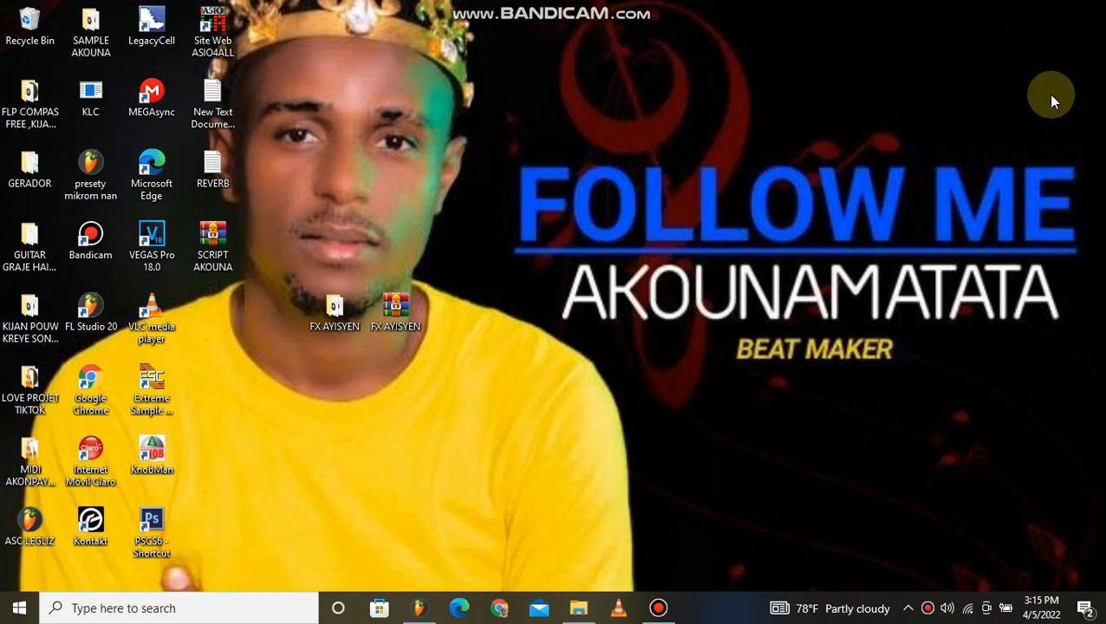
# Move the FX AYISYEN folder and the FX AYISYEN archive together to a higher spot on the desktop.
pyautogui.moveTo(291, 227); pyautogui.dragTo(436, 355)
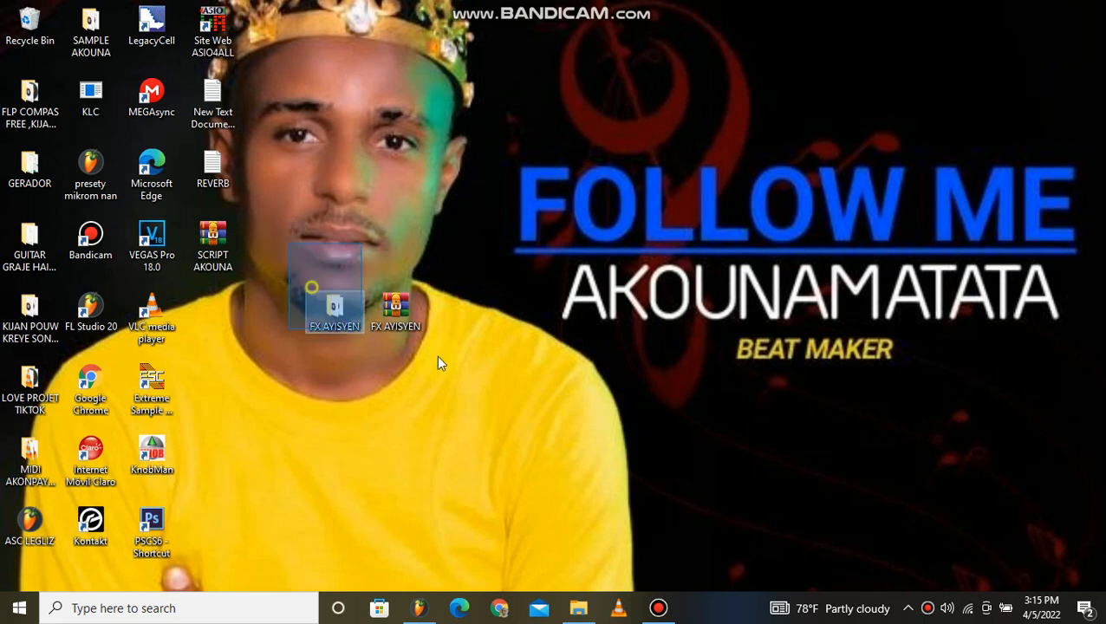
pyautogui.moveTo(391, 178); pyautogui.dragTo(391, 179)
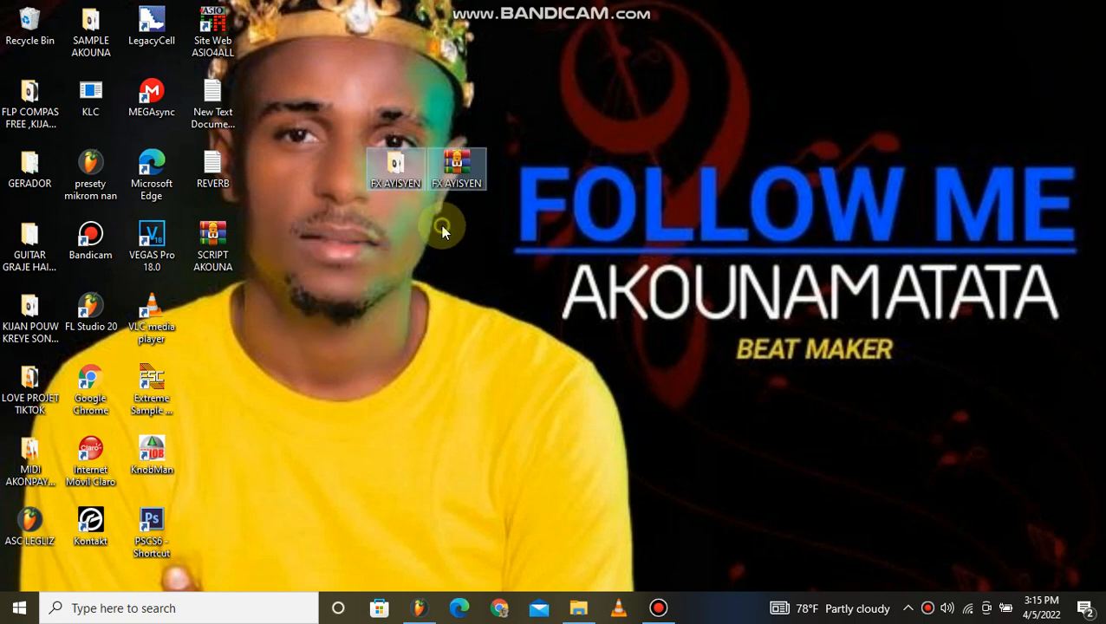
pyautogui.click(441, 225)
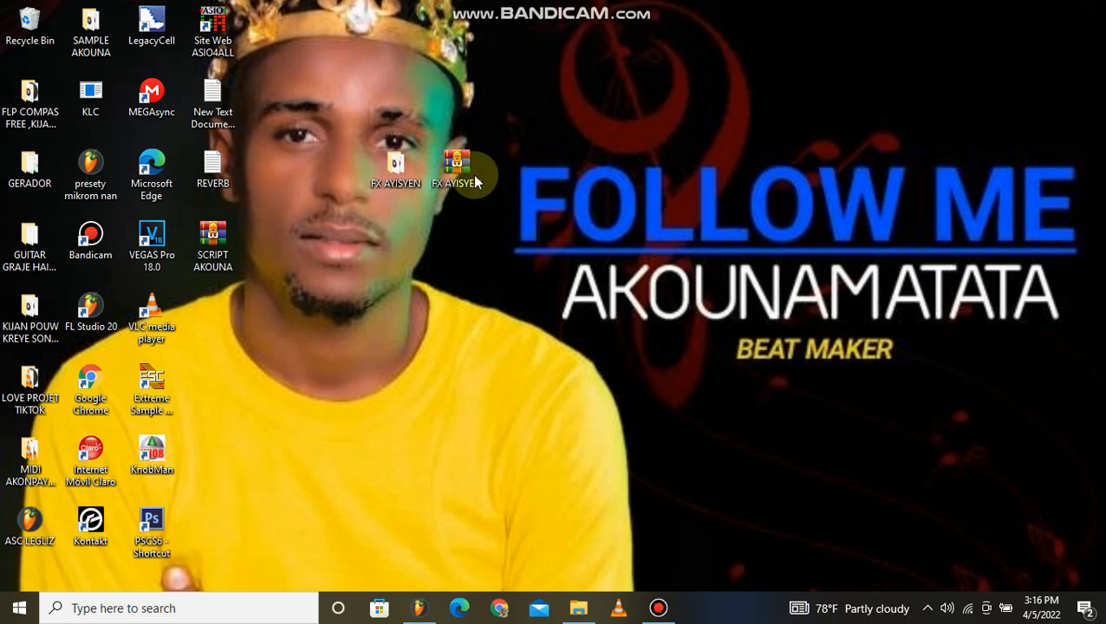
# Bring up the Bandicam window, then open the FX AYISYEN desktop folder for a brief look and close it.
pyautogui.click(659, 607)
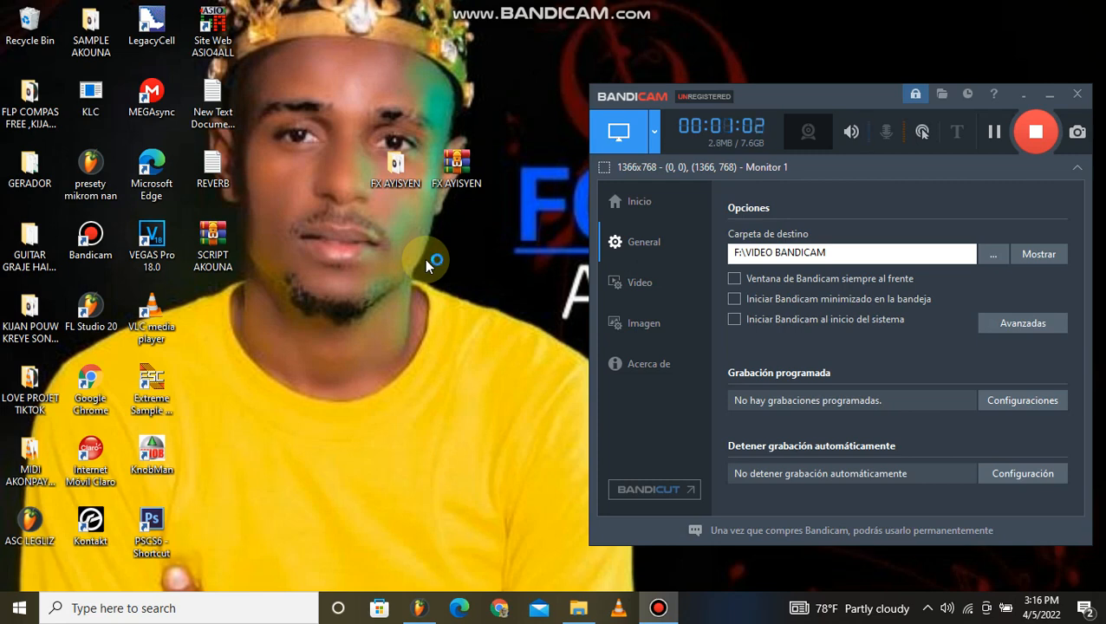
pyautogui.doubleClick(398, 161)
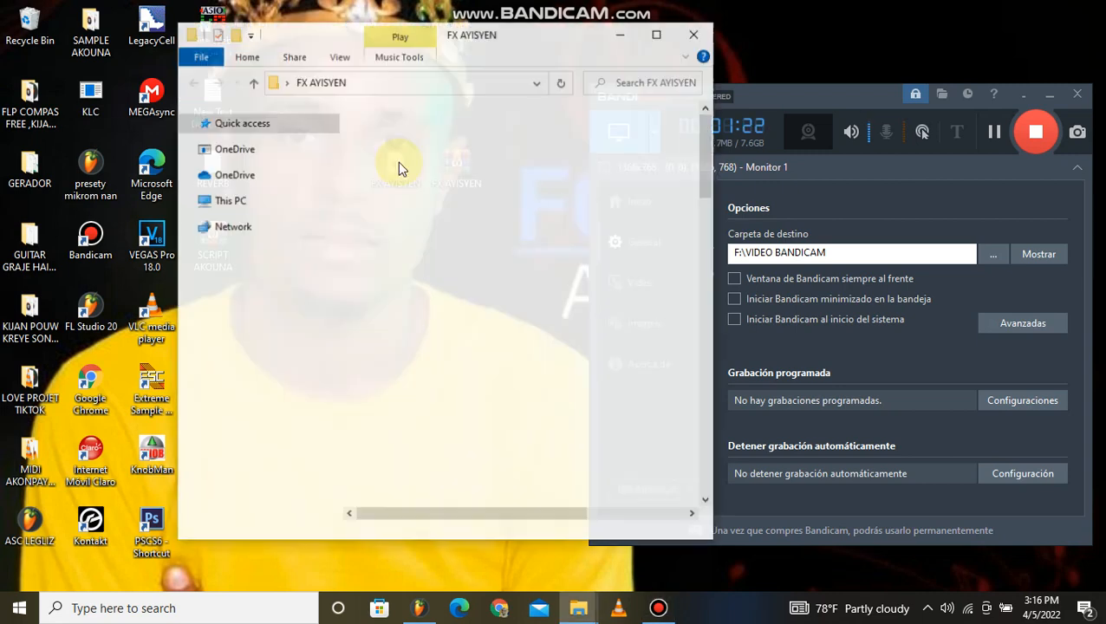
pyautogui.click(693, 34)
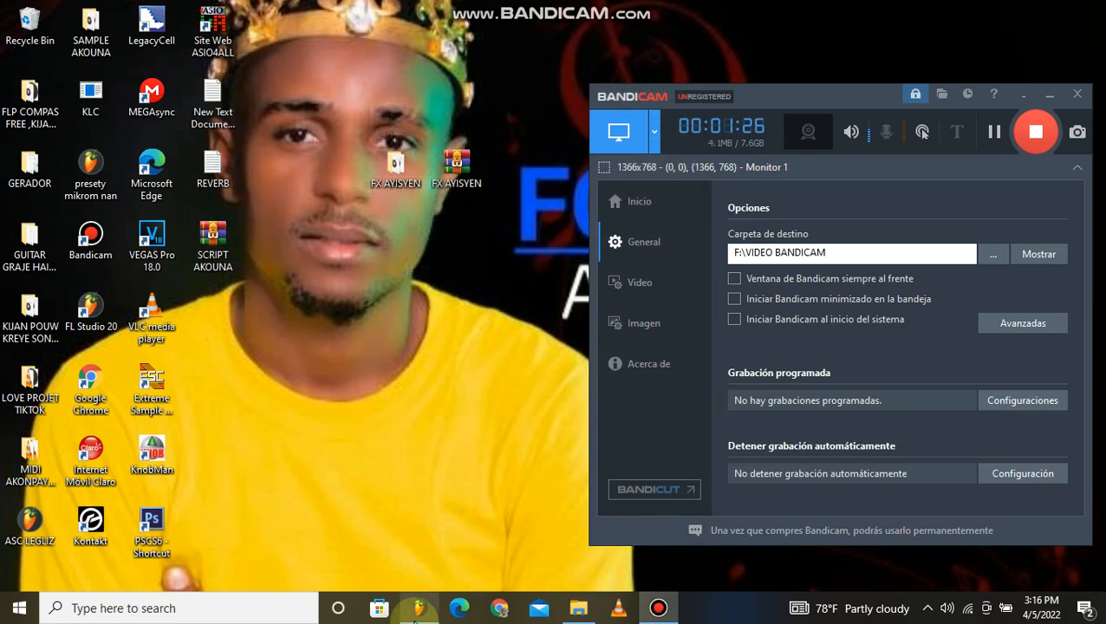
# Switch to FL Studio and open its file settings.
pyautogui.click(419, 608)
pyautogui.click(163, 15)
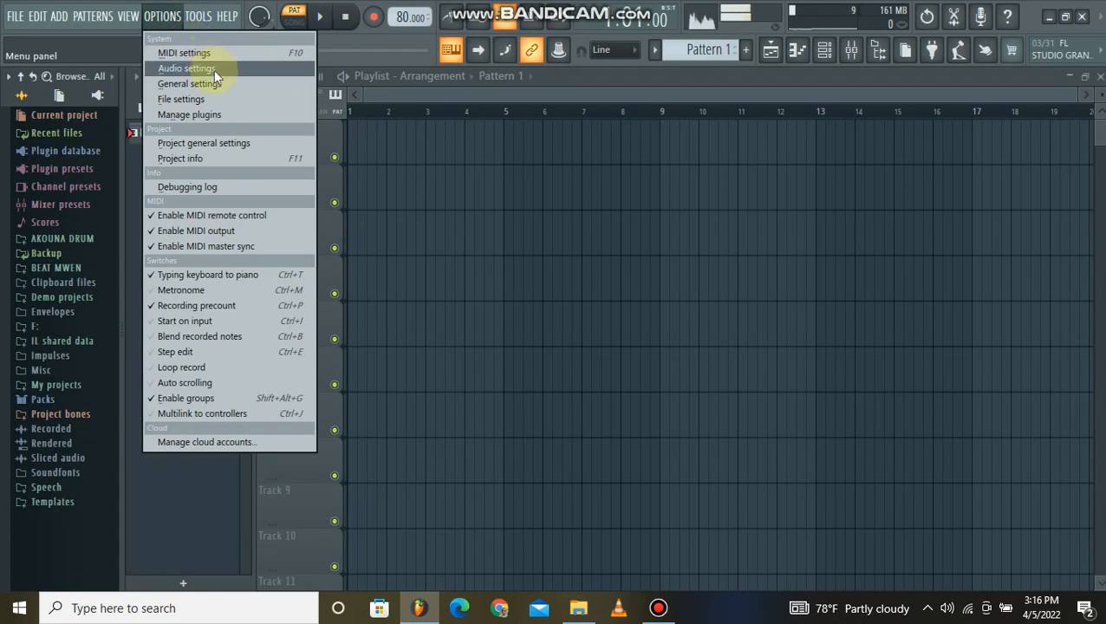
pyautogui.click(217, 99)
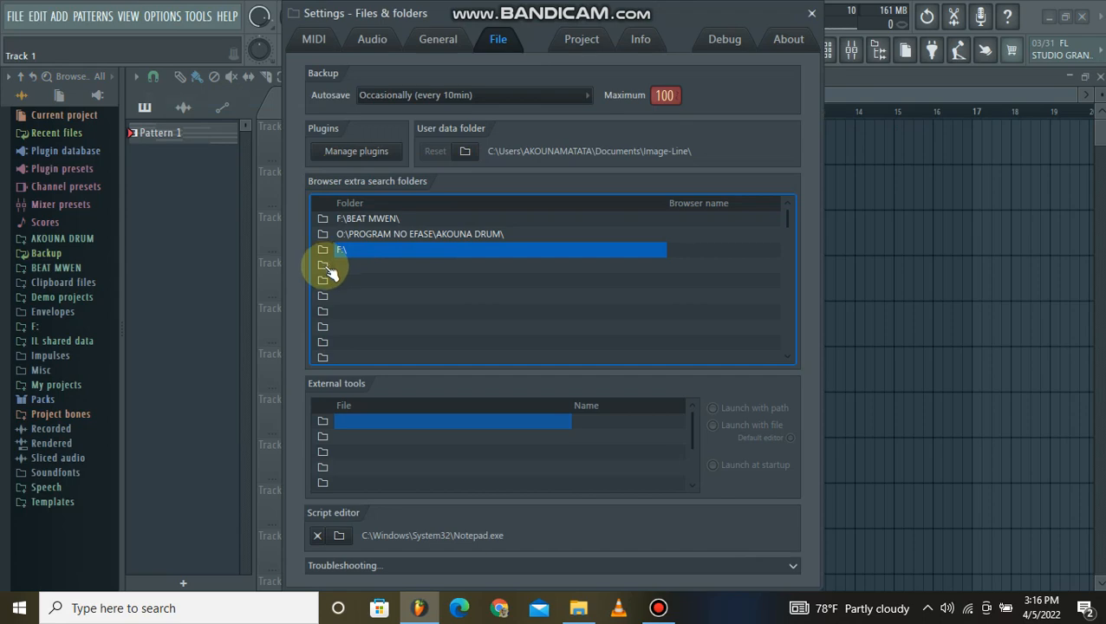
pyautogui.click(164, 16)
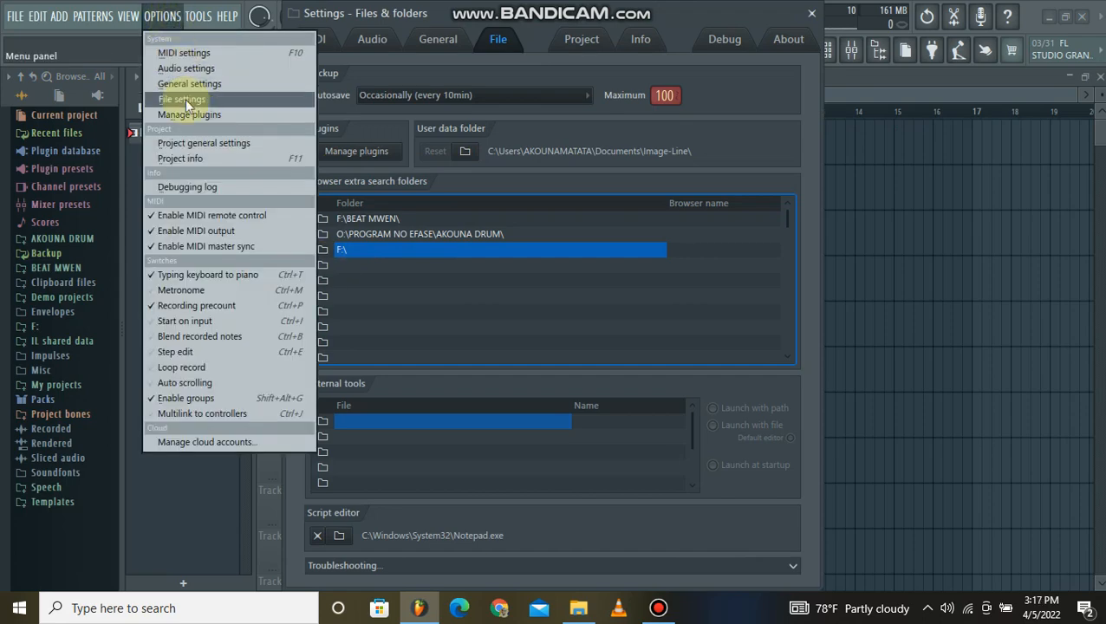
pyautogui.click(184, 101)
pyautogui.click(164, 16)
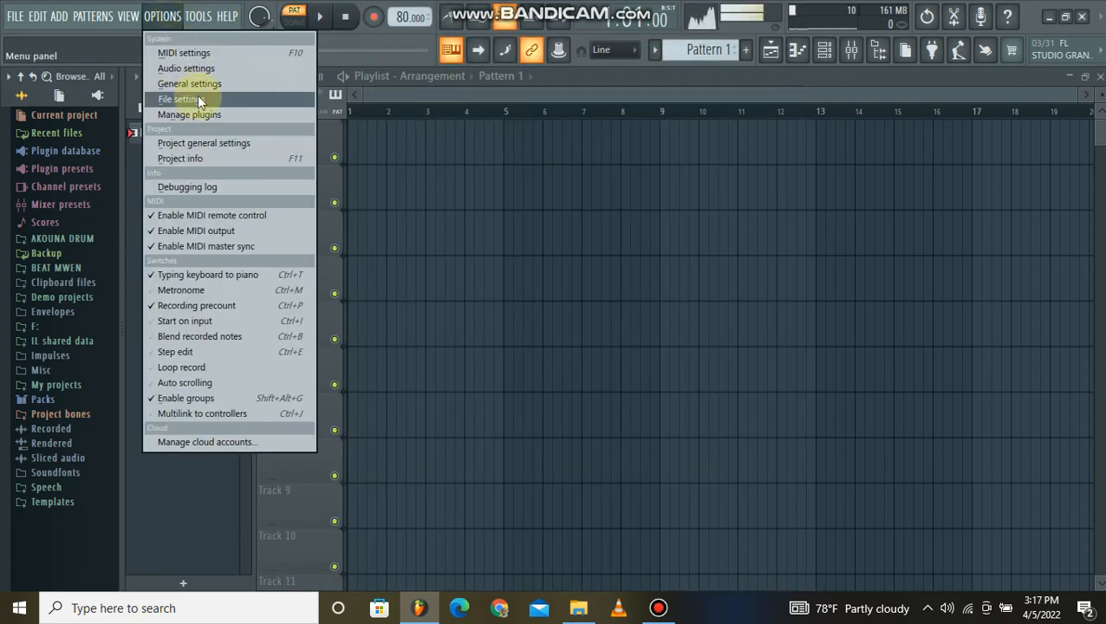
pyautogui.click(197, 97)
# Add the desktop folder FX AYISYEN as a browser extra search folder in the first empty slot below F:\.
pyautogui.click(322, 264)
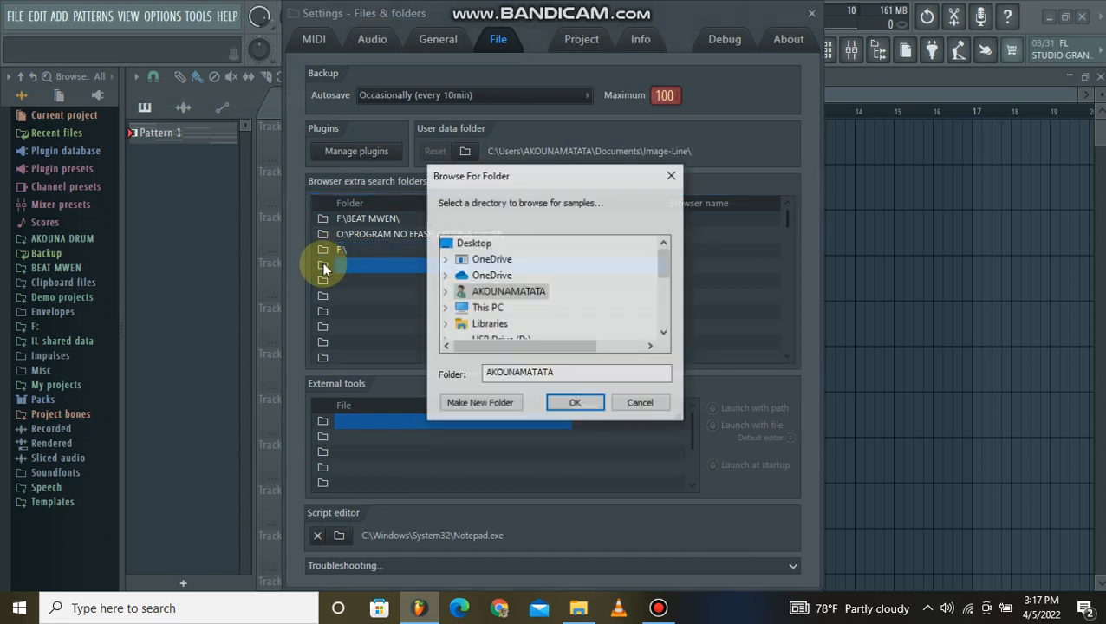
pyautogui.doubleClick(478, 291)
pyautogui.scroll(5, 490, 295)
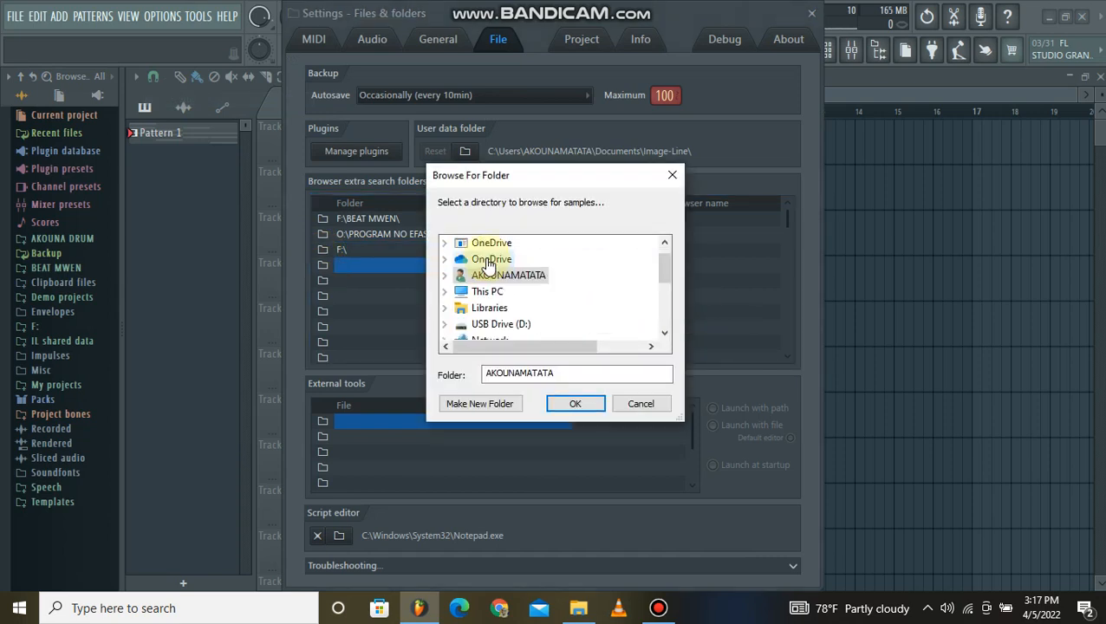
pyautogui.scroll(-1, 494, 274)
pyautogui.scroll(-5, 531, 301)
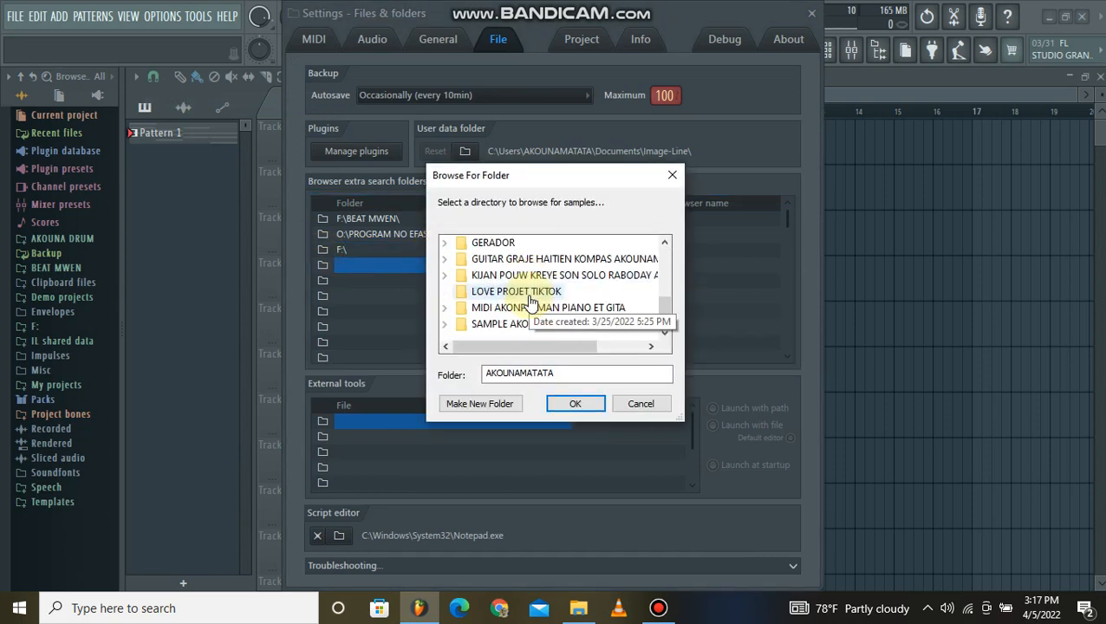
pyautogui.scroll(1, 524, 293)
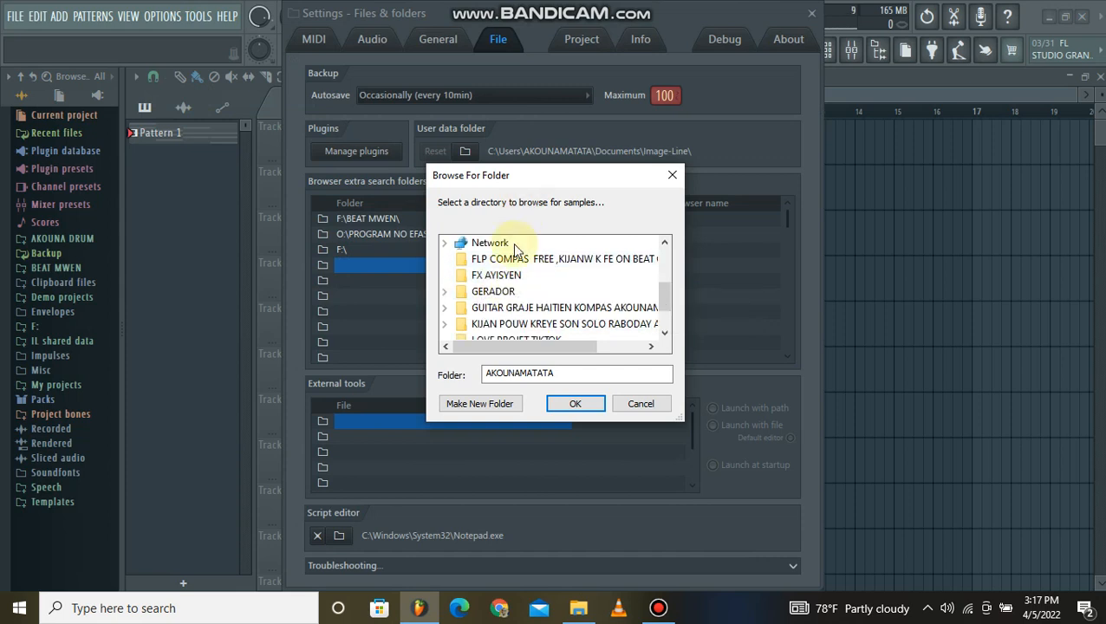
pyautogui.scroll(3, 516, 291)
pyautogui.scroll(-1, 526, 260)
pyautogui.scroll(1, 537, 274)
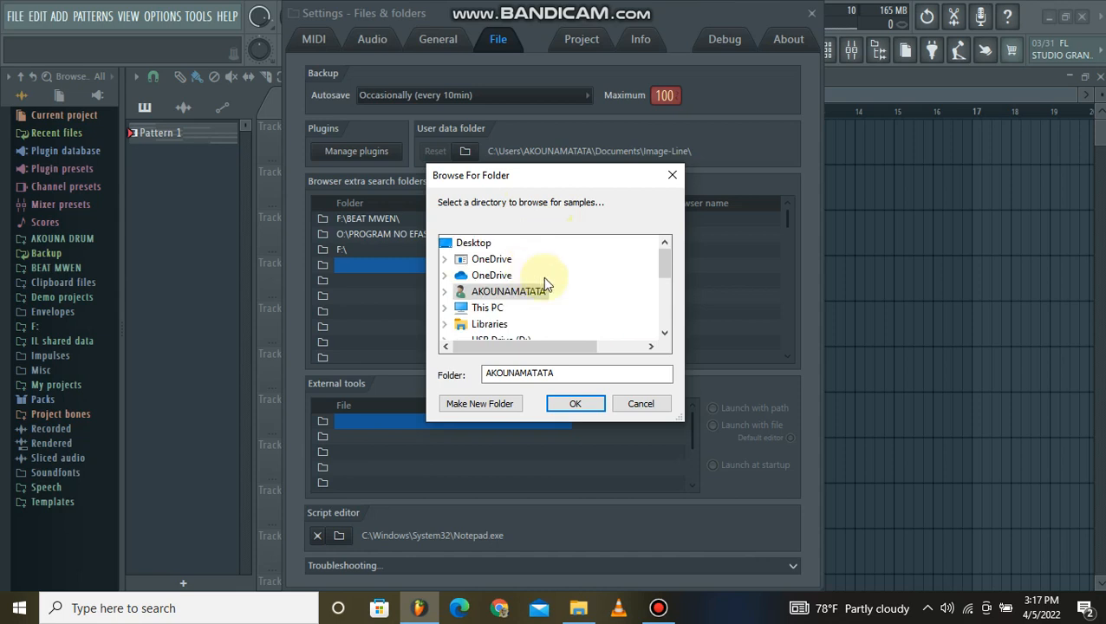
pyautogui.scroll(-1, 555, 304)
pyautogui.scroll(-1, 564, 320)
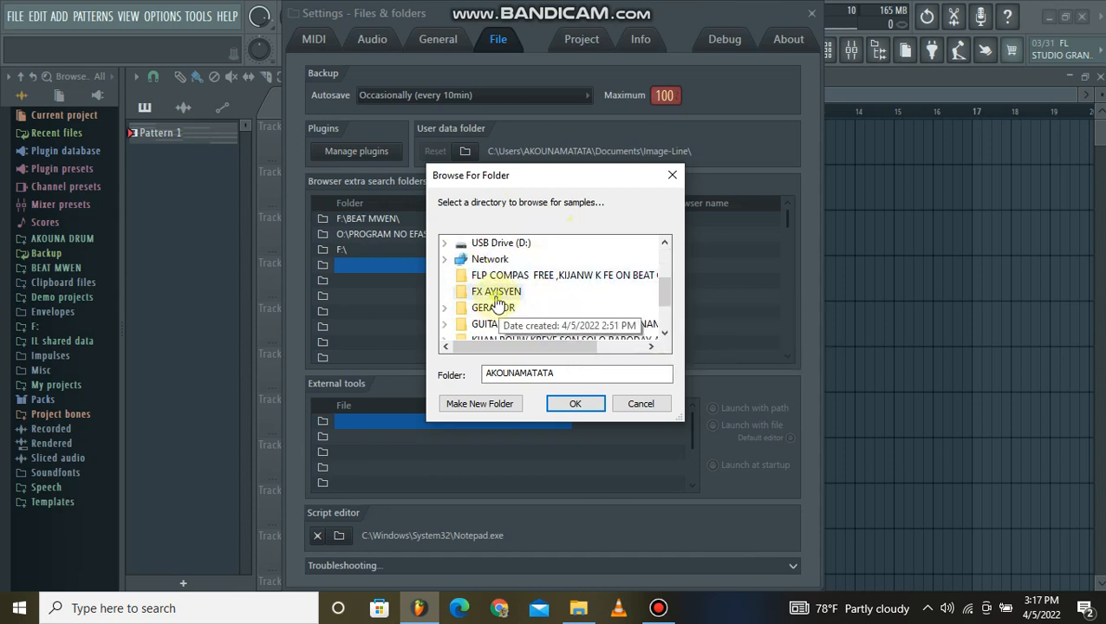
pyautogui.click(498, 292)
pyautogui.click(572, 407)
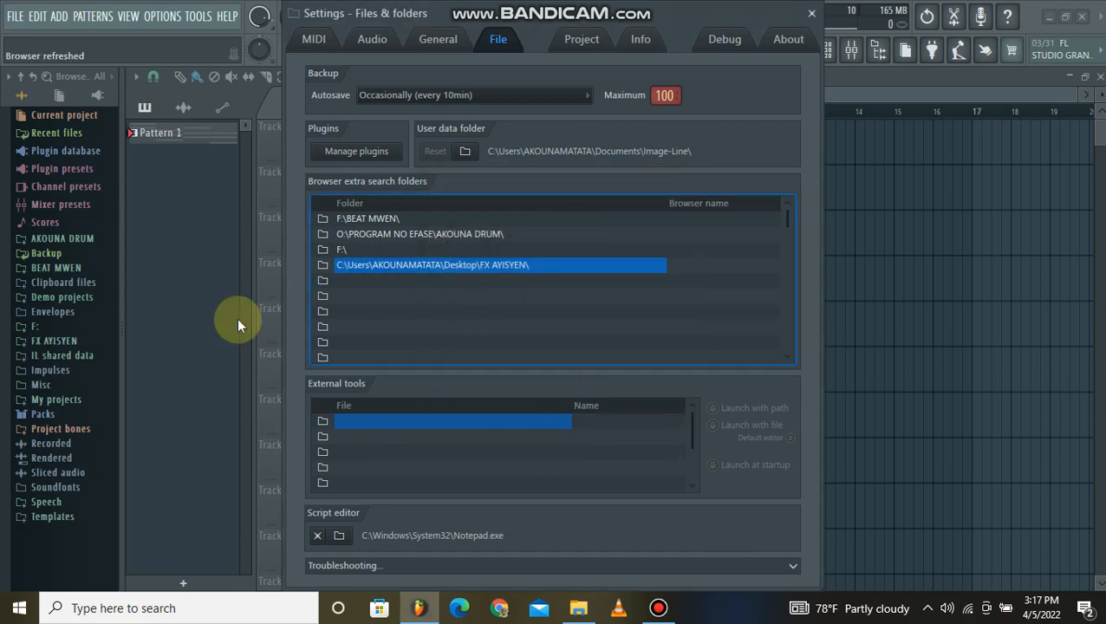
# Expand the FX AYISYEN folder in the browser and close the settings window.
pyautogui.click(95, 340)
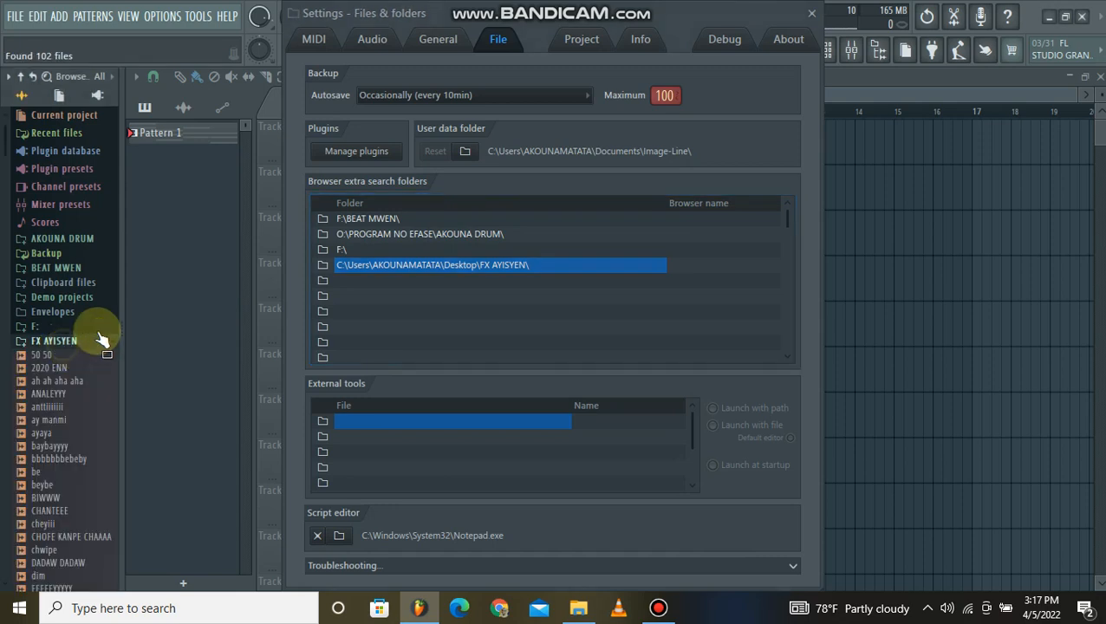
pyautogui.click(801, 17)
# Preview samples in the FX AYISYEN folder, including anttiiiiiii, ay manmi, haaaaaaaaa and iiii.
pyautogui.scroll(-6, 62, 310)
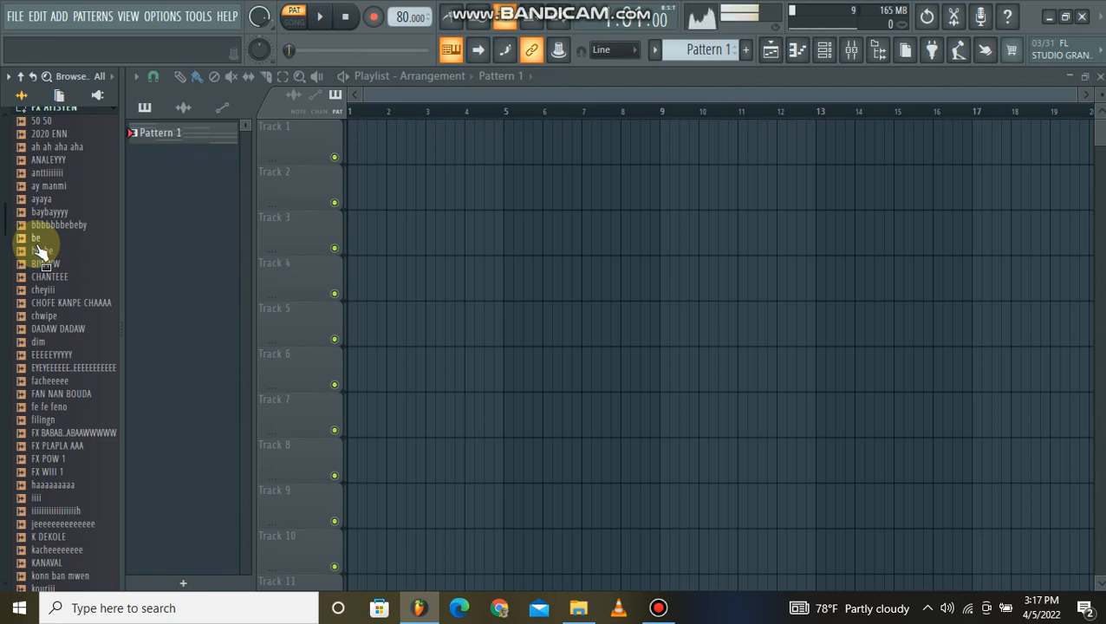
pyautogui.click(50, 174)
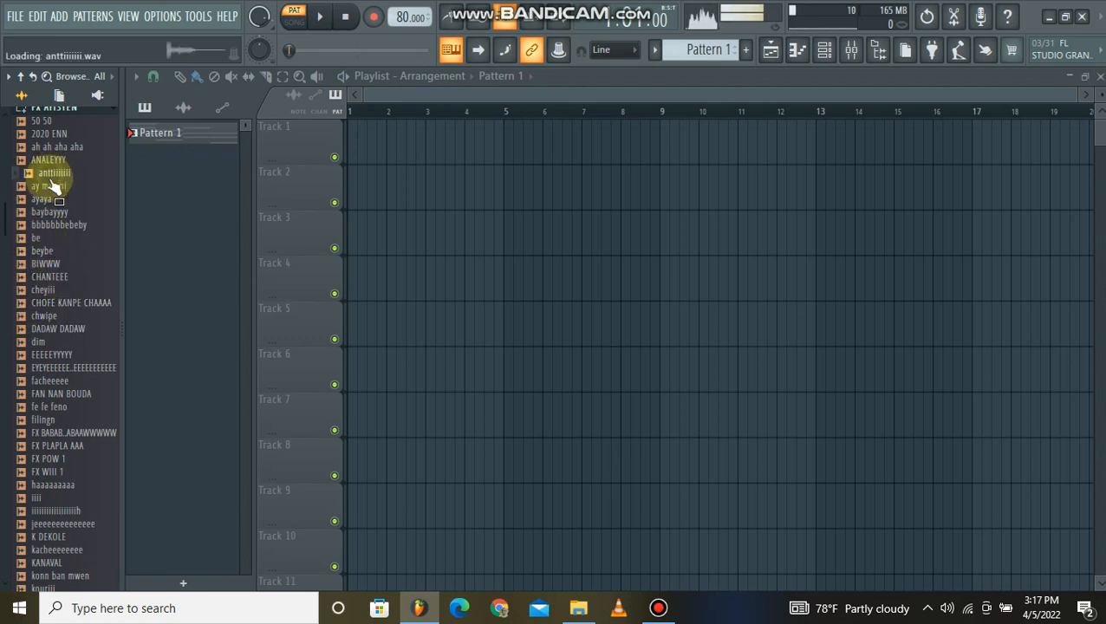
pyautogui.click(52, 186)
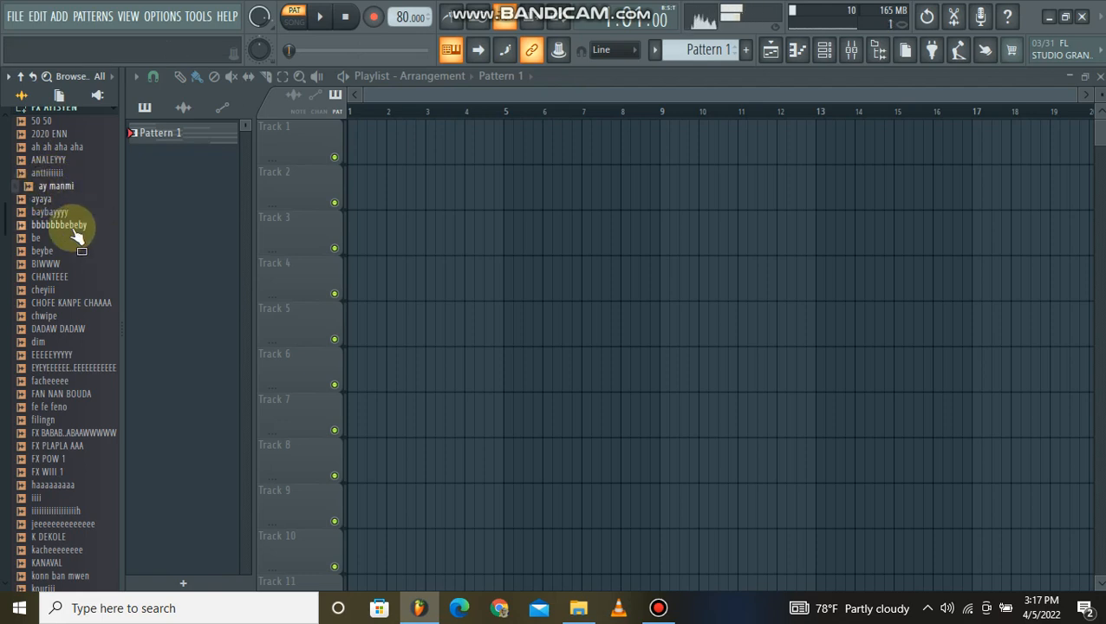
pyautogui.scroll(-8, 62, 294)
pyautogui.click(67, 213)
pyautogui.click(62, 185)
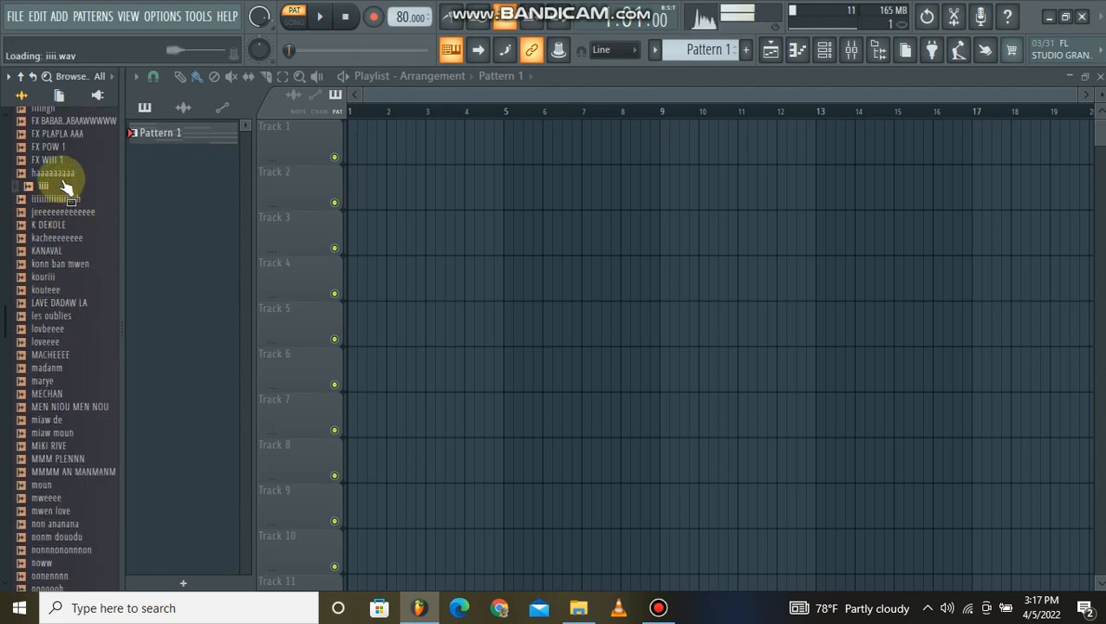
pyautogui.click(64, 174)
pyautogui.click(52, 186)
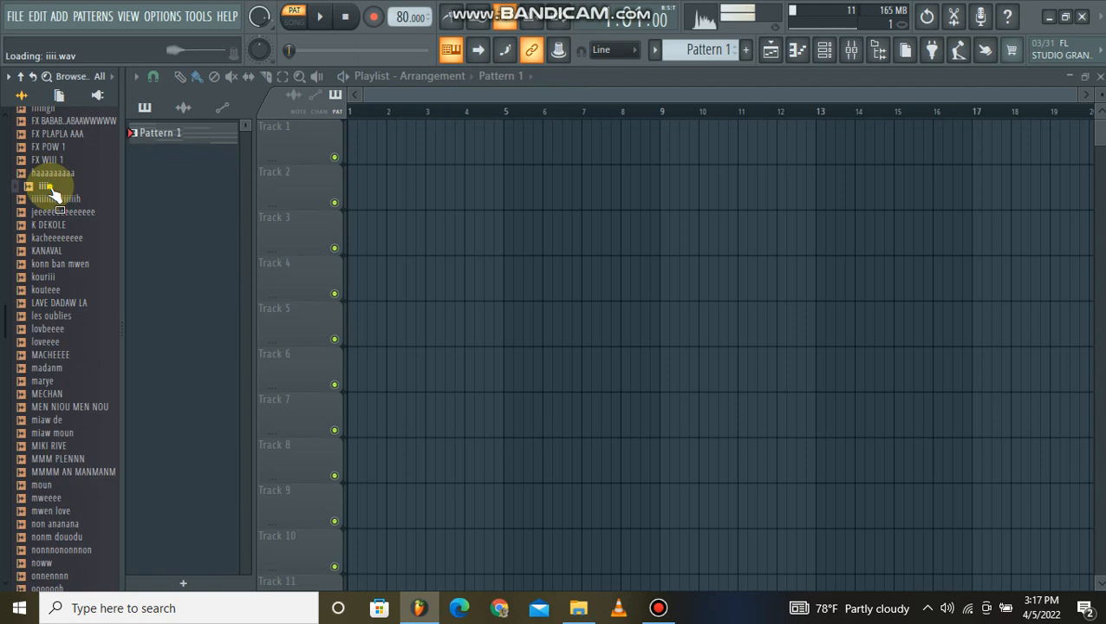
# Preview the samples from KANAVAL through konn ban mwen, kouriii, kouteee, LAVE DADAW LA and les oublies to lovbeeee.
pyautogui.click(61, 251)
pyautogui.click(66, 264)
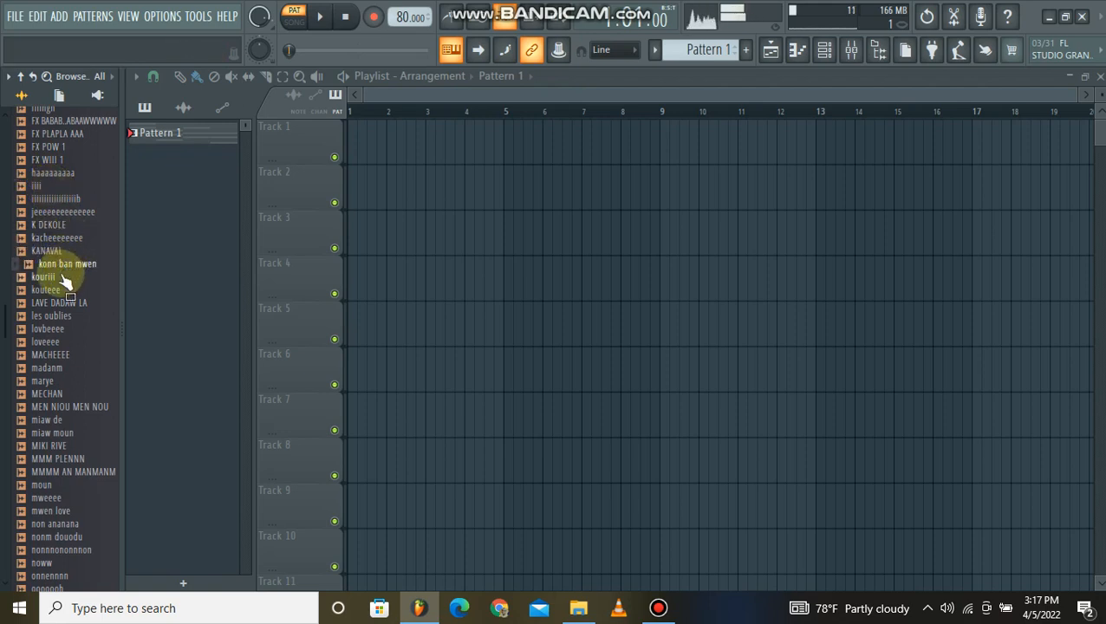
pyautogui.click(64, 278)
pyautogui.click(63, 291)
pyautogui.click(66, 303)
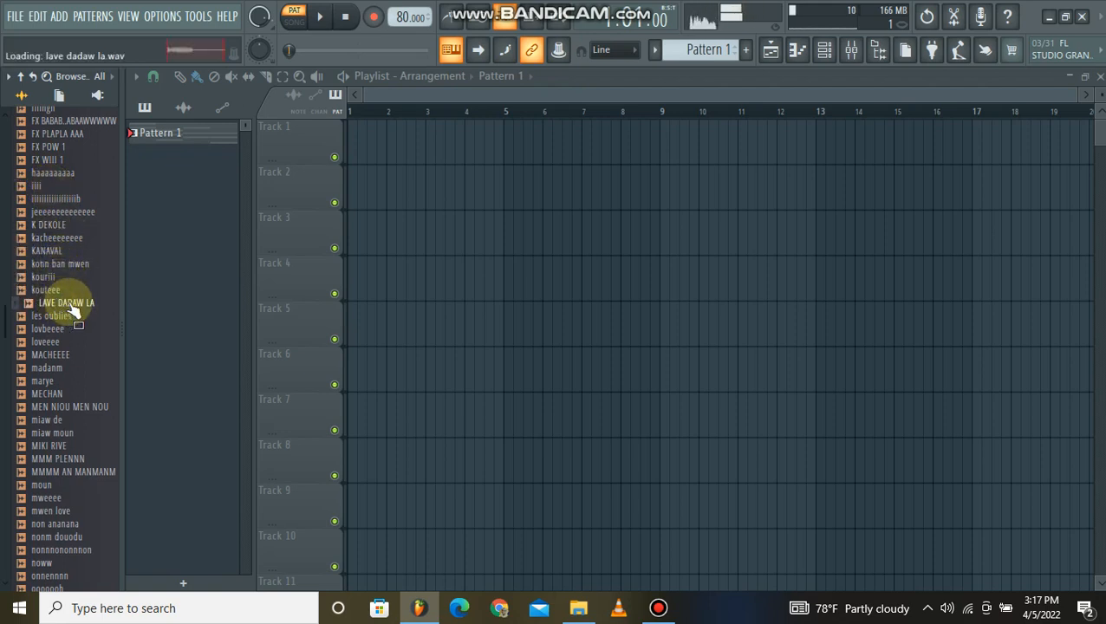
pyautogui.click(64, 315)
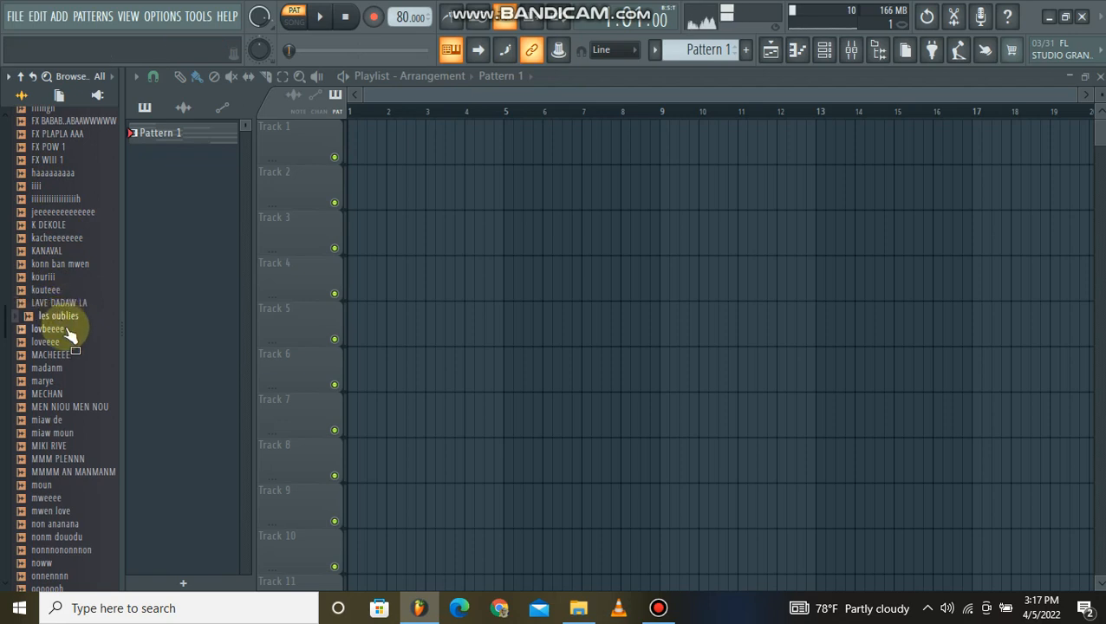
pyautogui.click(59, 330)
# Preview the samples MECHAN, loveeee, MEN NIOU MEN NOU, miaw de, miaw moun and MIKI RIVE.
pyautogui.click(62, 394)
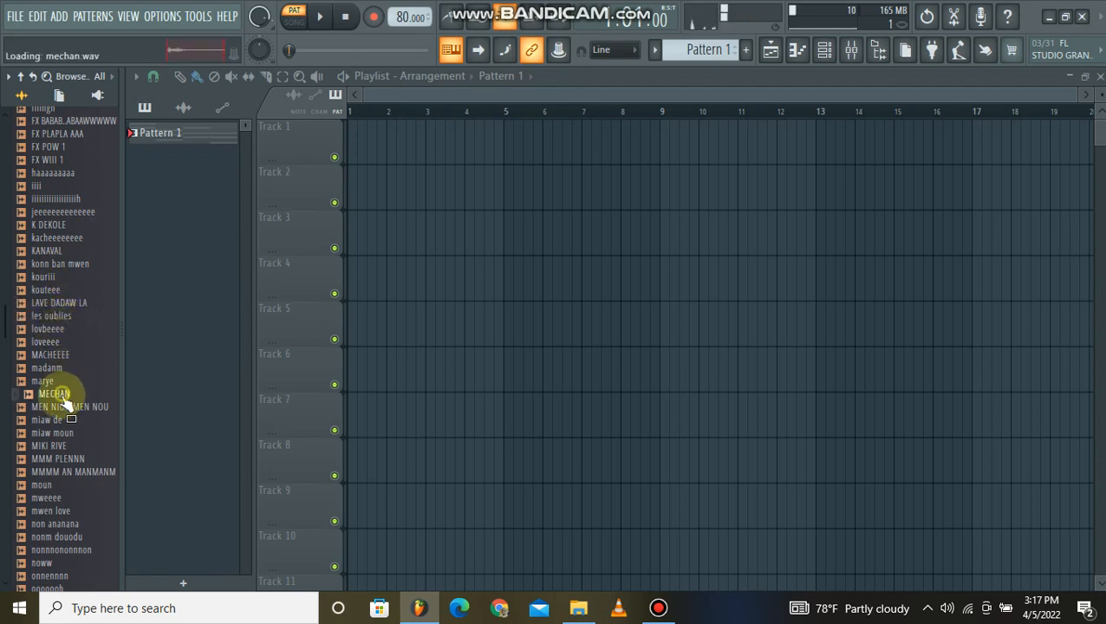
pyautogui.click(59, 342)
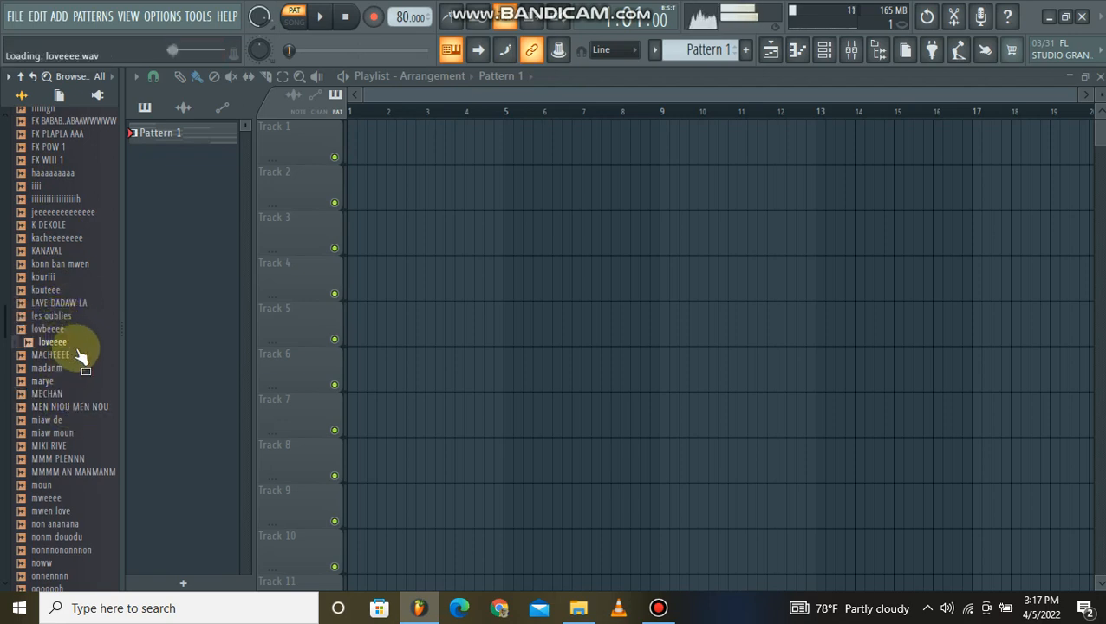
pyautogui.click(78, 406)
pyautogui.click(61, 420)
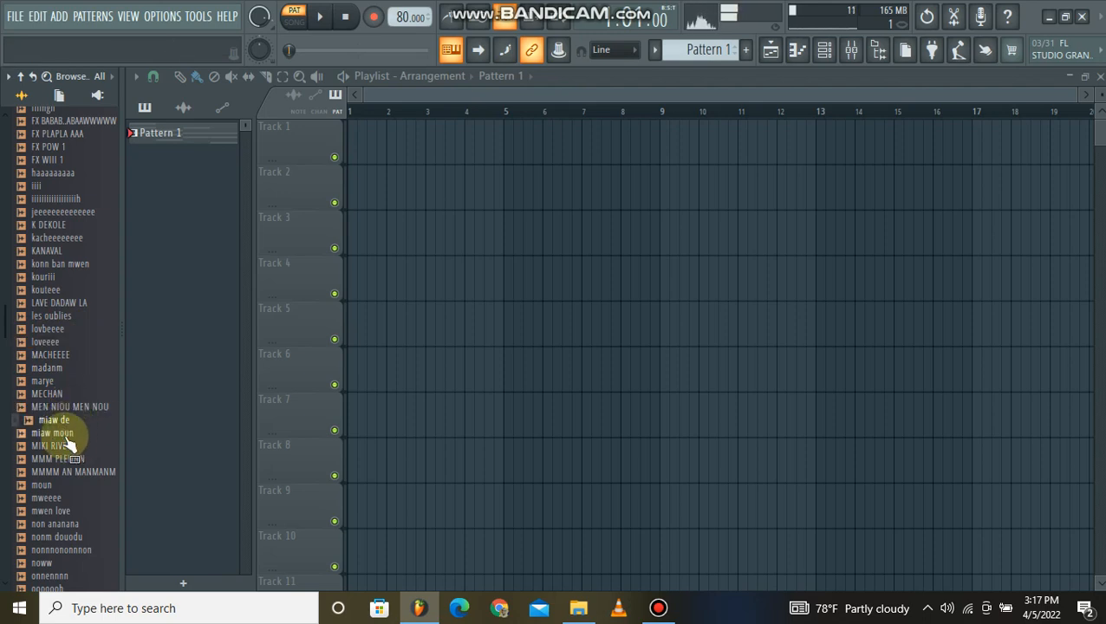
pyautogui.click(66, 433)
pyautogui.click(69, 445)
# Preview samples near the end of the FX AYISYEN folder, including SE YOOO SE YO MENM and viiiviiiit.
pyautogui.scroll(-12, 65, 446)
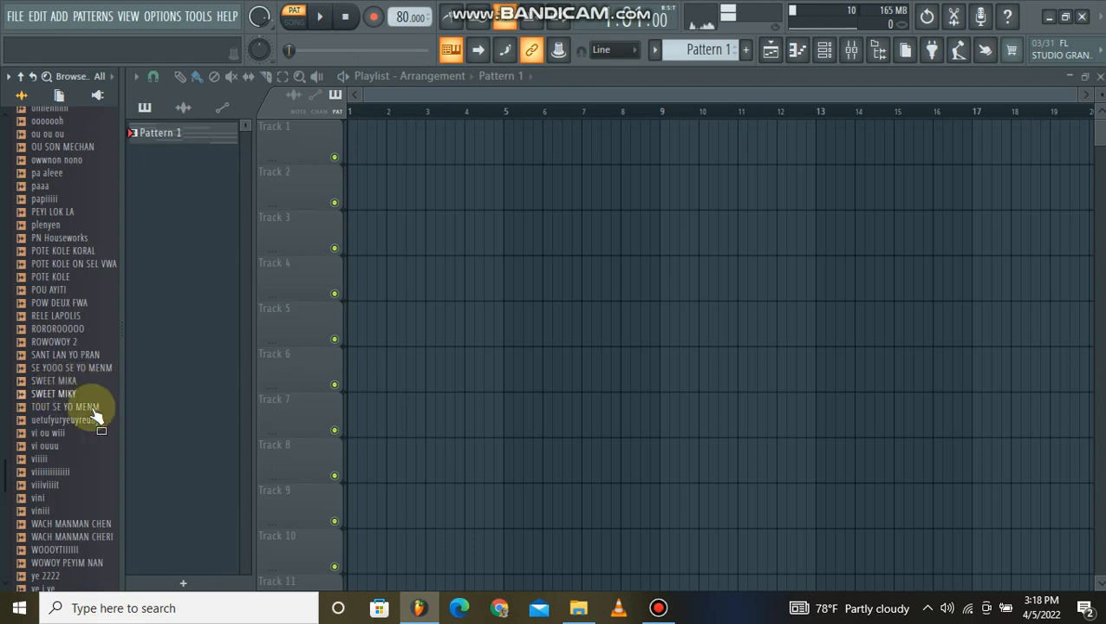
pyautogui.click(66, 371)
pyautogui.scroll(-6, 68, 372)
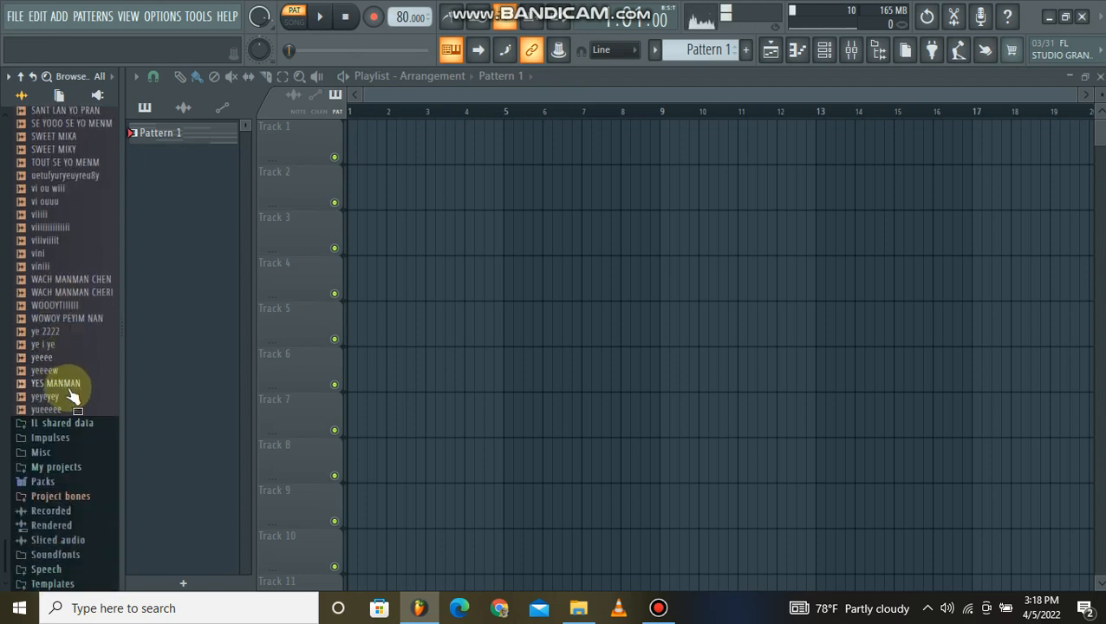
pyautogui.moveTo(49, 391); pyautogui.dragTo(69, 240)
pyautogui.scroll(12, 57, 251)
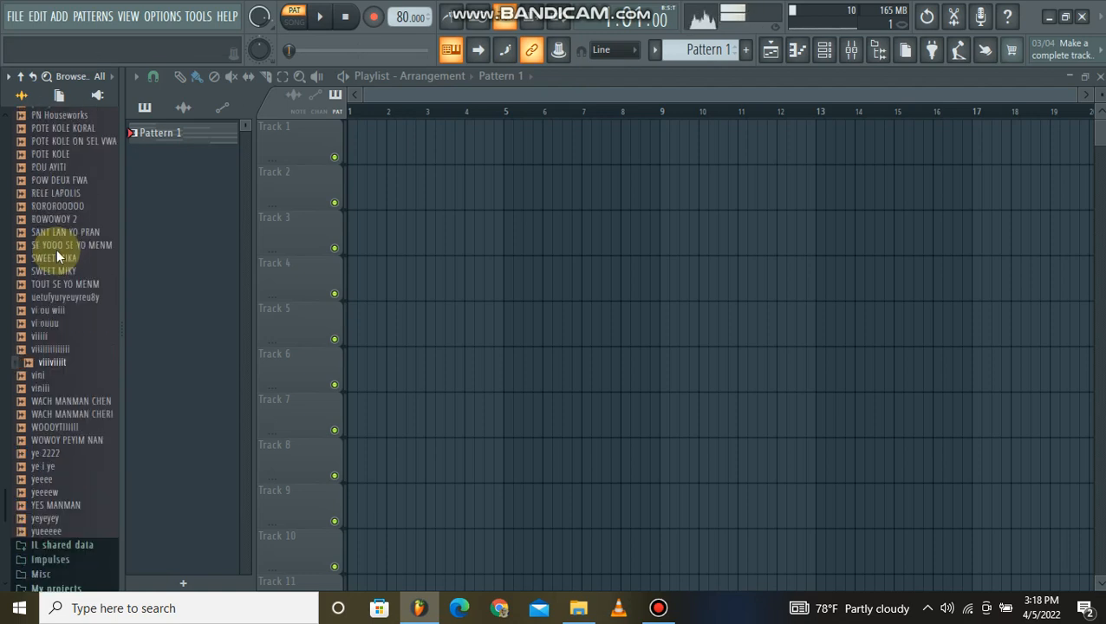
# Preview more samples while going back up the FX AYISYEN list, including non ananana, konn ban mwen, kouteee and K DEKOLE.
pyautogui.click(50, 280)
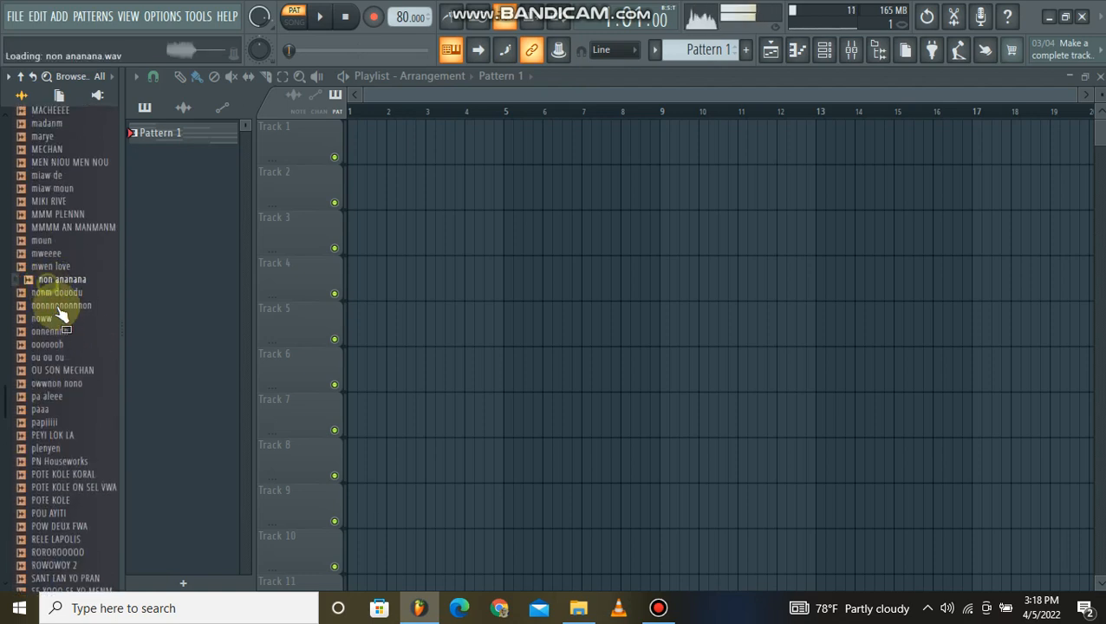
pyautogui.click(38, 217)
pyautogui.click(43, 263)
pyautogui.scroll(4, 42, 251)
pyautogui.click(39, 253)
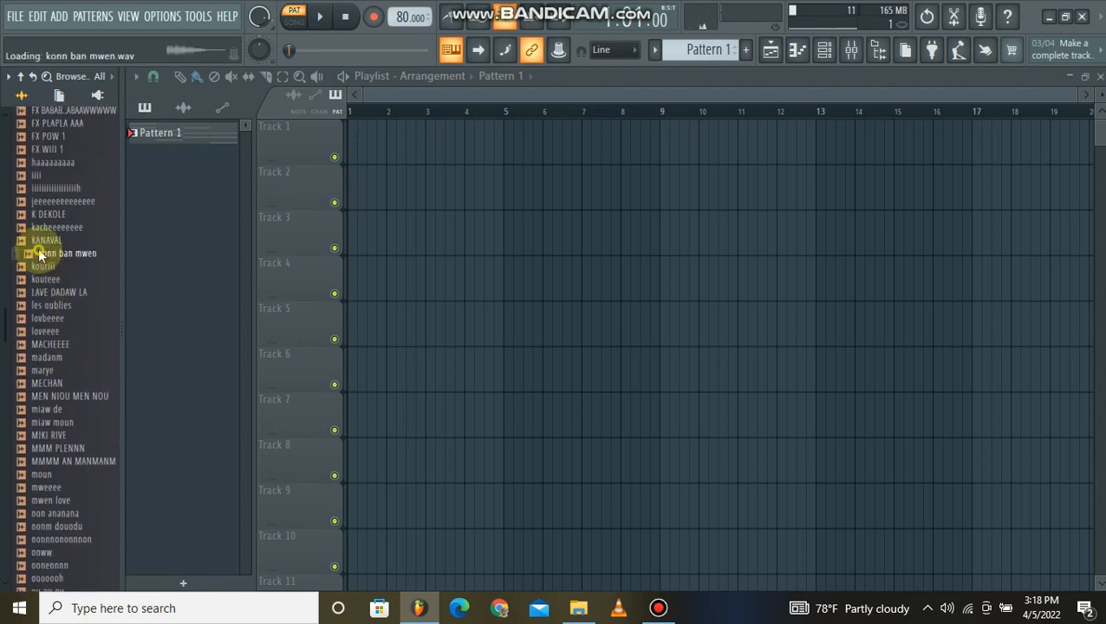
pyautogui.click(50, 280)
pyautogui.click(52, 213)
pyautogui.scroll(2, 52, 177)
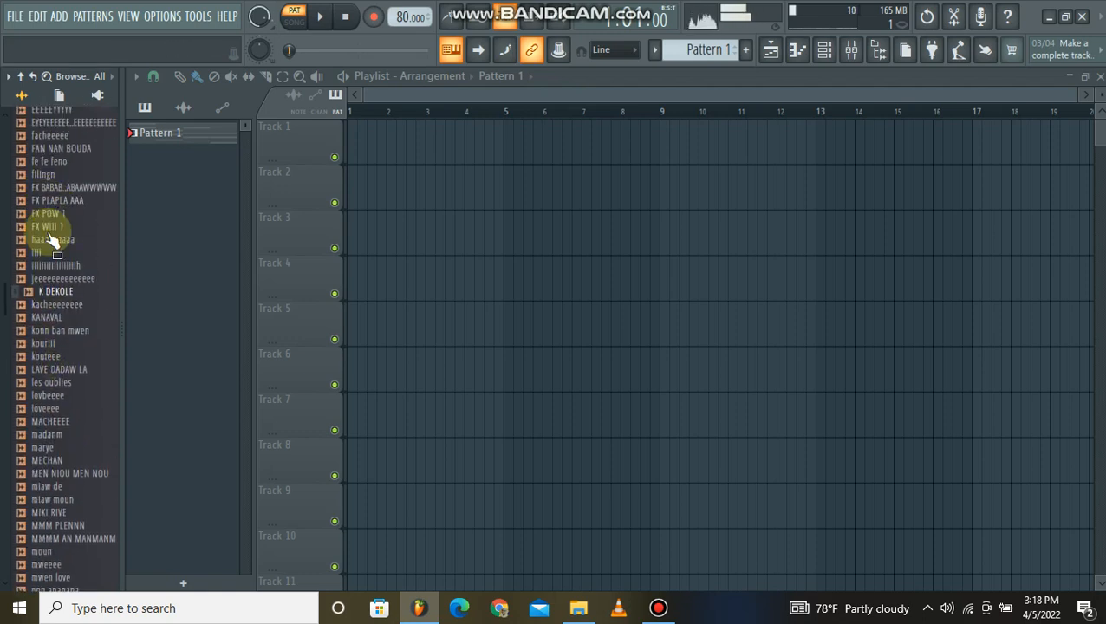
# Preview samples further up the FX AYISYEN list, from FX WIII 1 up to chwipe.
pyautogui.click(49, 230)
pyautogui.scroll(2, 49, 236)
pyautogui.click(48, 256)
pyautogui.click(50, 214)
pyautogui.click(52, 150)
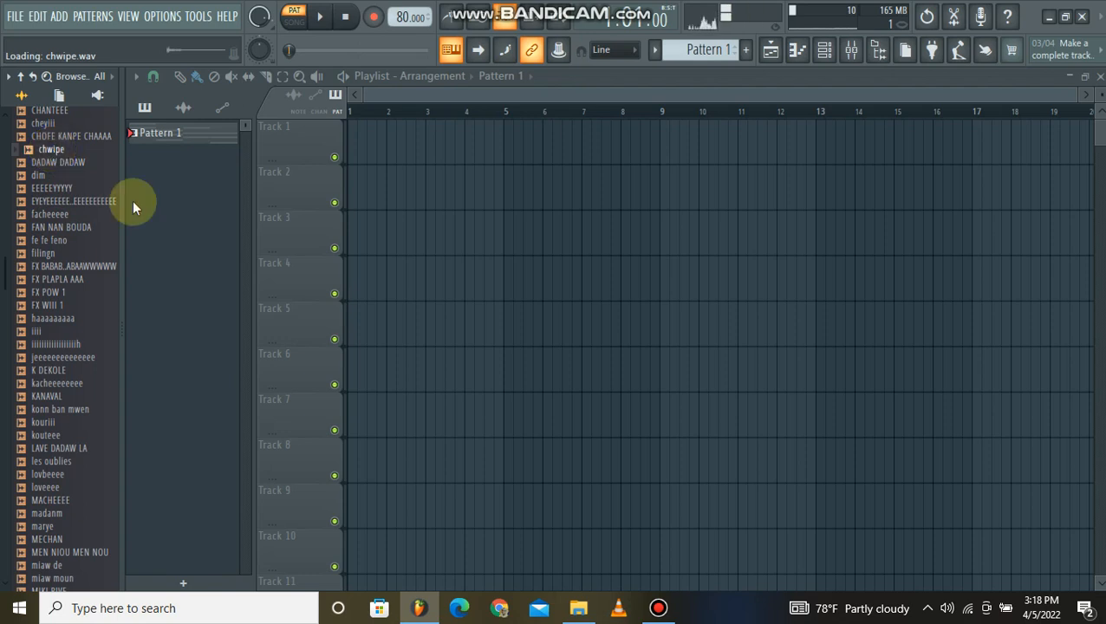
pyautogui.scroll(-2, 110, 305)
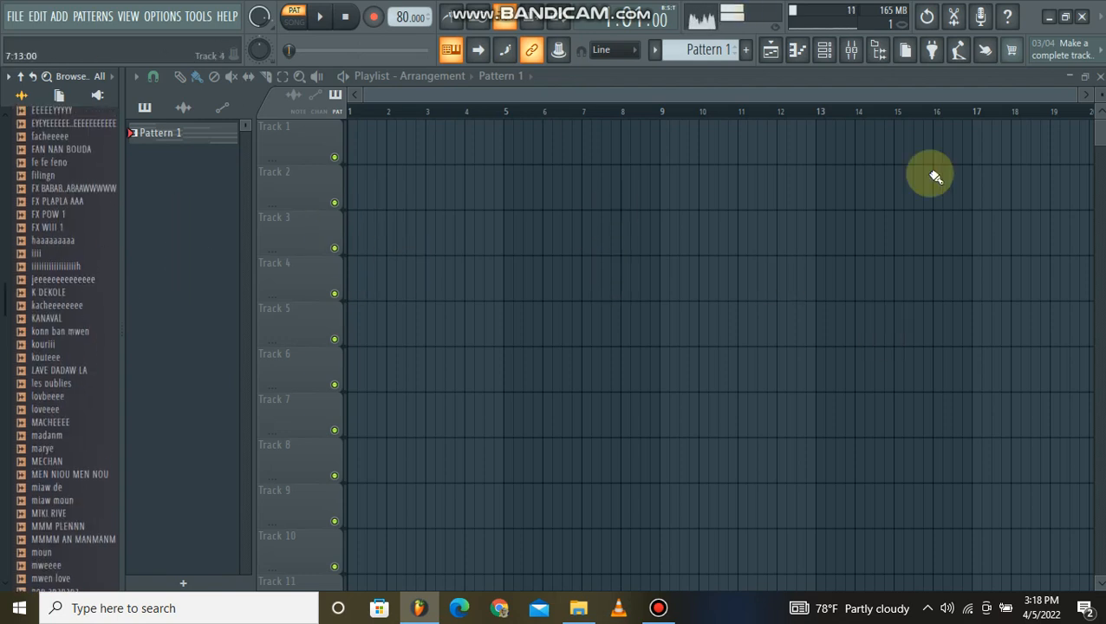
# Look over the FL Keys notes of Pattern 1 in the piano roll and close it.
pyautogui.click(826, 50)
pyautogui.click(503, 130)
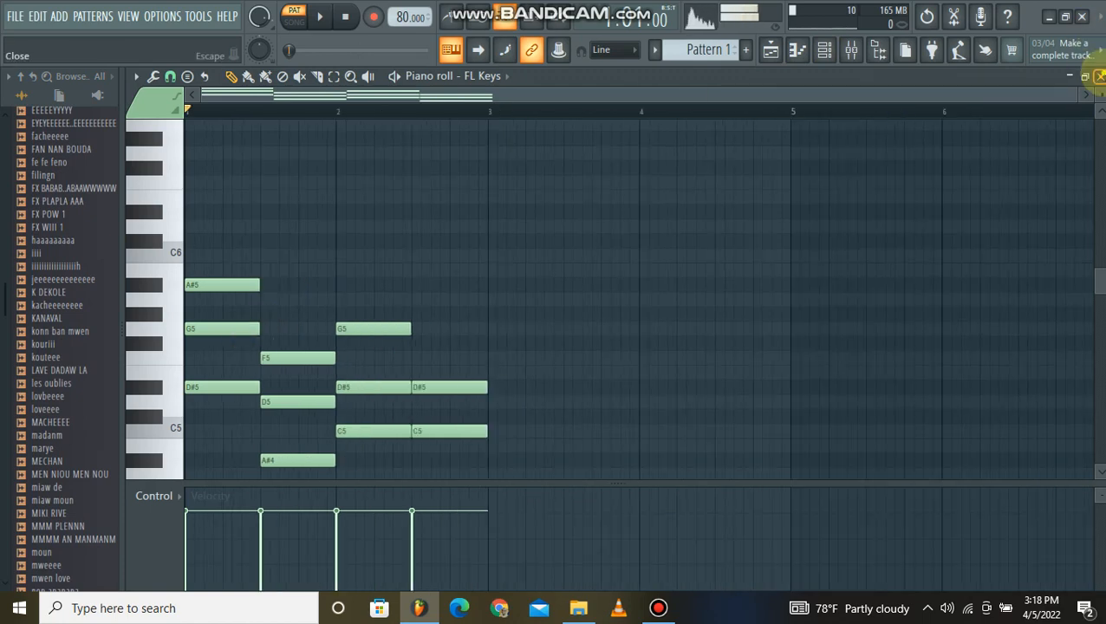
pyautogui.click(1099, 76)
# Place Pattern 1 twice in a row on Track 1 of the playlist, starting at bars 1 and 3.
pyautogui.click(535, 238)
pyautogui.moveTo(417, 71); pyautogui.dragTo(381, 143)
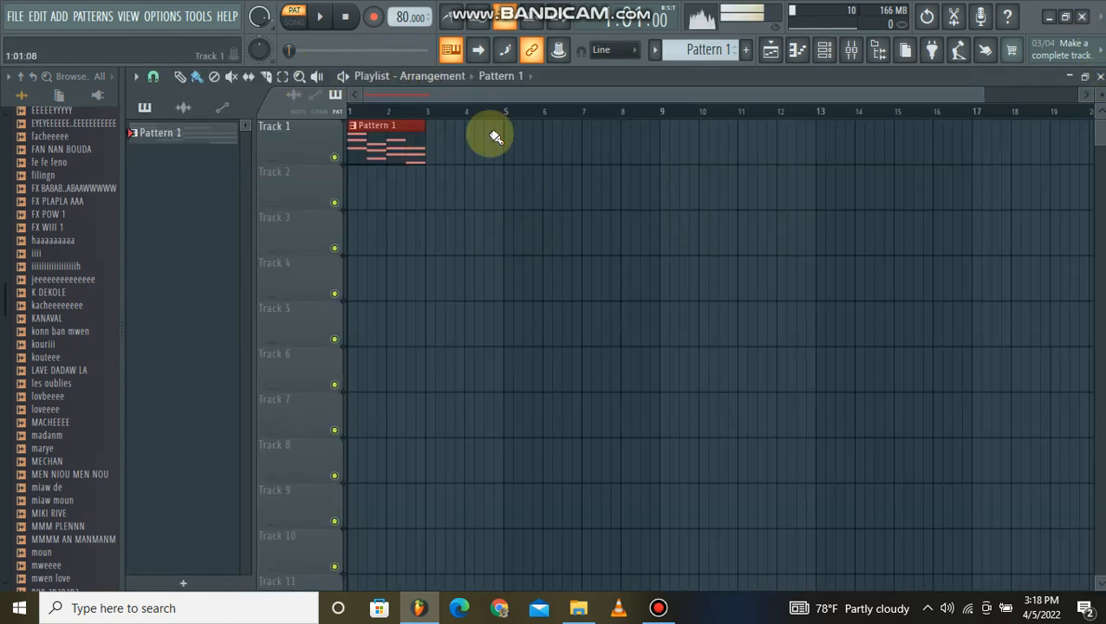
pyautogui.click(446, 145)
pyautogui.moveTo(553, 224); pyautogui.dragTo(457, 156)
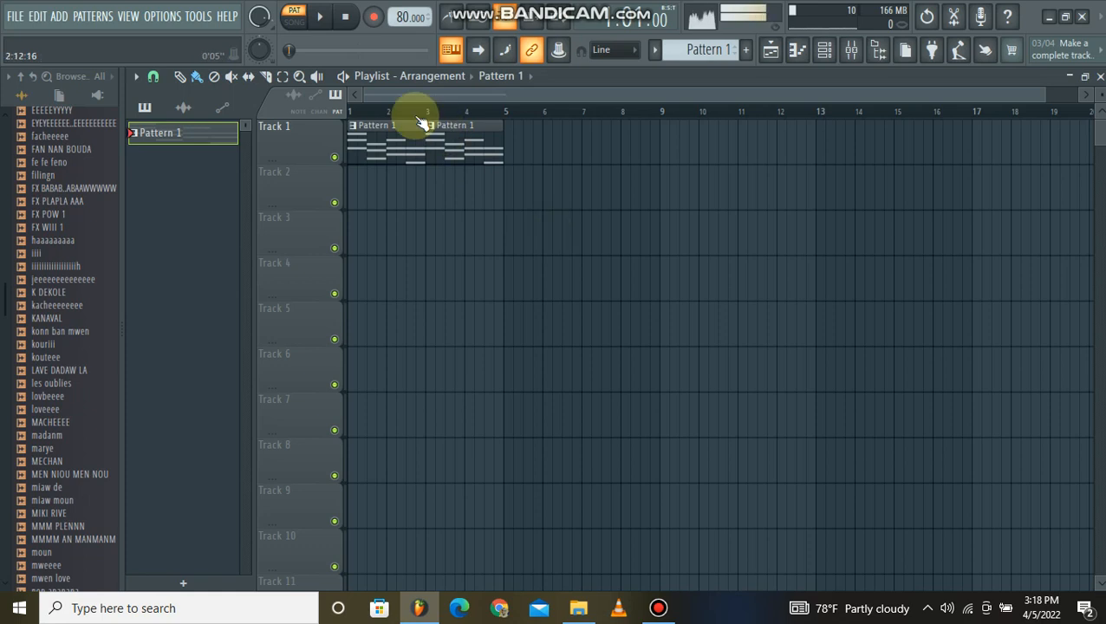
pyautogui.scroll(-2, 472, 93)
pyautogui.scroll(-3, 17, 450)
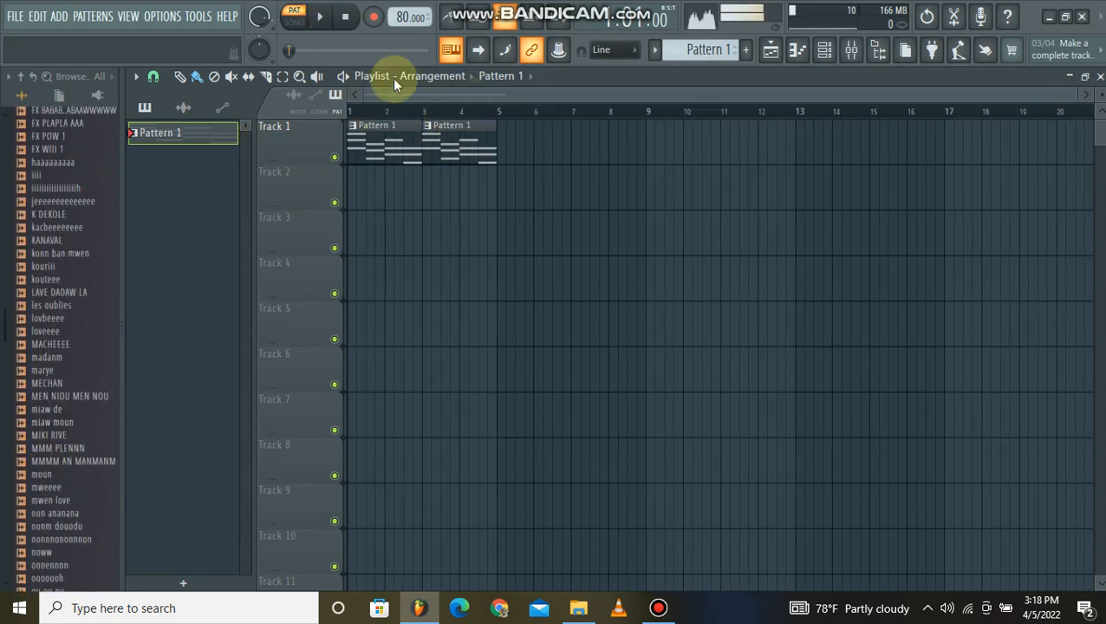
# Check the FL Keys instrument in the channel rack and close the rack.
pyautogui.click(824, 50)
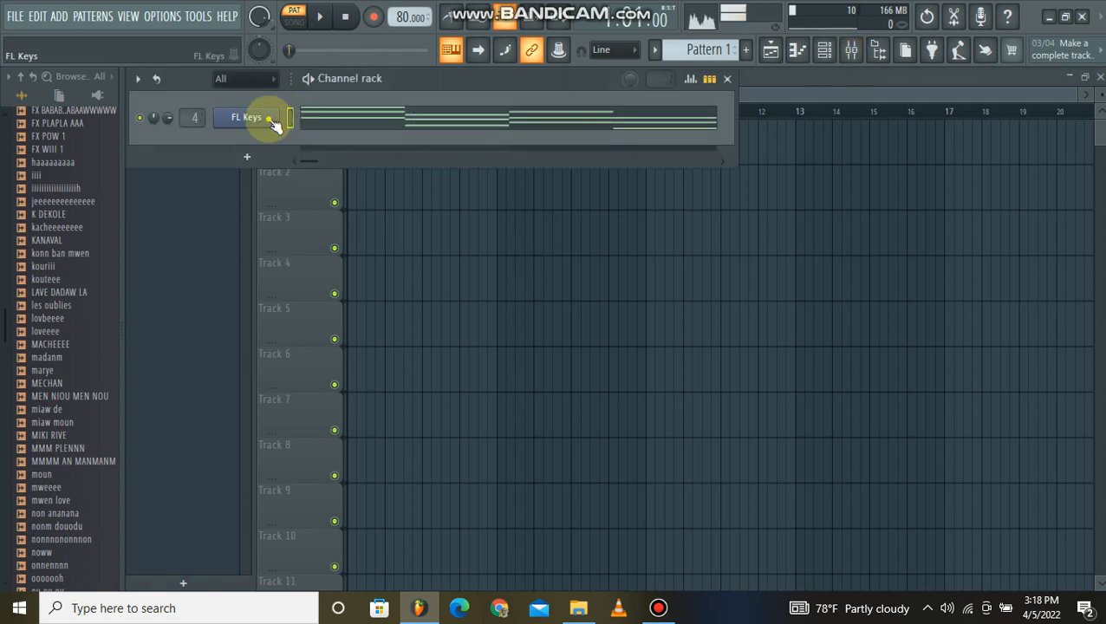
pyautogui.click(265, 117)
pyautogui.click(626, 258)
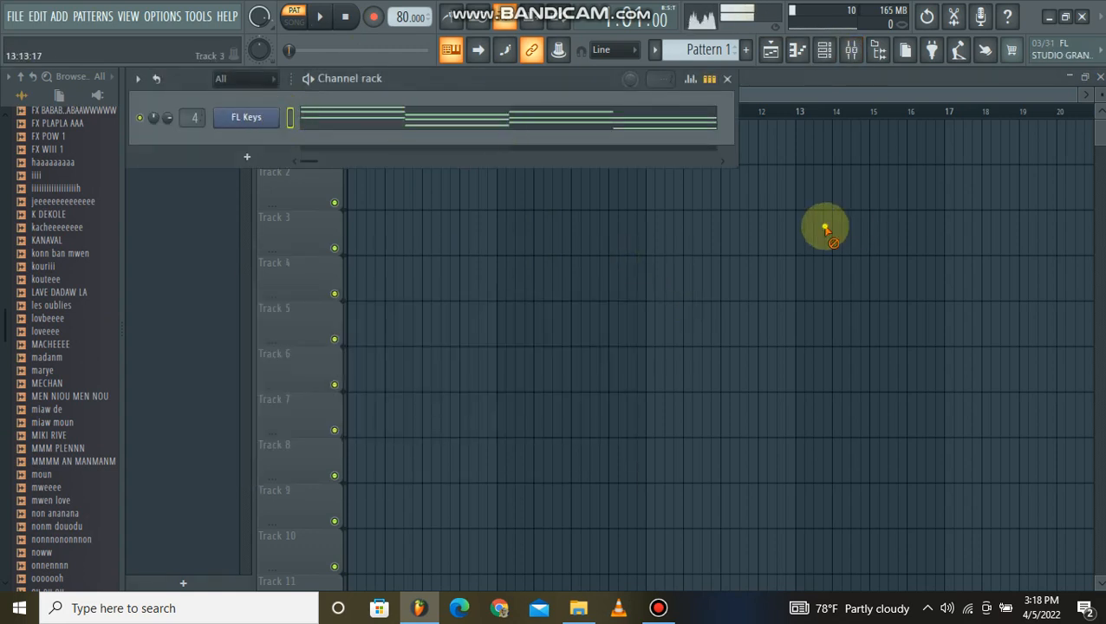
pyautogui.click(824, 227)
# Play the arrangement once in song mode while setting the metronome sound to Tick.
pyautogui.click(294, 22)
pyautogui.click(320, 17)
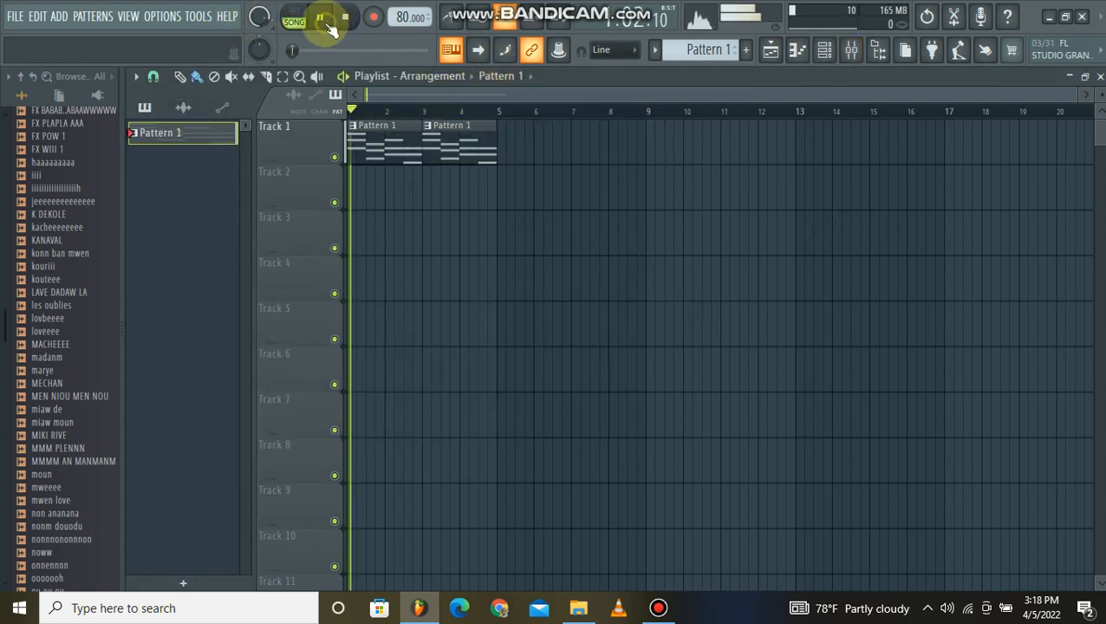
pyautogui.rightClick(456, 20)
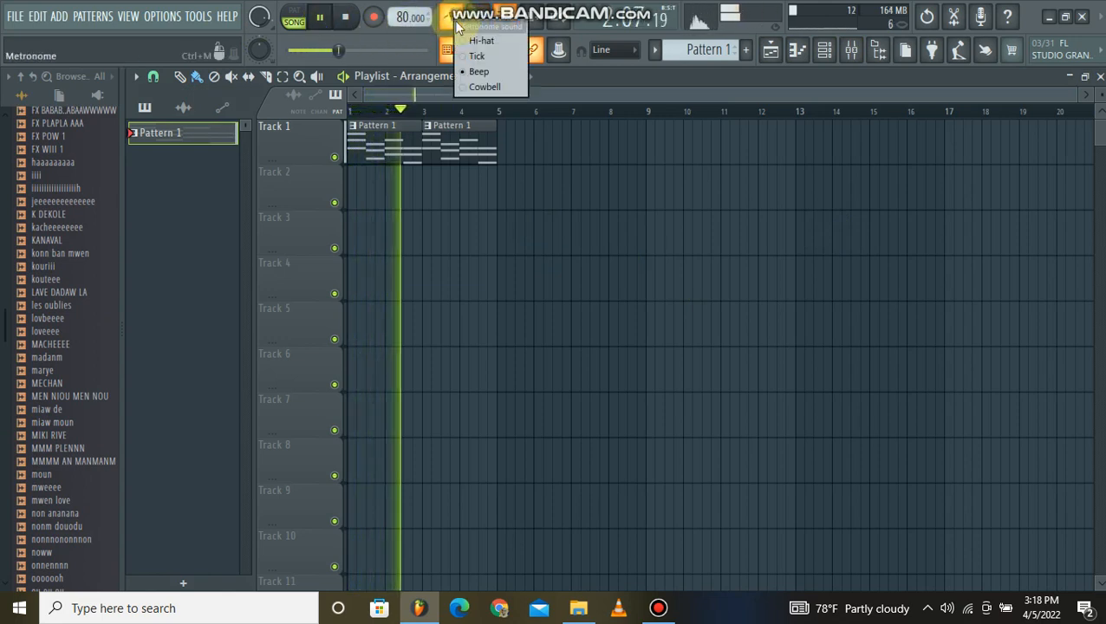
pyautogui.click(481, 57)
pyautogui.rightClick(448, 29)
pyautogui.click(467, 52)
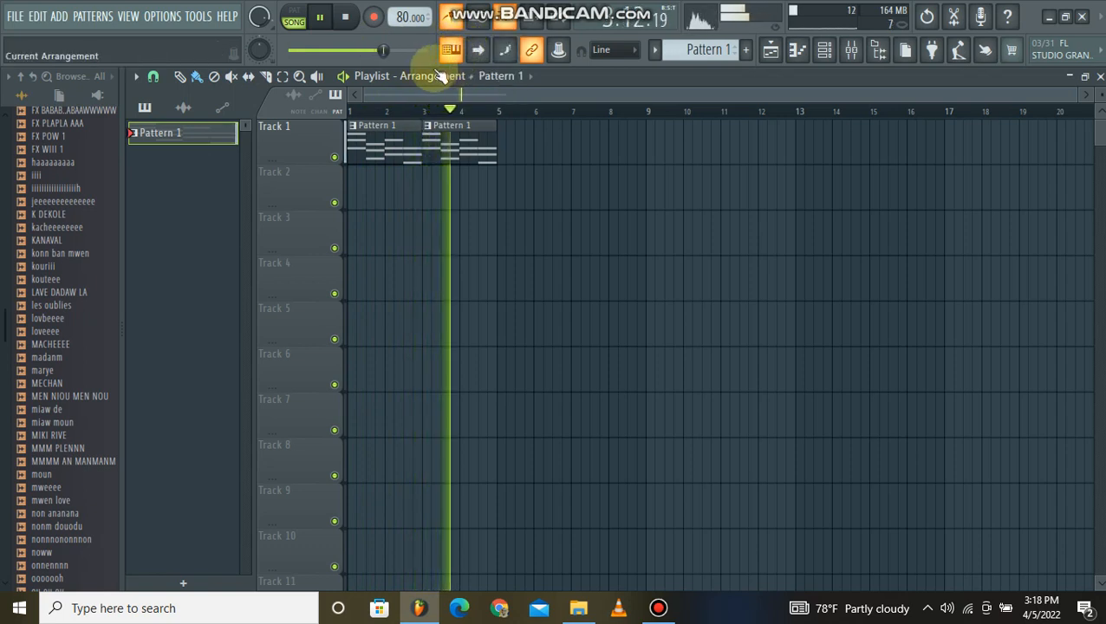
pyautogui.click(345, 19)
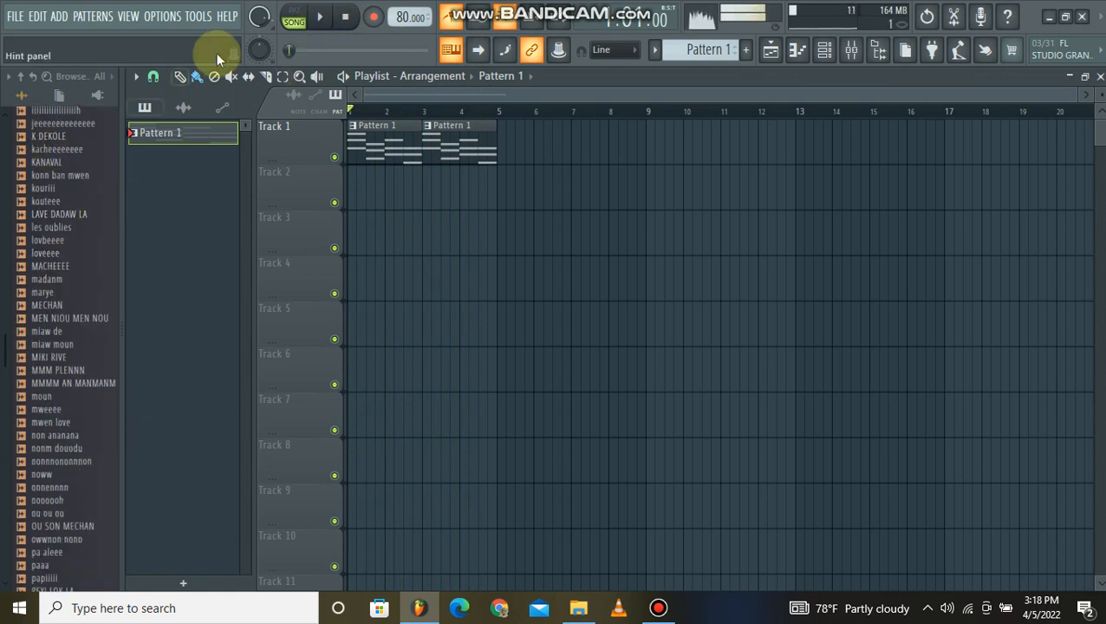
# Preview samples such as MACHEEEE, MECHAN and noww over the playing arrangement.
pyautogui.click(322, 21)
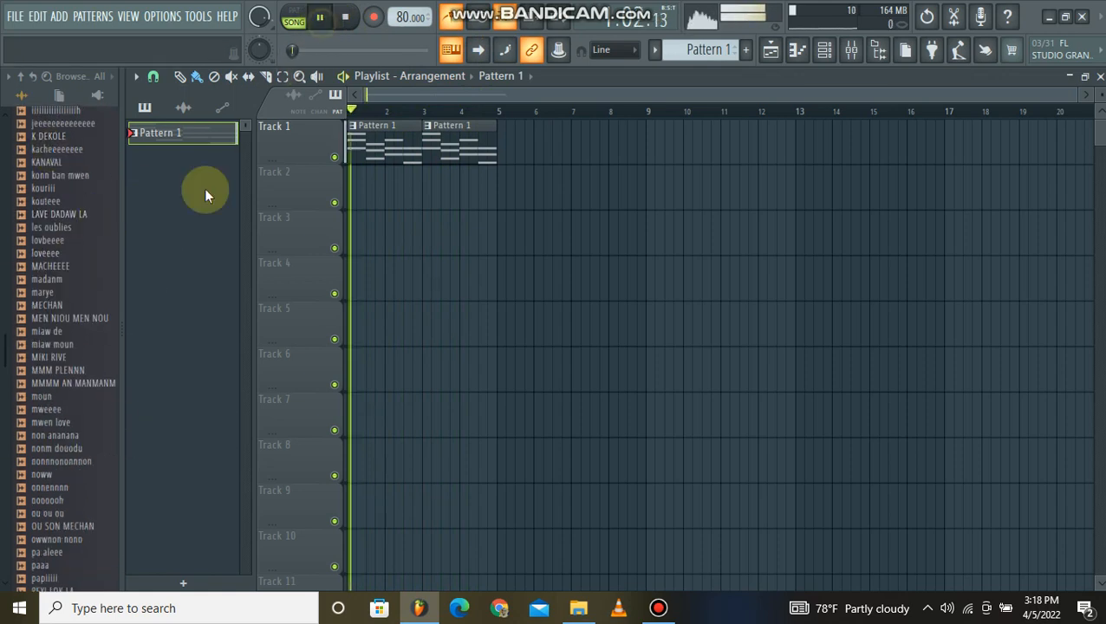
pyautogui.click(50, 293)
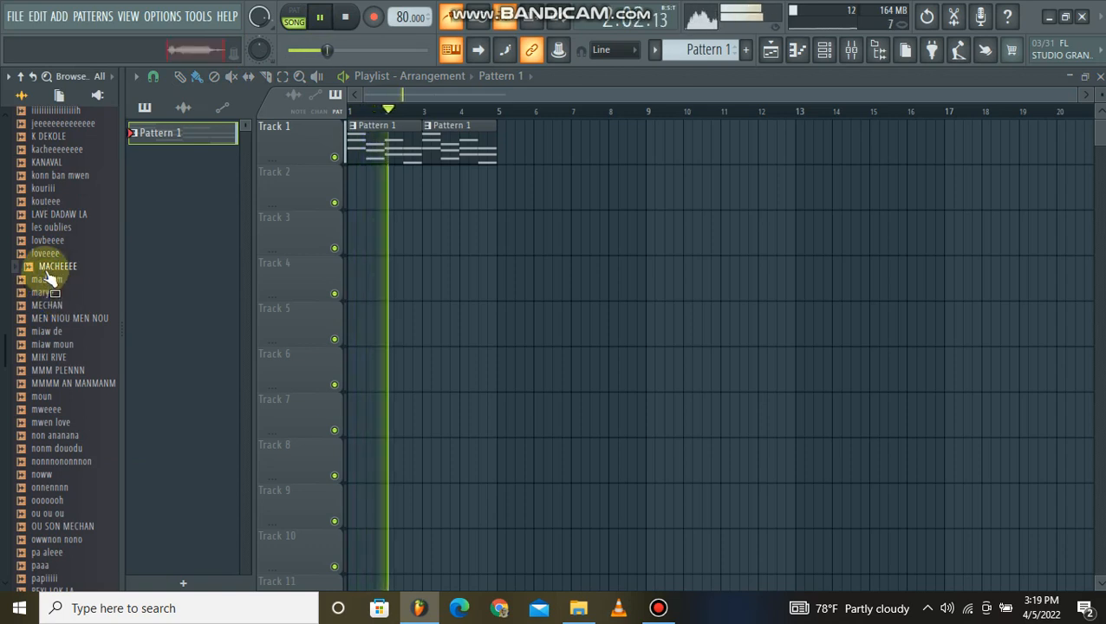
pyautogui.click(52, 306)
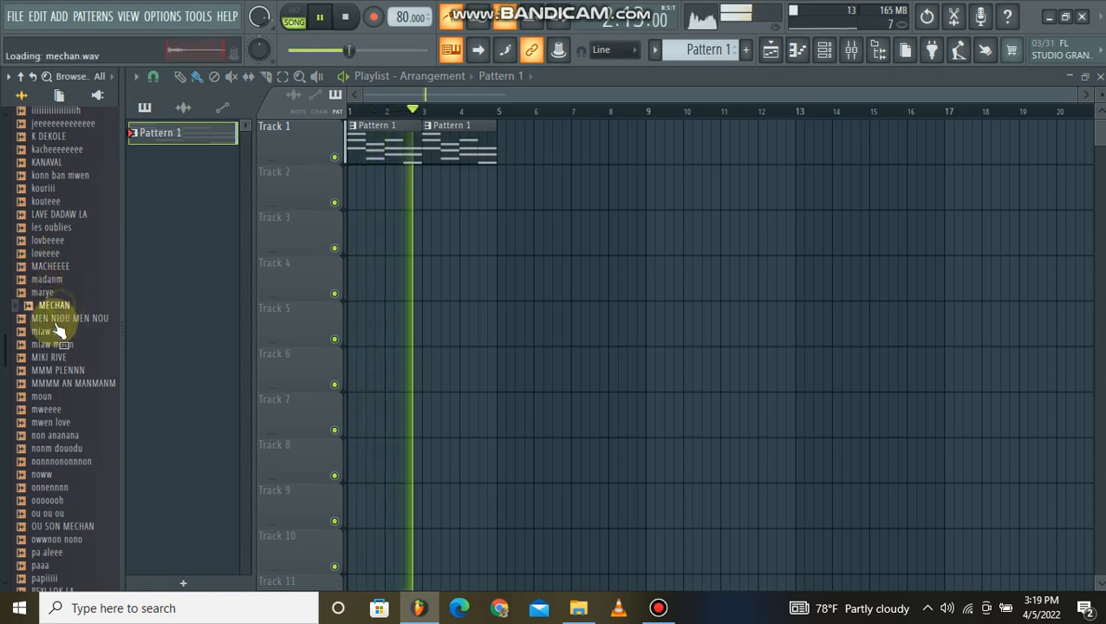
pyautogui.scroll(-3, 44, 342)
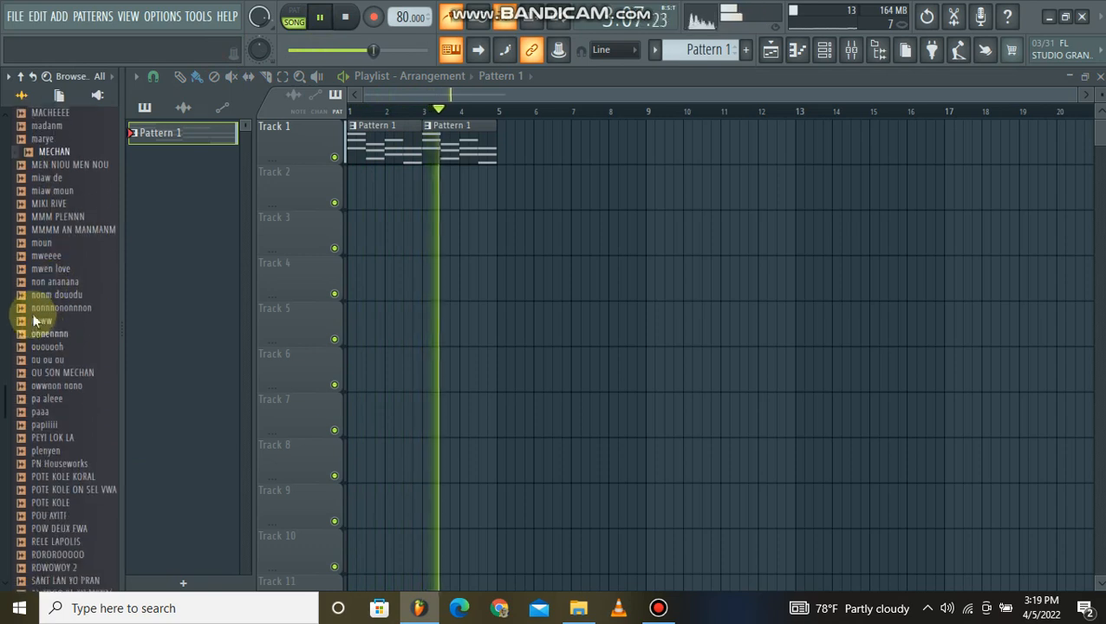
pyautogui.click(40, 319)
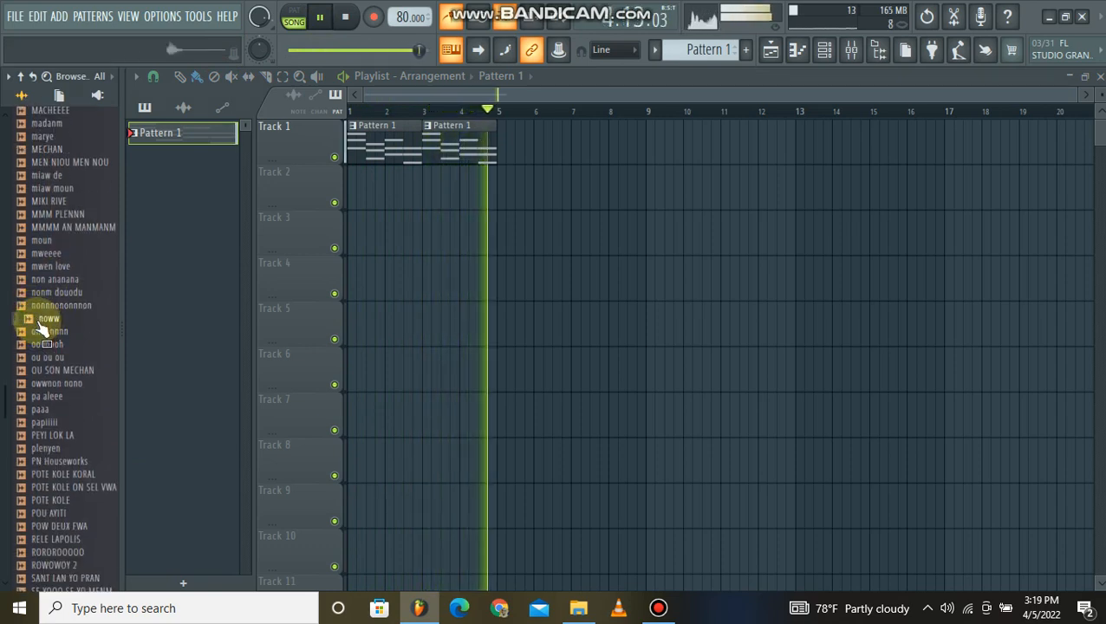
# Place the noww sample on Track 2 at bar 2 and set its time-stretching mode to Stretch.
pyautogui.moveTo(42, 325); pyautogui.dragTo(391, 186)
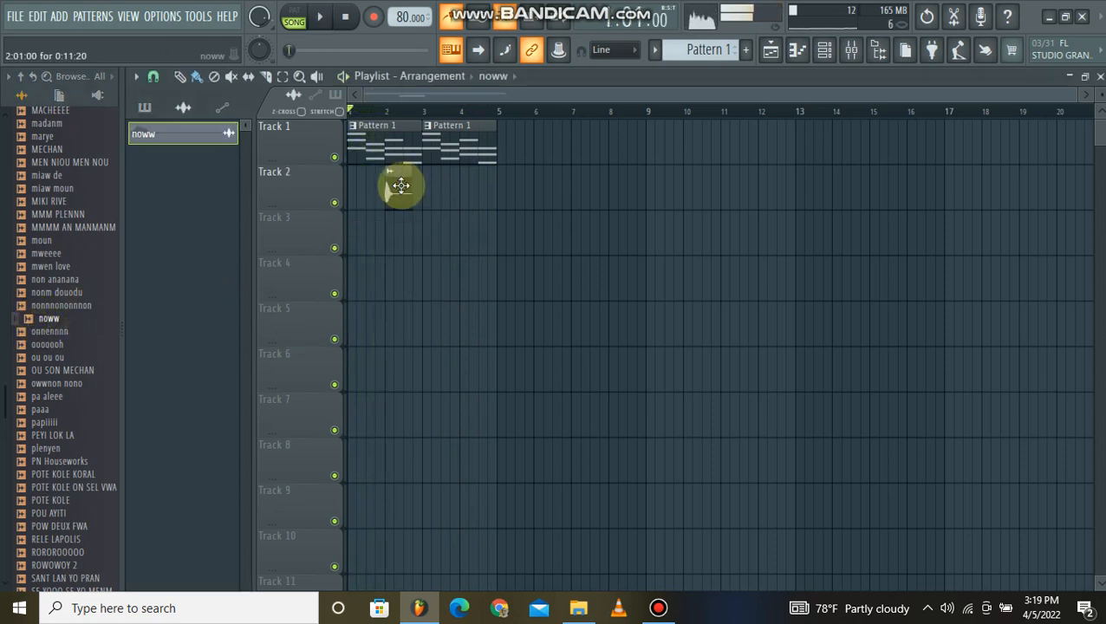
pyautogui.doubleClick(398, 187)
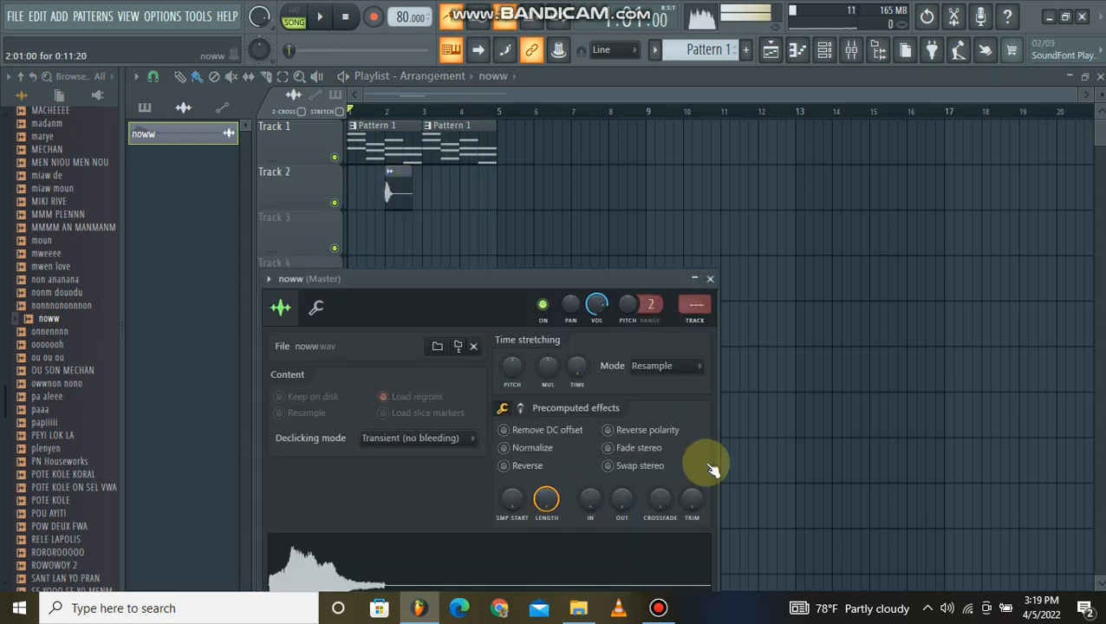
pyautogui.doubleClick(397, 197)
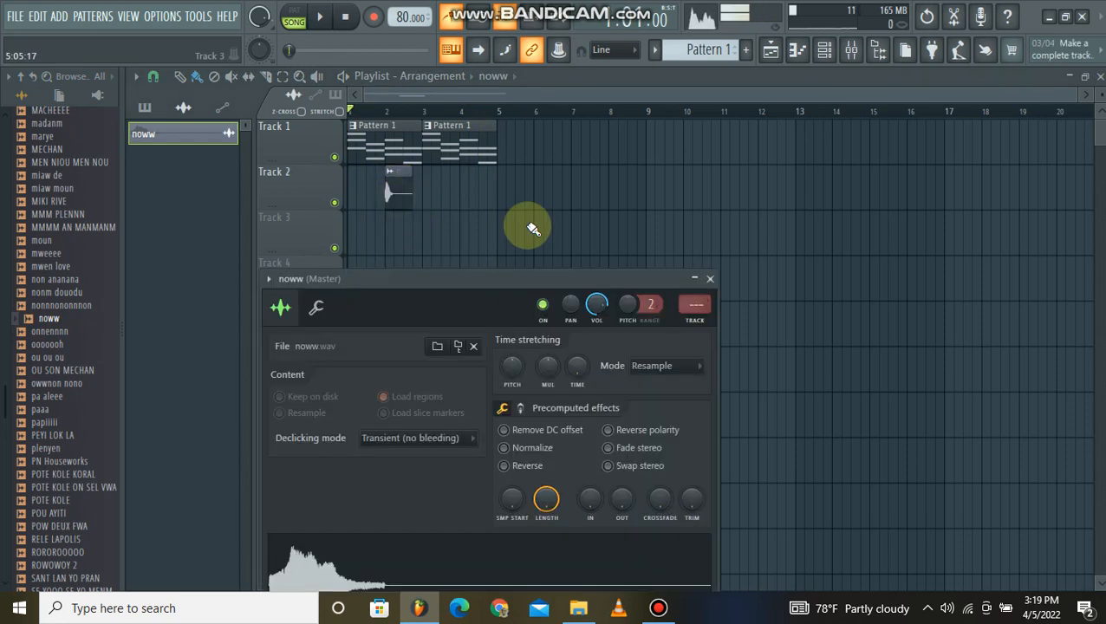
pyautogui.moveTo(537, 277); pyautogui.dragTo(579, 158)
pyautogui.click(709, 250)
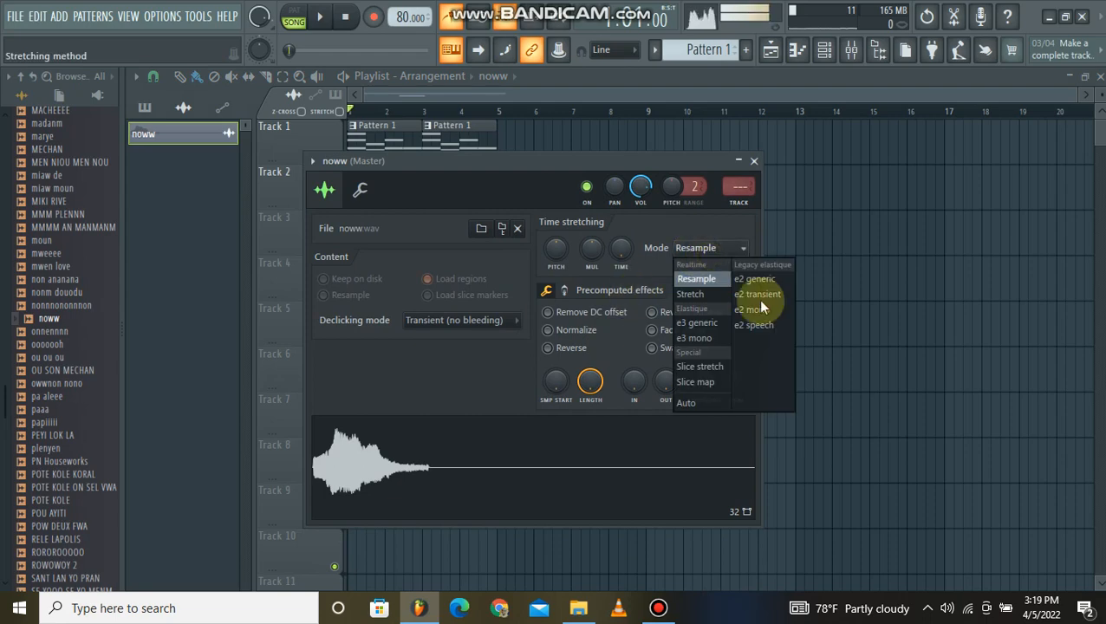
pyautogui.click(693, 284)
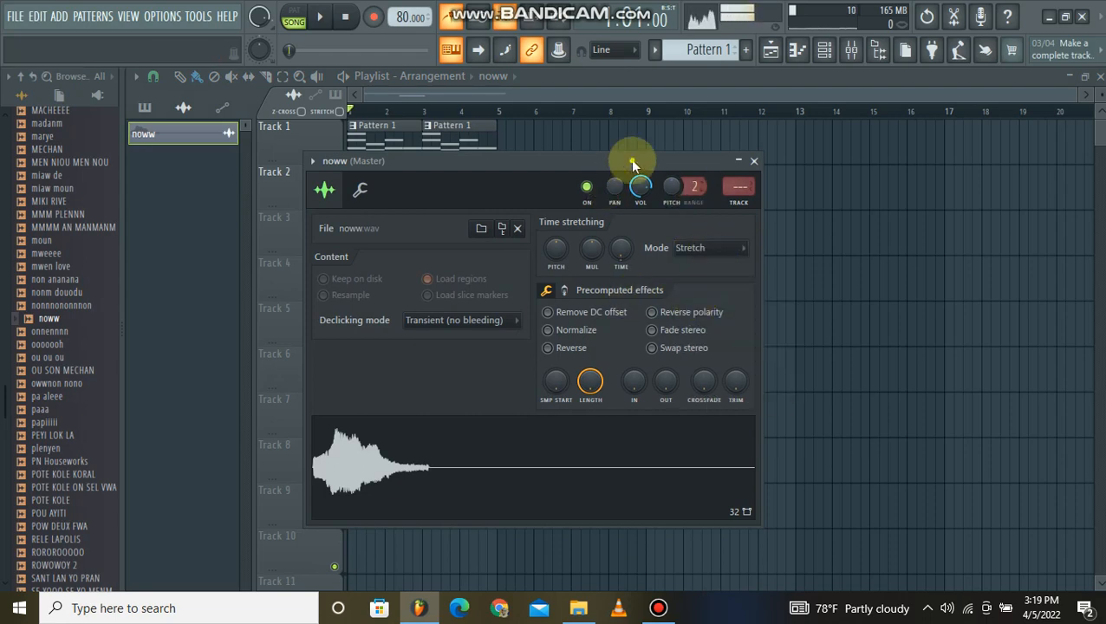
# Look through the noww sample's miscellaneous settings and set its time-stretching mode back to Resample.
pyautogui.moveTo(632, 163); pyautogui.dragTo(846, 182)
pyautogui.click(571, 208)
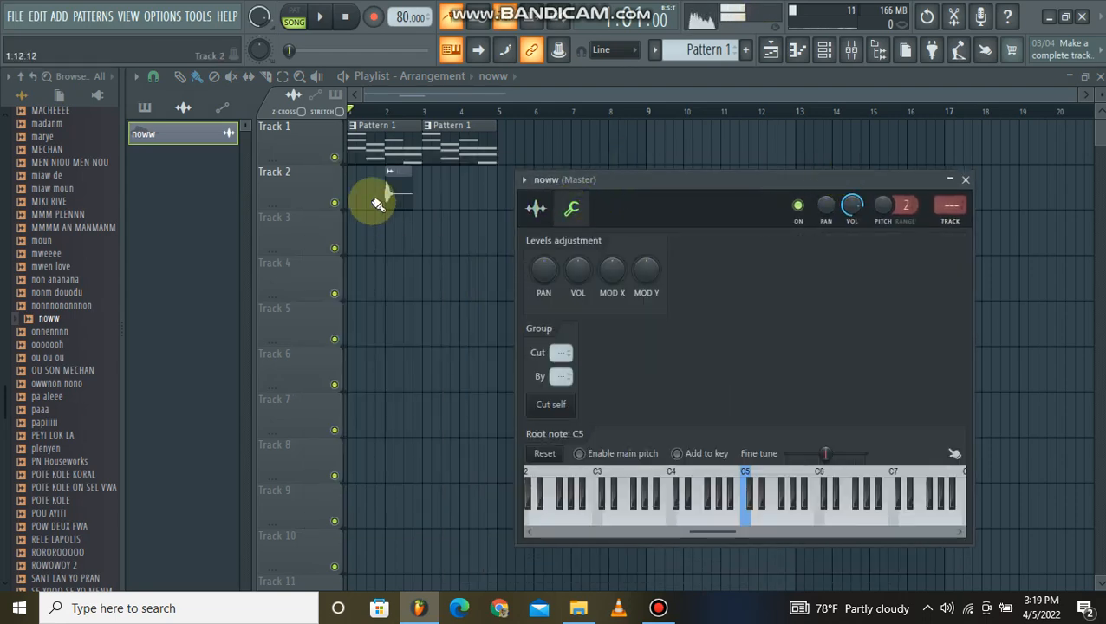
pyautogui.click(536, 208)
pyautogui.click(908, 267)
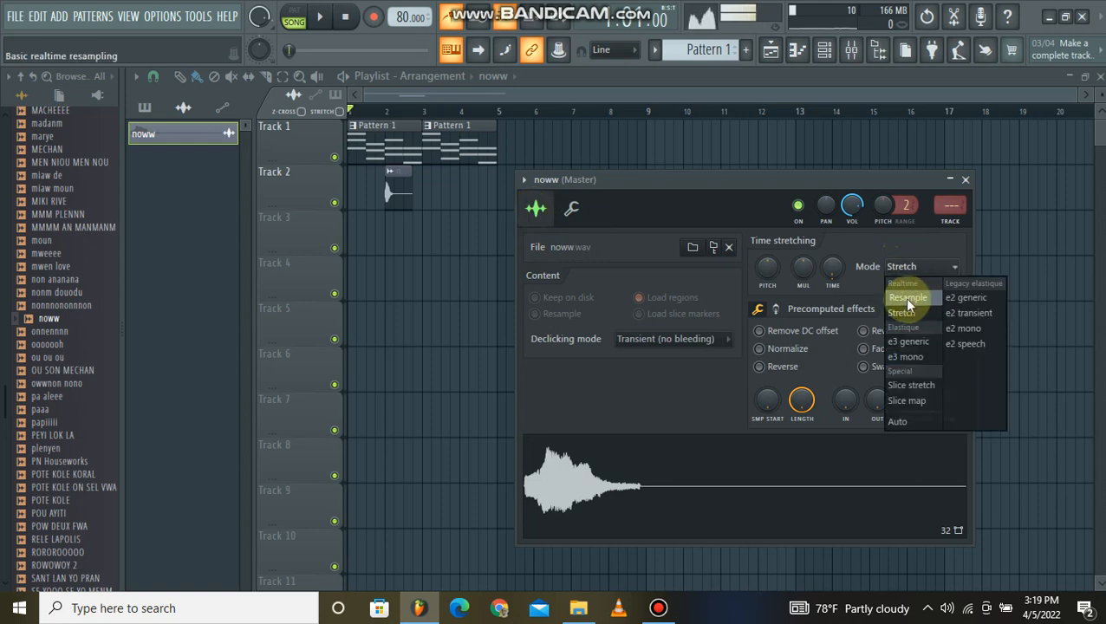
pyautogui.click(907, 298)
# Set the root note of the noww sample to F#5.
pyautogui.click(572, 210)
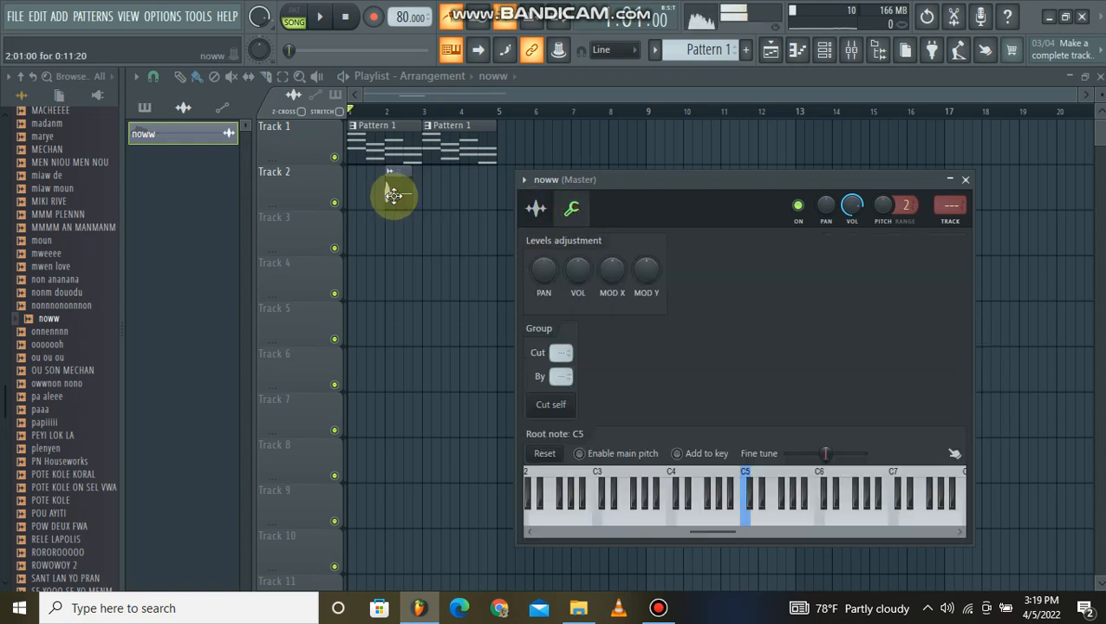
pyautogui.click(749, 501)
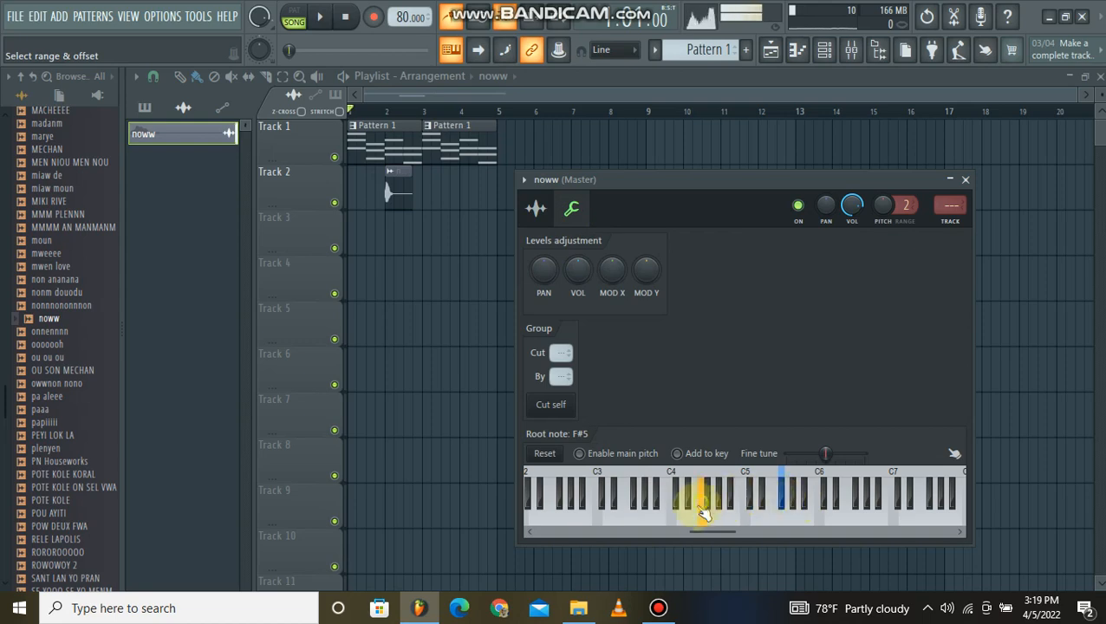
pyautogui.click(536, 209)
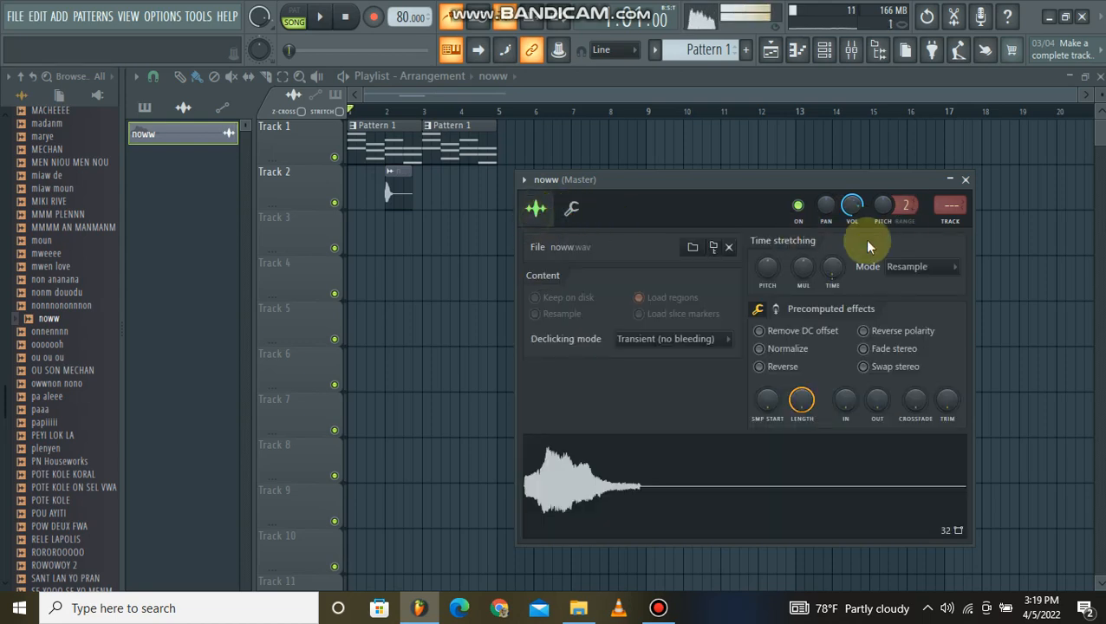
# Change the noww sample's time-stretching mode from Resample to Stretch and close its settings.
pyautogui.click(897, 271)
pyautogui.click(905, 312)
pyautogui.click(917, 266)
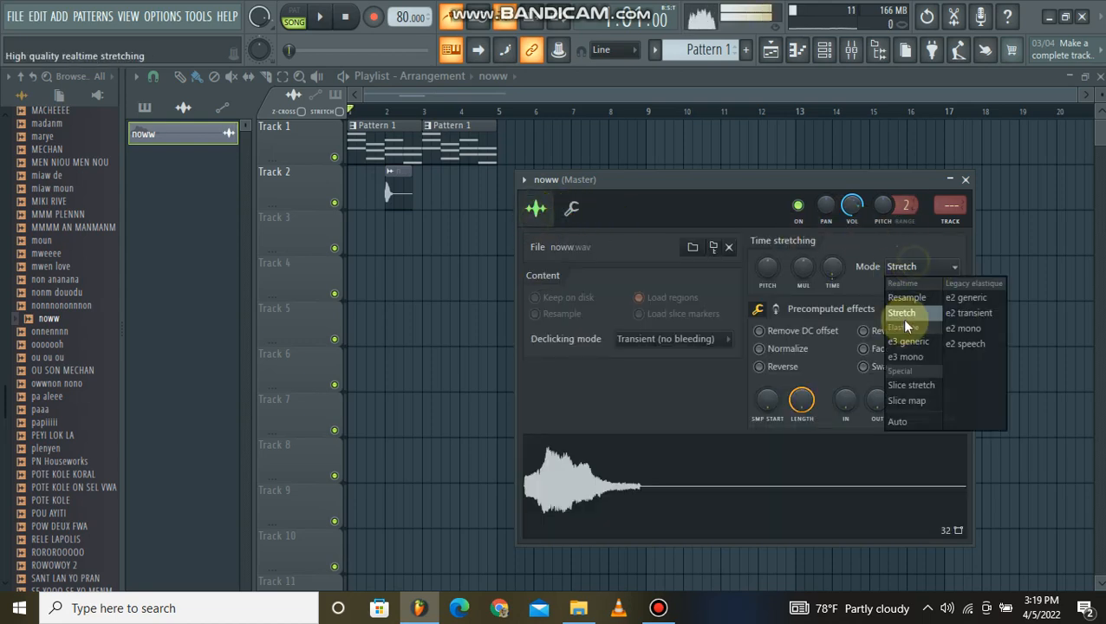
pyautogui.click(909, 320)
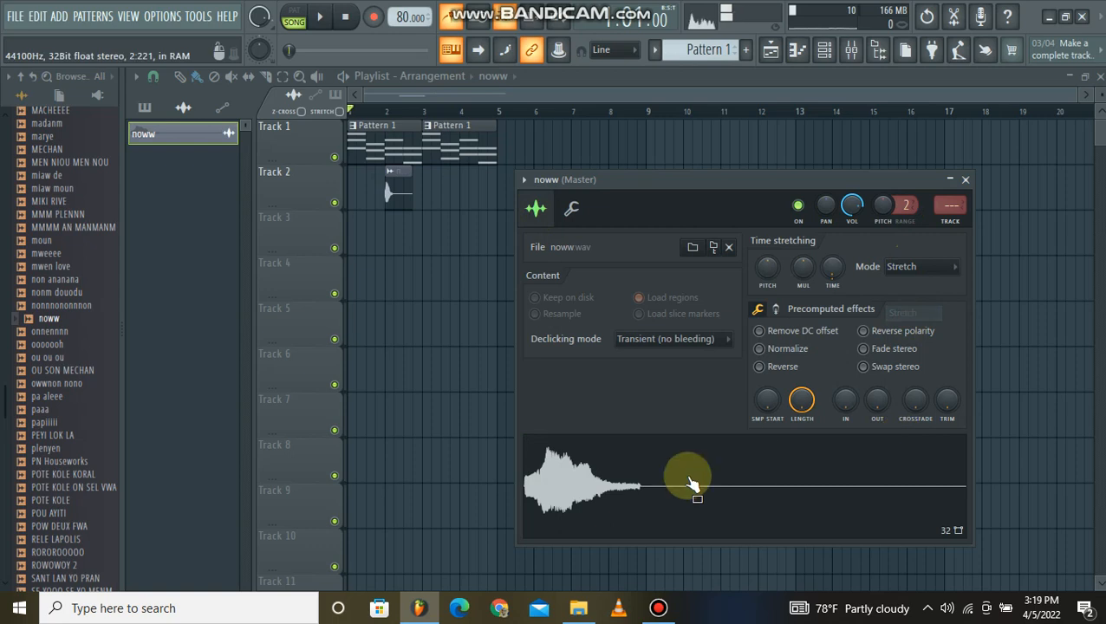
pyautogui.click(968, 180)
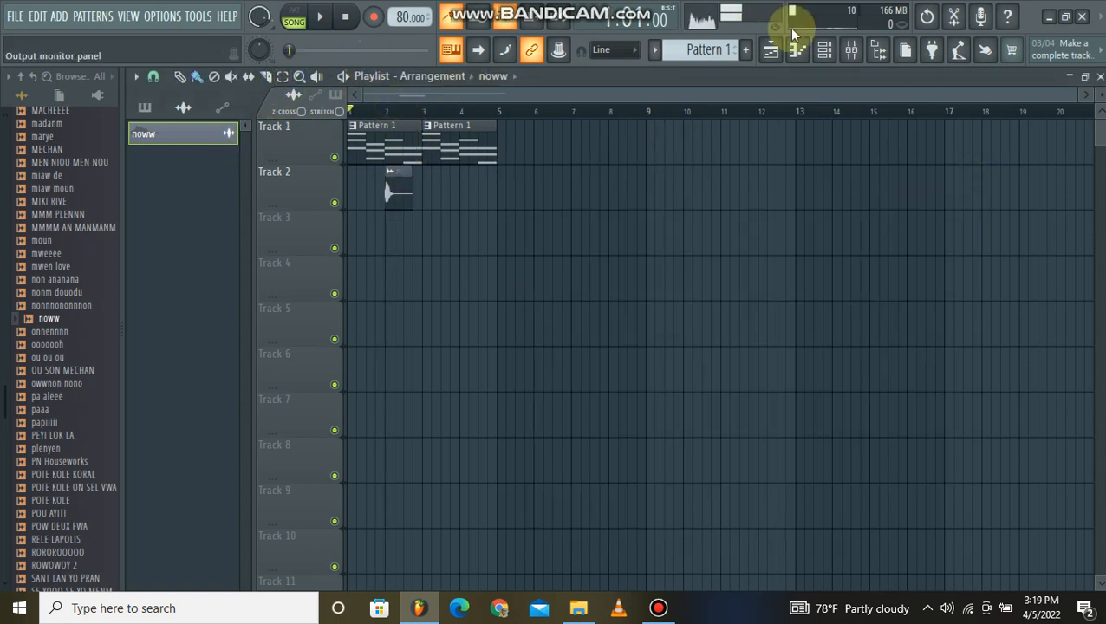
# Show the mixer and preview more FX AYISYEN samples, from POTE KOLE through SANT LAN YO PRAN and SWEET MIKY down to viiiii.
pyautogui.click(854, 52)
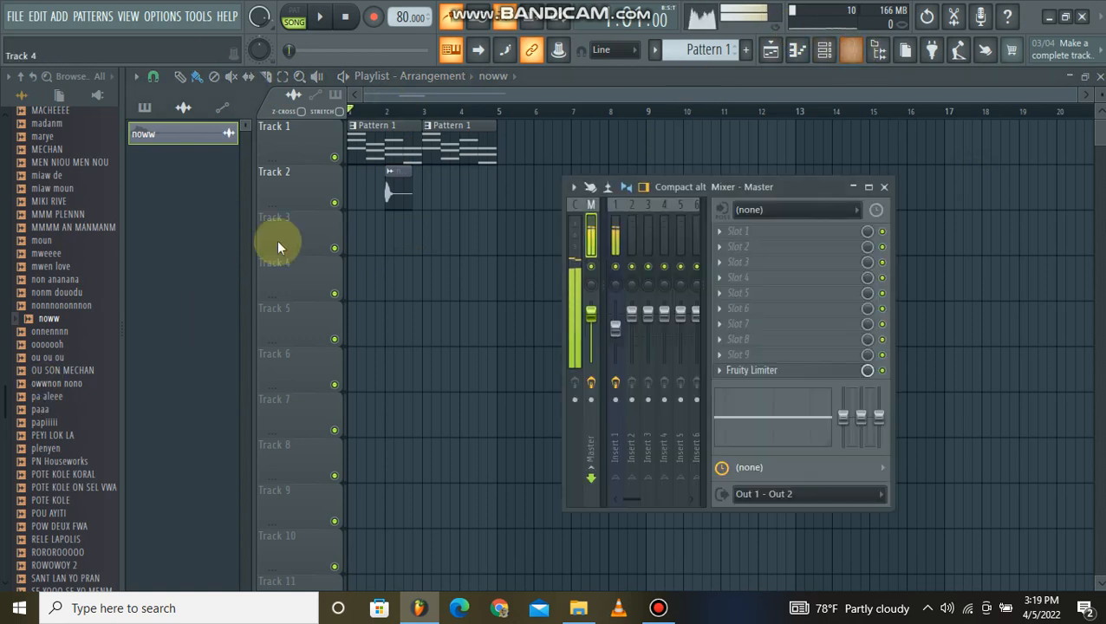
pyautogui.scroll(-2, 69, 269)
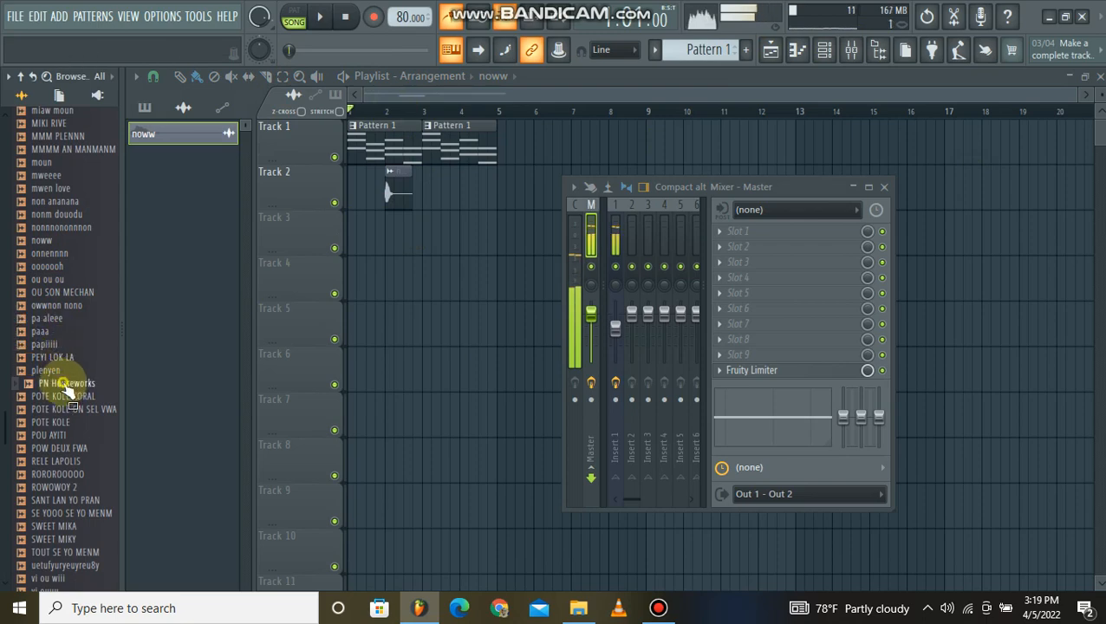
pyautogui.click(70, 424)
pyautogui.click(63, 449)
pyautogui.click(65, 476)
pyautogui.click(70, 503)
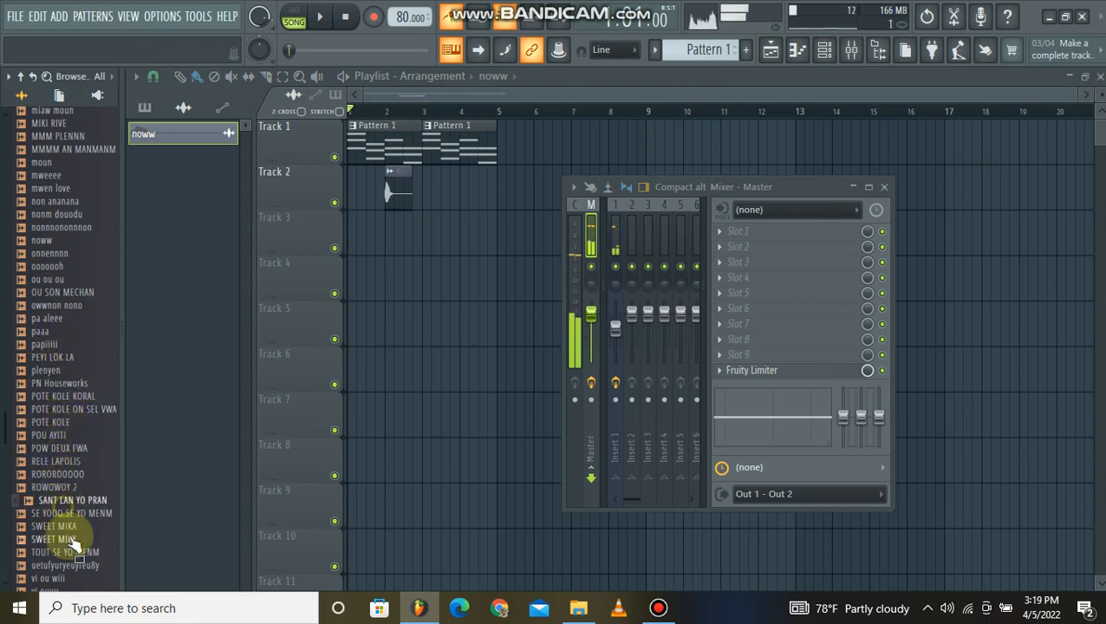
pyautogui.click(75, 540)
pyautogui.scroll(-2, 82, 518)
pyautogui.click(76, 503)
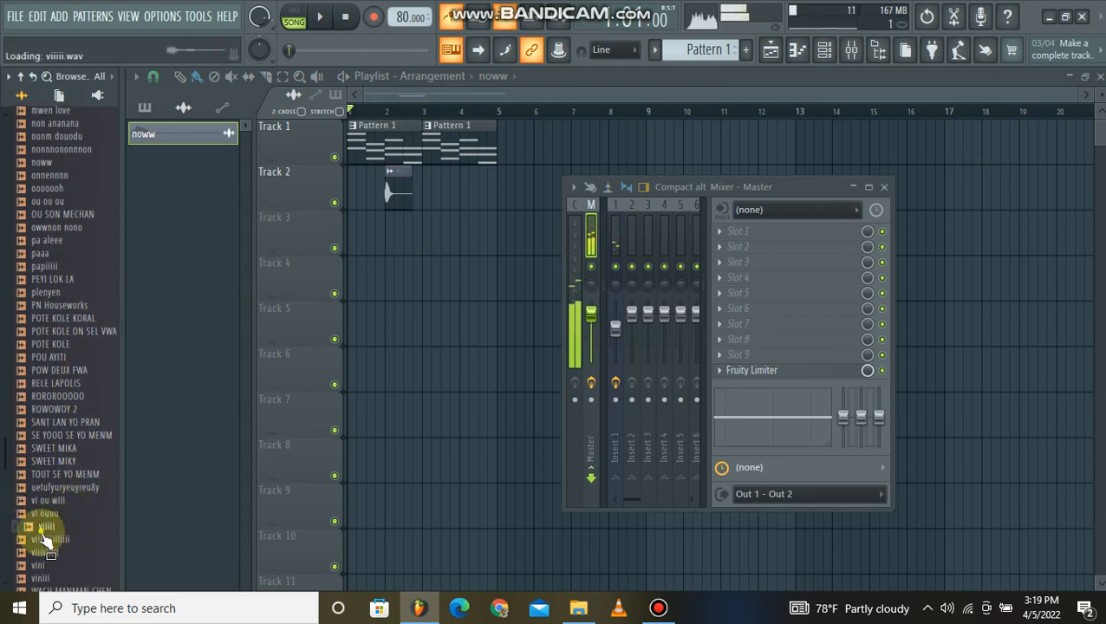
pyautogui.click(46, 542)
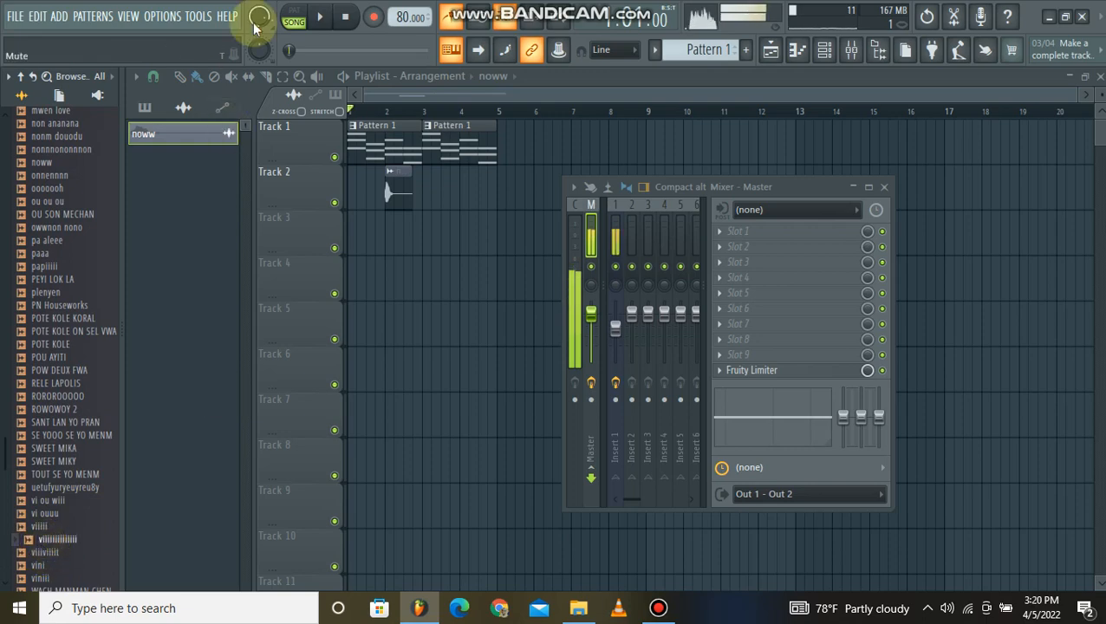
# Preview the viiiii and viiiviiiit samples, place viiiviiiit at bar 1 on Track 2, and play the song.
pyautogui.click(318, 18)
pyautogui.click(322, 18)
pyautogui.click(343, 18)
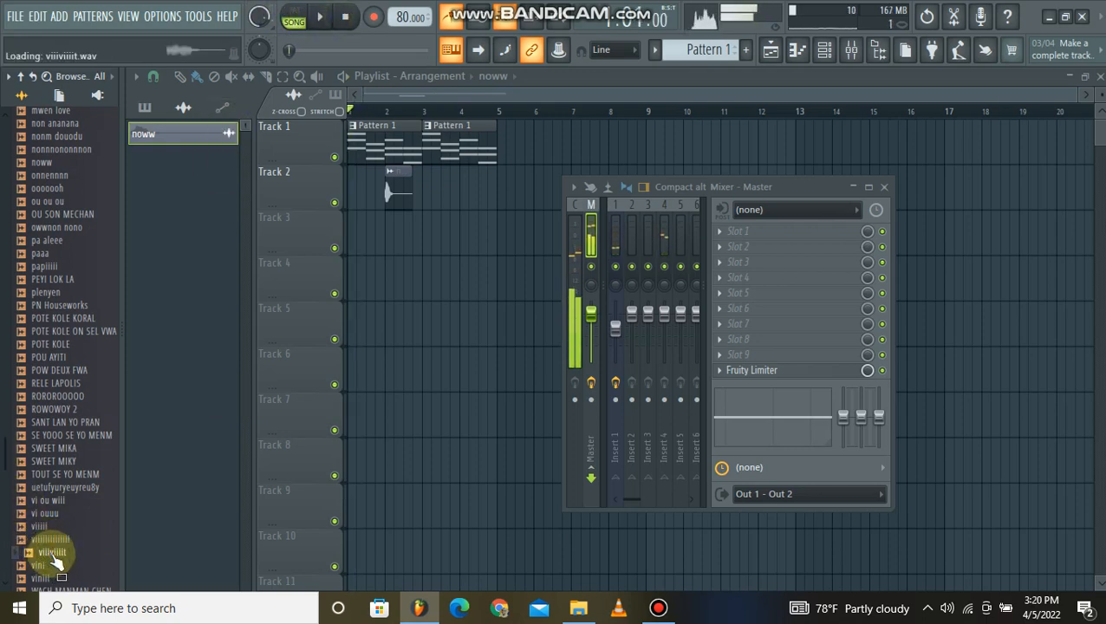
pyautogui.click(45, 526)
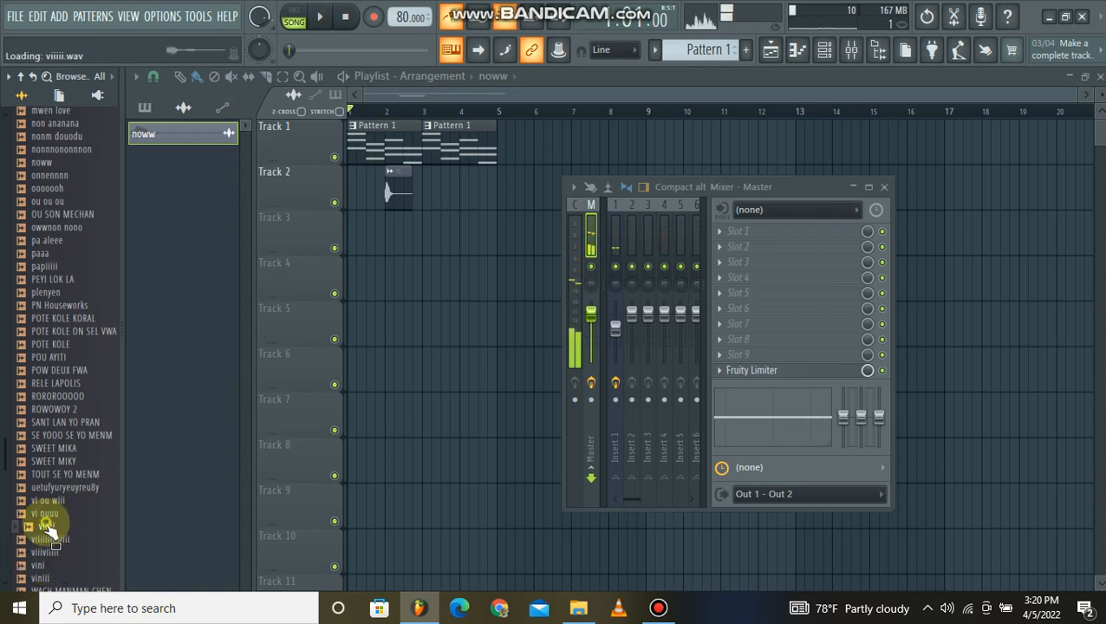
pyautogui.click(53, 554)
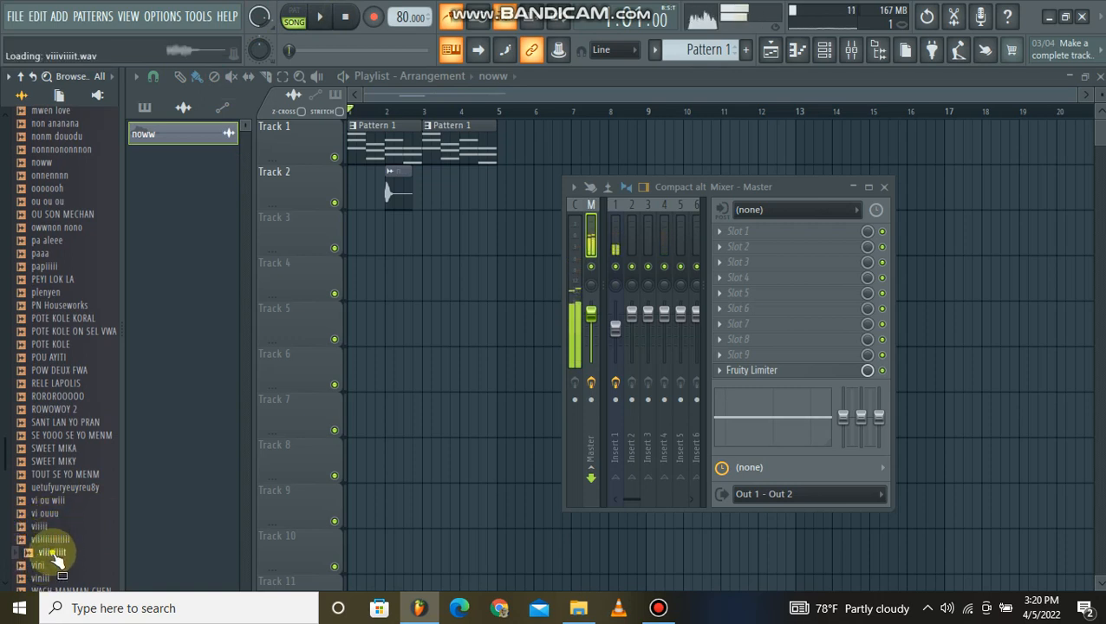
pyautogui.moveTo(453, 267); pyautogui.dragTo(349, 228)
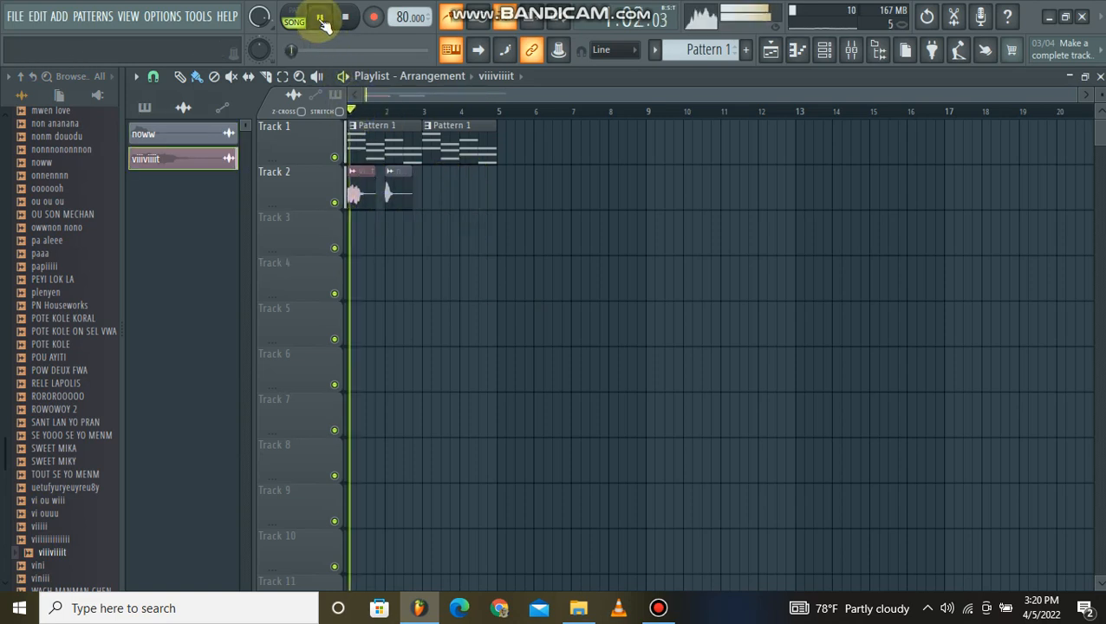
pyautogui.click(320, 18)
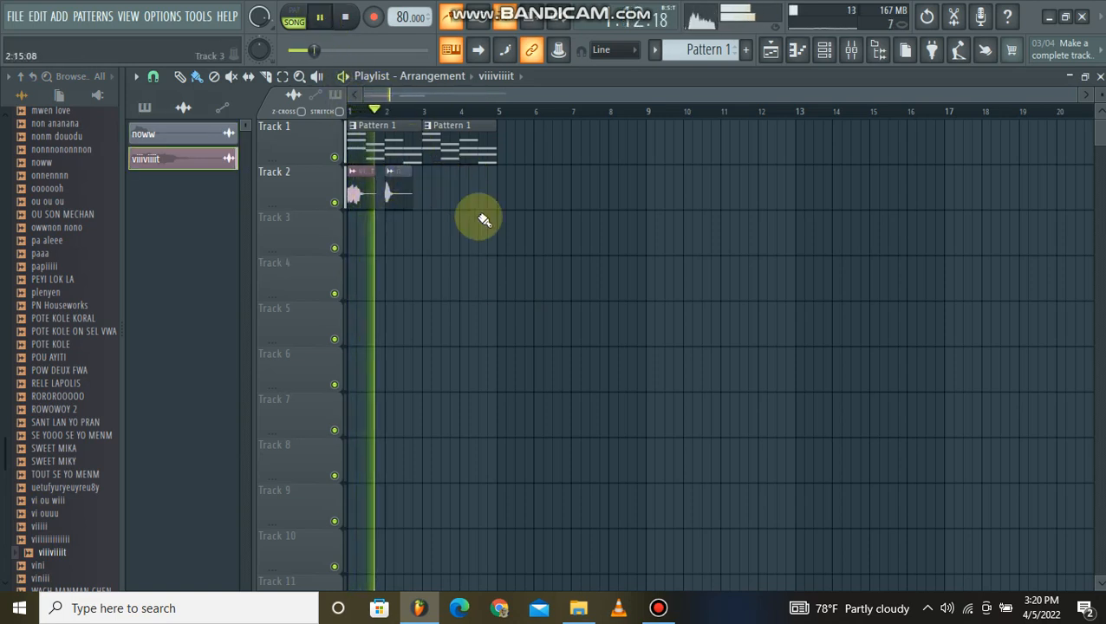
# Set the noww sample's root note to C5 in its miscellaneous settings and close them.
pyautogui.click(398, 193)
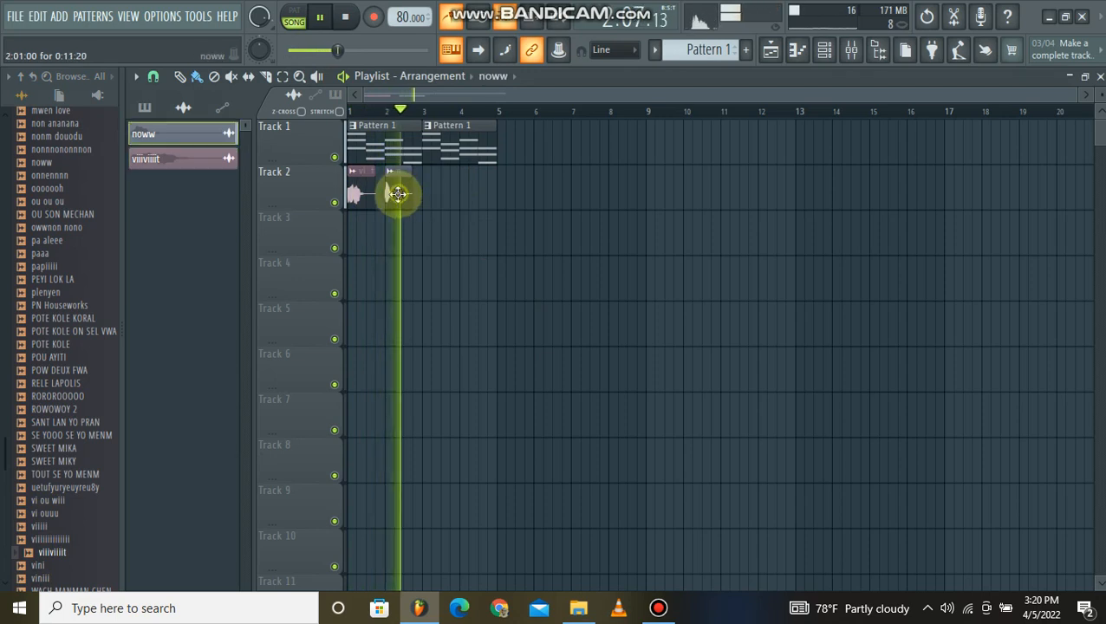
pyautogui.doubleClick(398, 193)
pyautogui.click(572, 208)
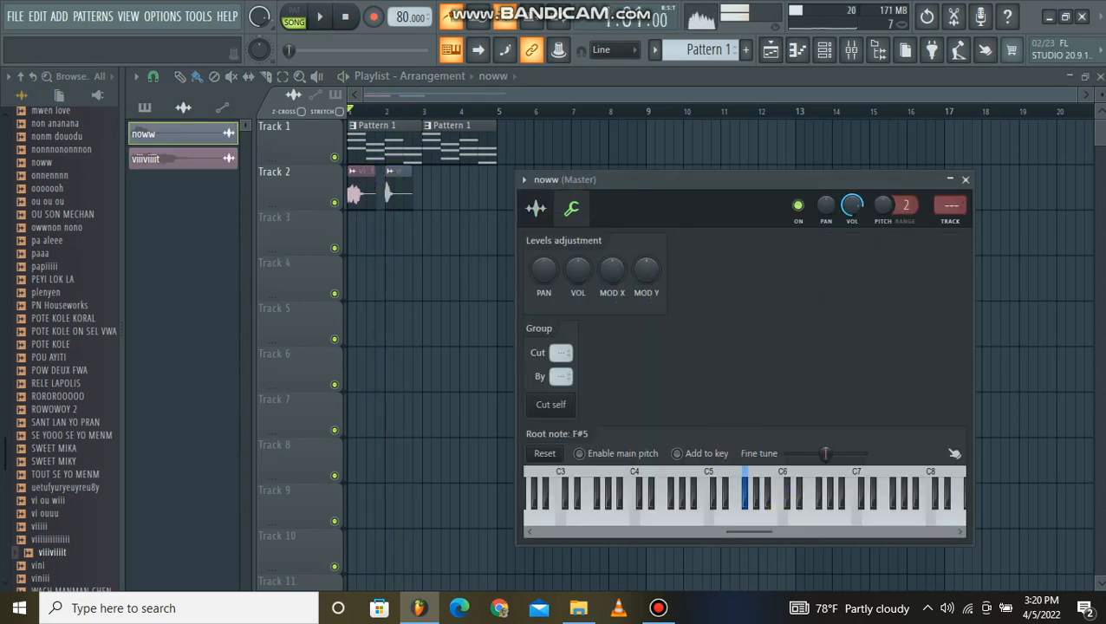
pyautogui.click(674, 492)
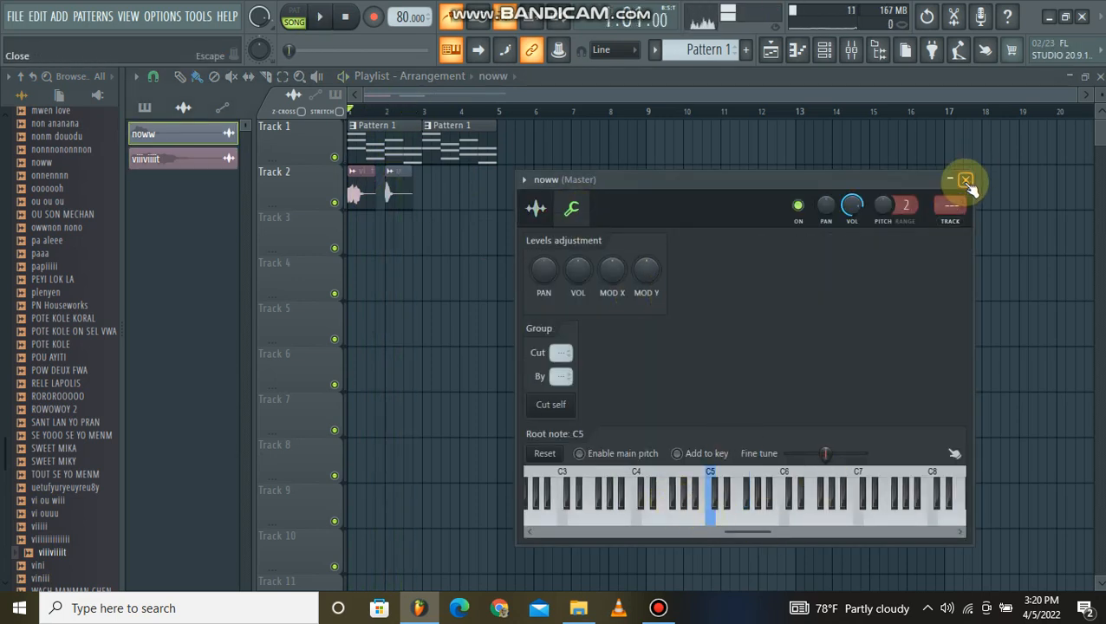
pyautogui.click(965, 181)
# During playback, set the viiiviiiit sample's channel volume to 58% and lower the noww sample's volume too.
pyautogui.press('space')
pyautogui.doubleClick(359, 198)
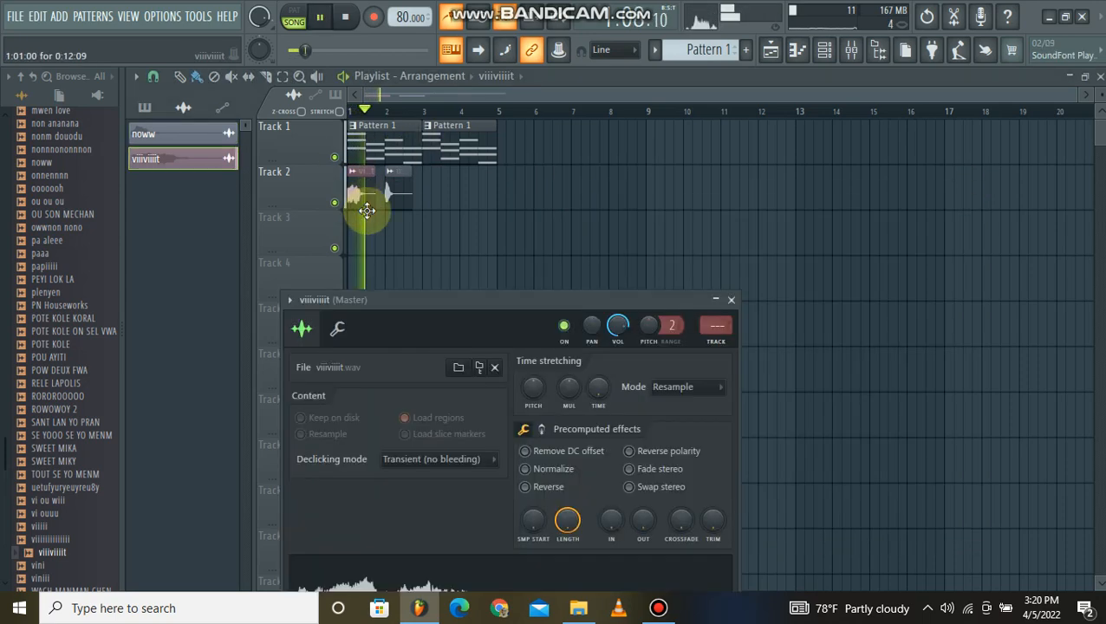
pyautogui.moveTo(619, 326); pyautogui.dragTo(620, 326)
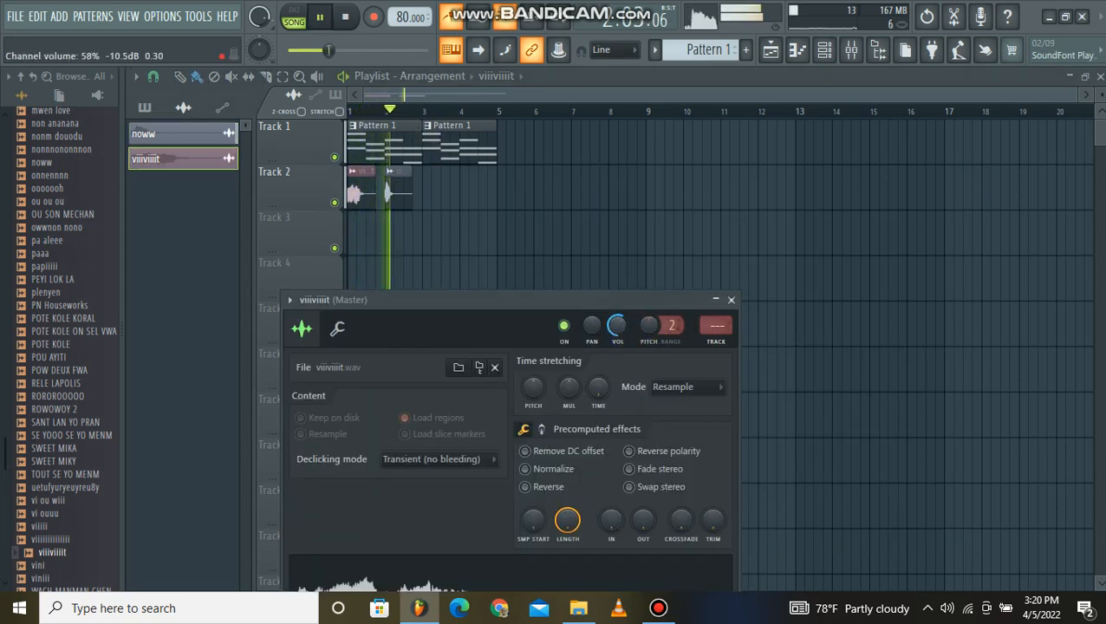
pyautogui.click(473, 234)
pyautogui.doubleClick(400, 195)
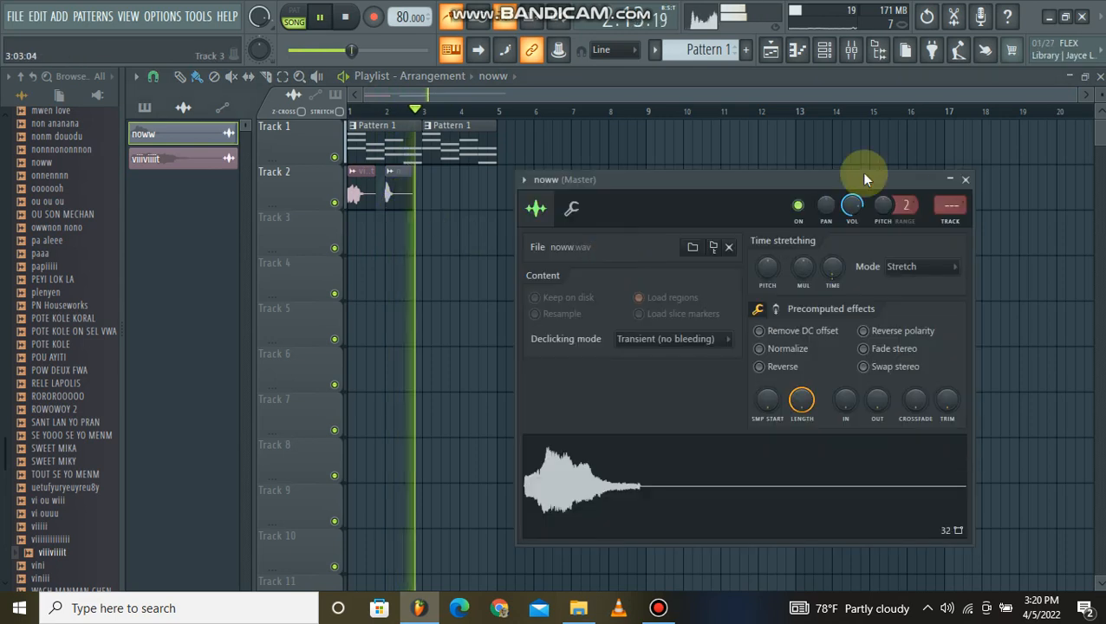
pyautogui.press('space')
# Make two copies of the noww clip, each starting slightly earlier, and overlap them with the original on Track 2.
pyautogui.rightClick(418, 227)
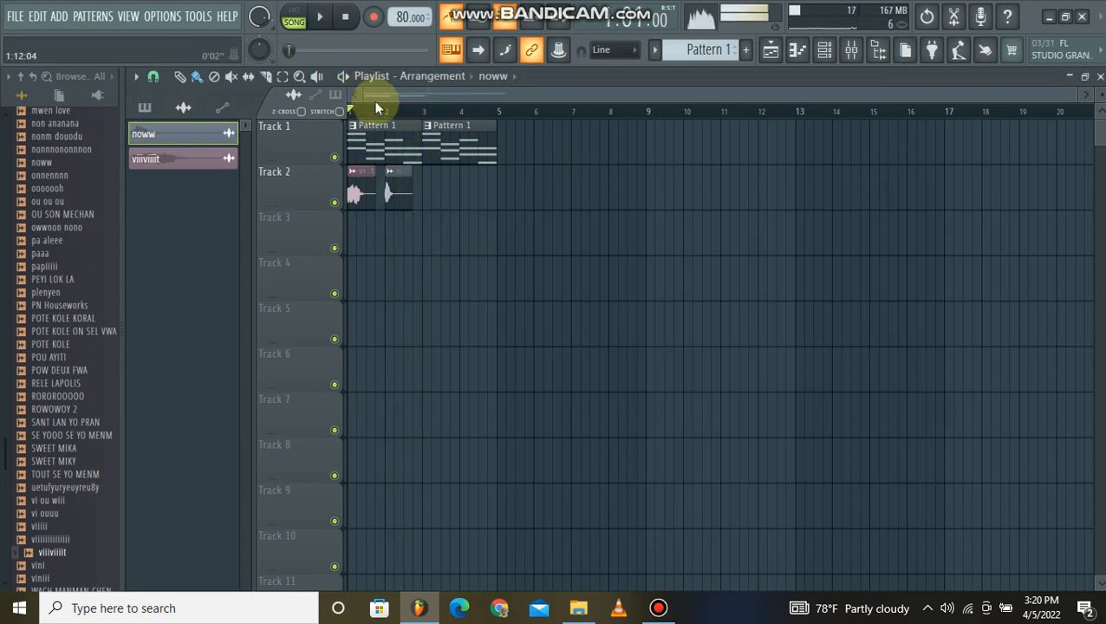
pyautogui.scroll(4, 373, 100)
pyautogui.moveTo(423, 236); pyautogui.dragTo(441, 277)
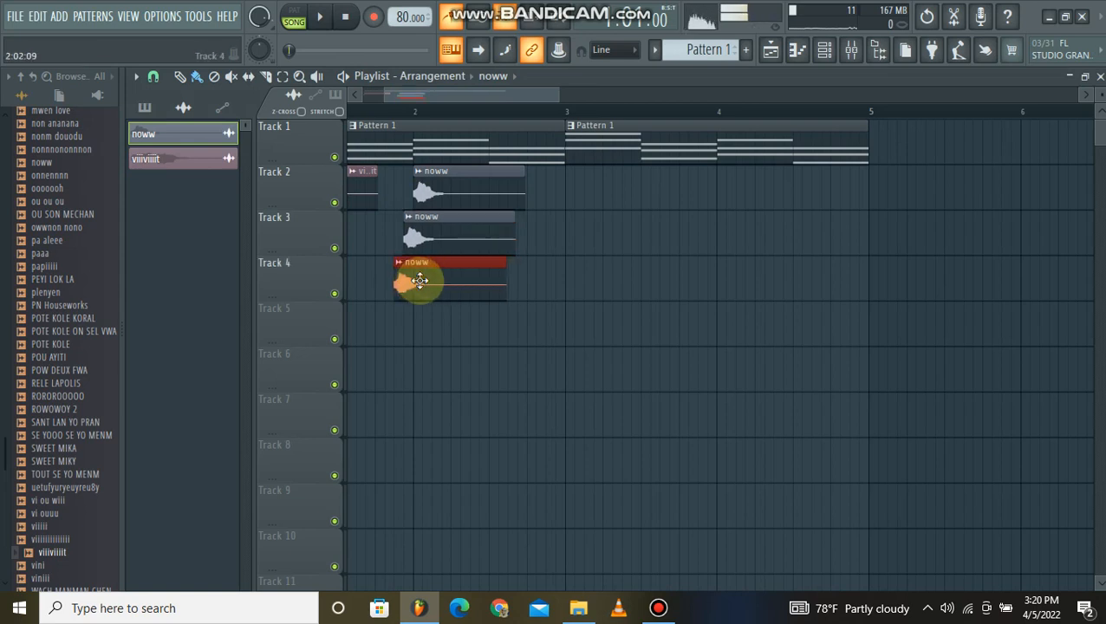
pyautogui.moveTo(412, 122); pyautogui.dragTo(656, 211)
pyautogui.moveTo(658, 288); pyautogui.dragTo(661, 242)
pyautogui.moveTo(662, 239); pyautogui.dragTo(653, 189)
pyautogui.click(640, 356)
pyautogui.moveTo(606, 124); pyautogui.dragTo(652, 586)
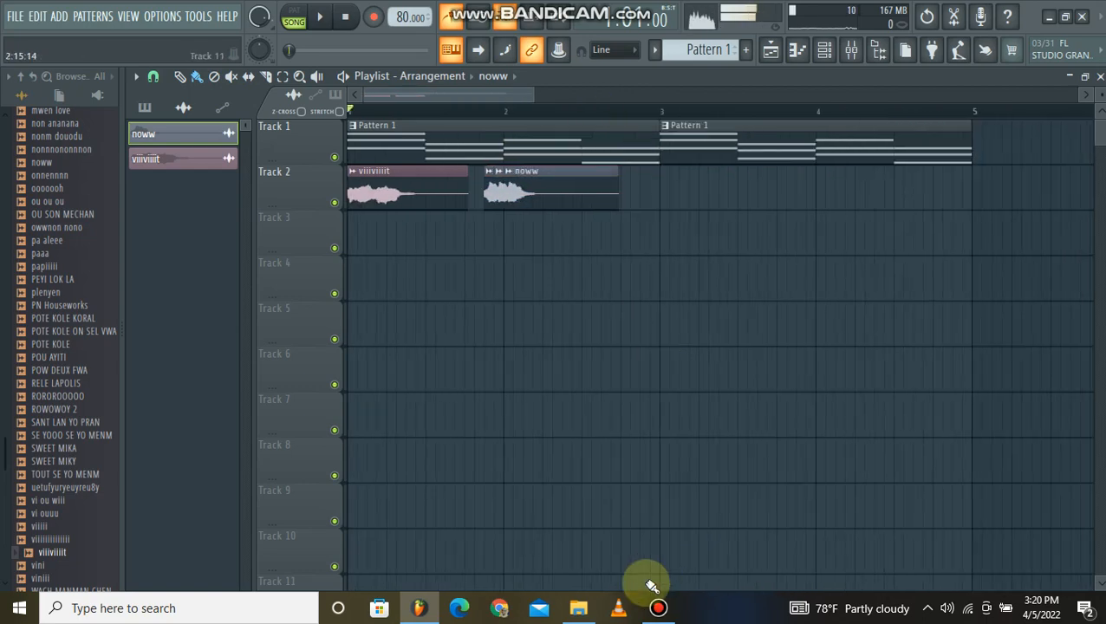
pyautogui.click(658, 607)
pyautogui.click(1048, 97)
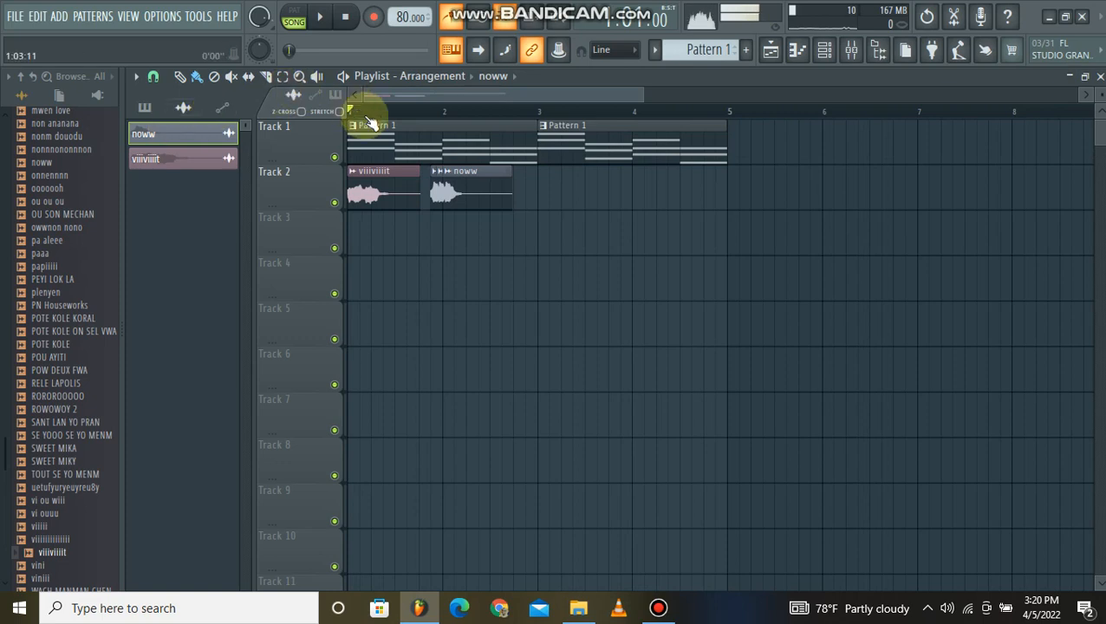
pyautogui.scroll(3, 461, 113)
pyautogui.scroll(1, 378, 92)
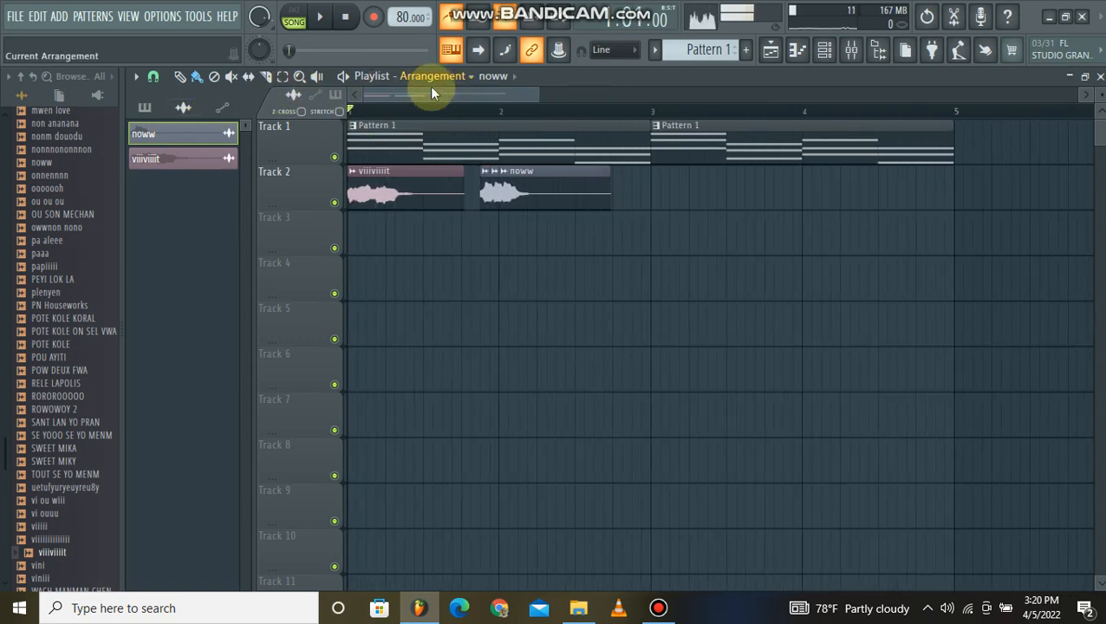
# Play the arrangement and add another noww clip near the end of bar 2 on Track 2.
pyautogui.doubleClick(408, 190)
pyautogui.click(649, 264)
pyautogui.press('space')
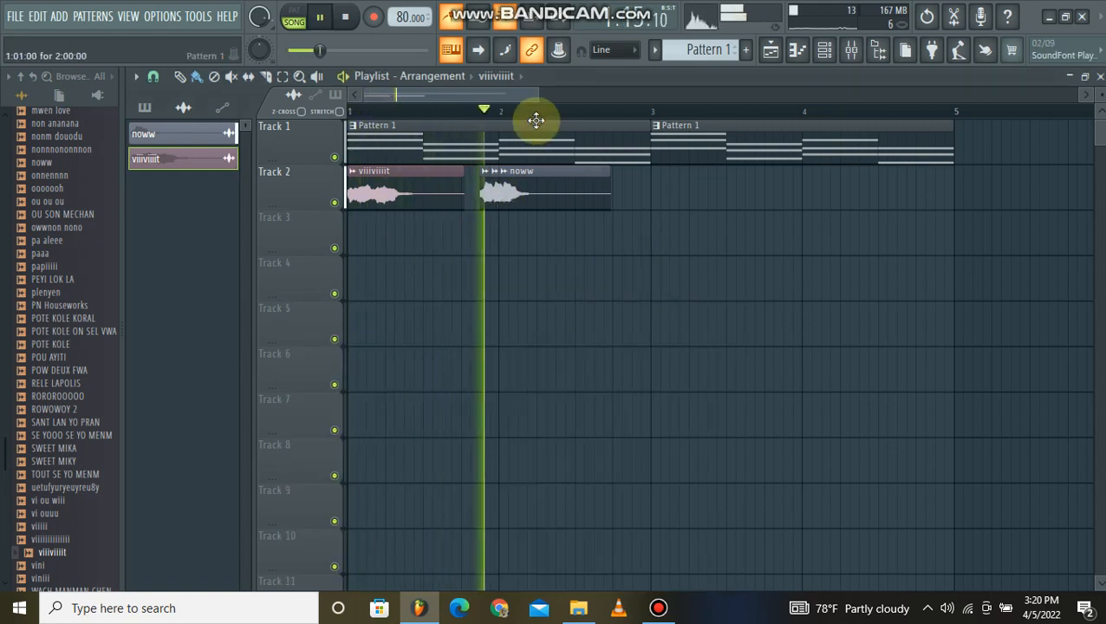
pyautogui.click(663, 195)
pyautogui.click(408, 185)
pyautogui.press('space')
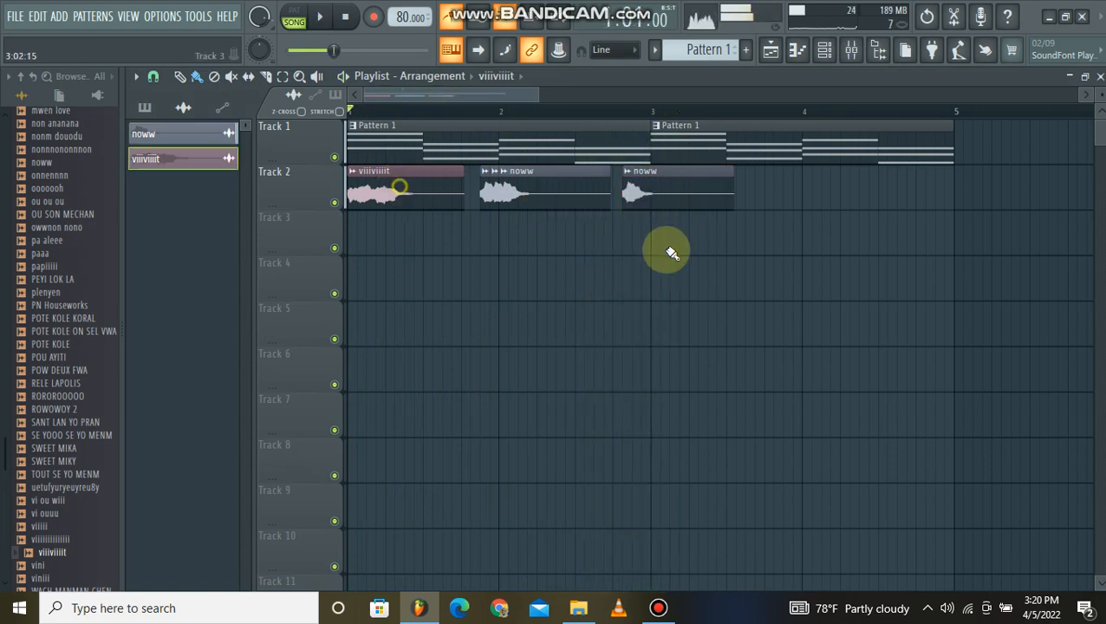
# Try a second viiiviiiit clip at bar 3 on Track 2, play the arrangement, and remove the clip.
pyautogui.click(667, 241)
pyautogui.moveTo(698, 222); pyautogui.dragTo(699, 172)
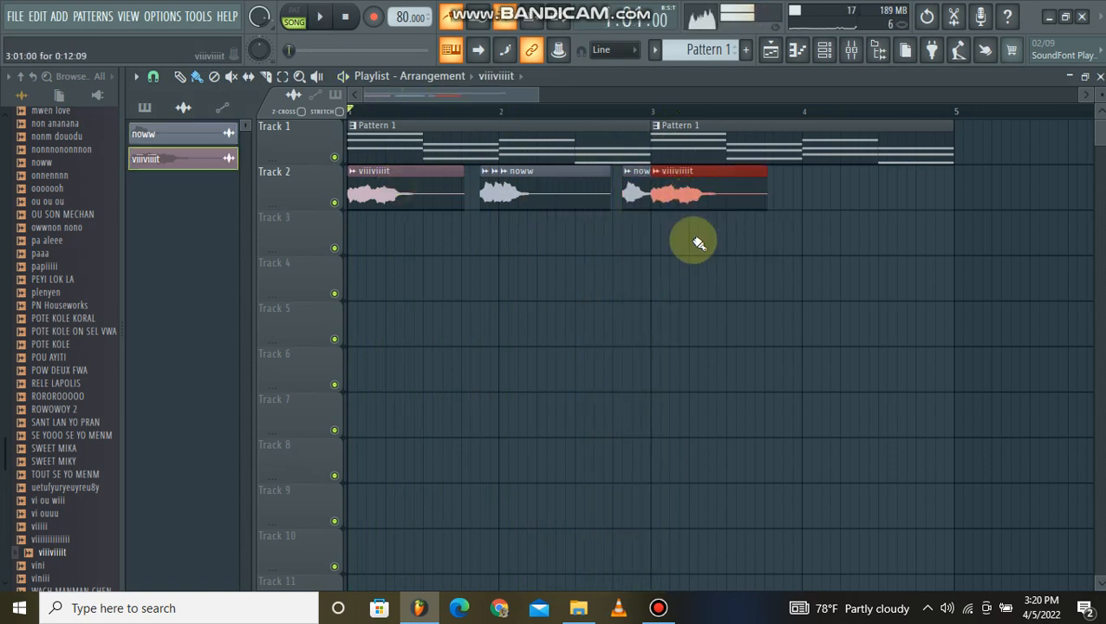
pyautogui.press('space')
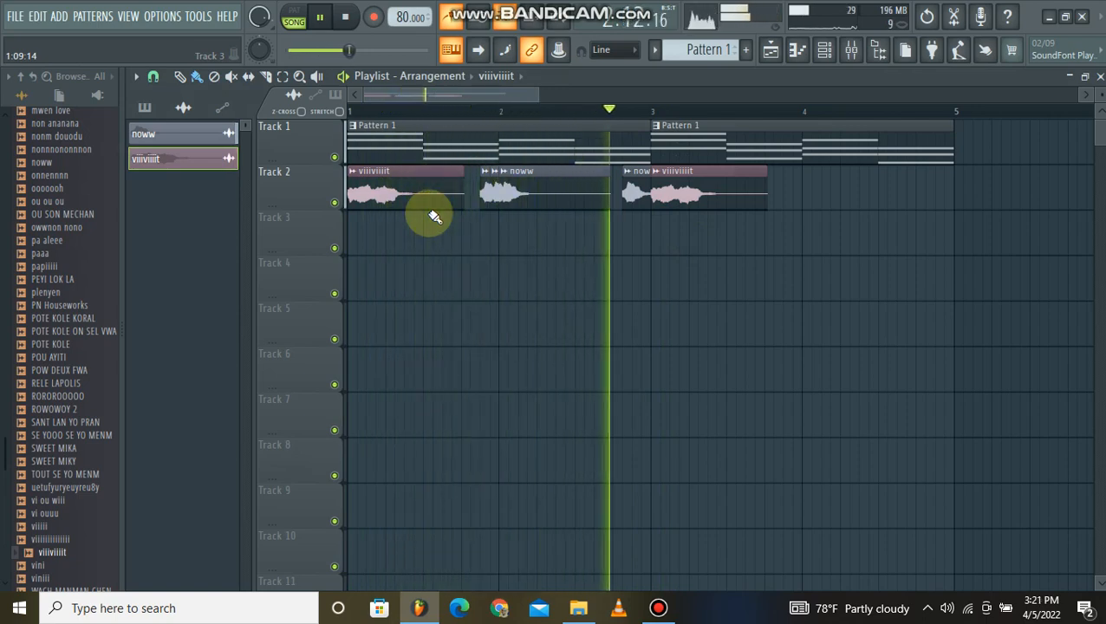
pyautogui.rightClick(702, 191)
pyautogui.press('space')
# Trim the last noww clip to end at bar 3 and duplicate the Track 2 vocal clips across bars 3 and 4.
pyautogui.moveTo(729, 198); pyautogui.dragTo(664, 195)
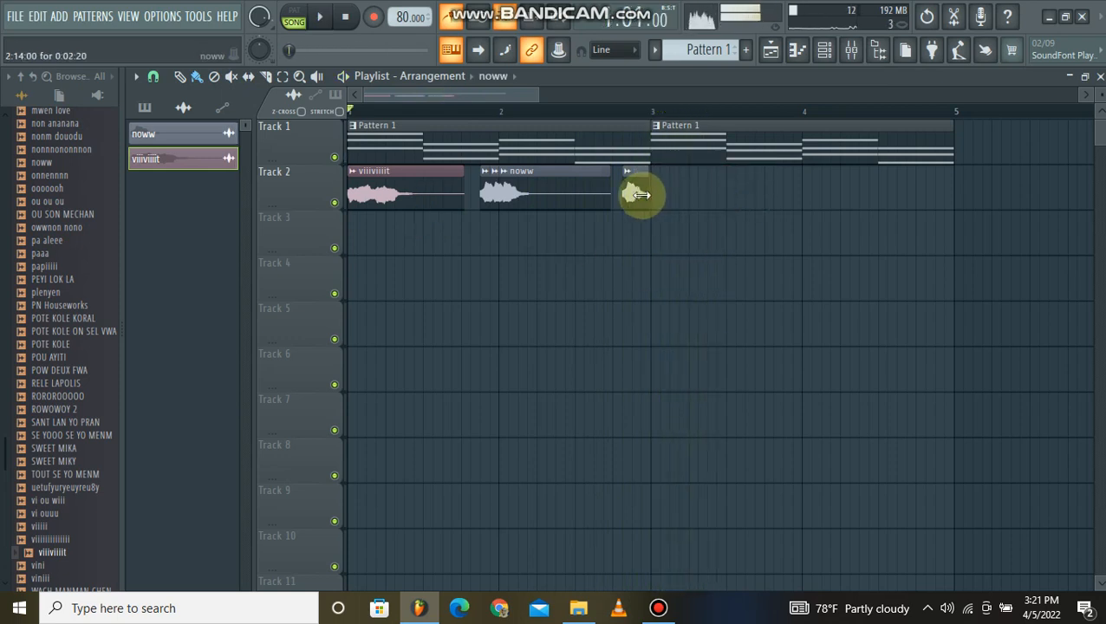
pyautogui.moveTo(648, 246); pyautogui.dragTo(673, 215)
pyautogui.keyDown('ctrl'); pyautogui.click(668, 293); pyautogui.keyUp('ctrl')
# Route the viiiviiiit sample to mixer track 5 and open the noww sample's channel settings.
pyautogui.doubleClick(365, 194)
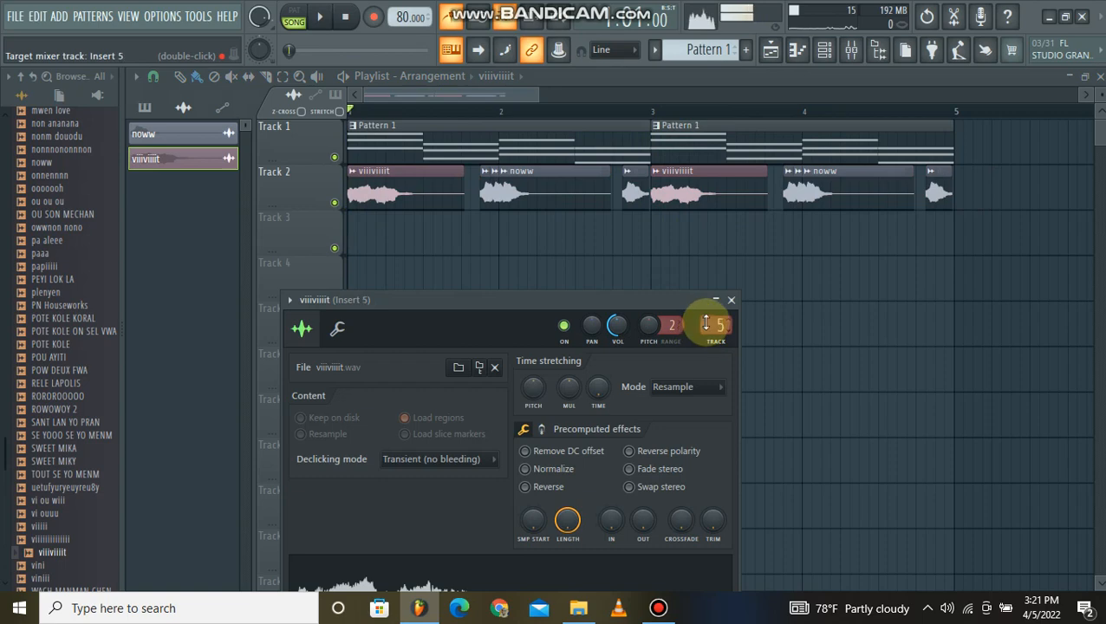
pyautogui.doubleClick(560, 195)
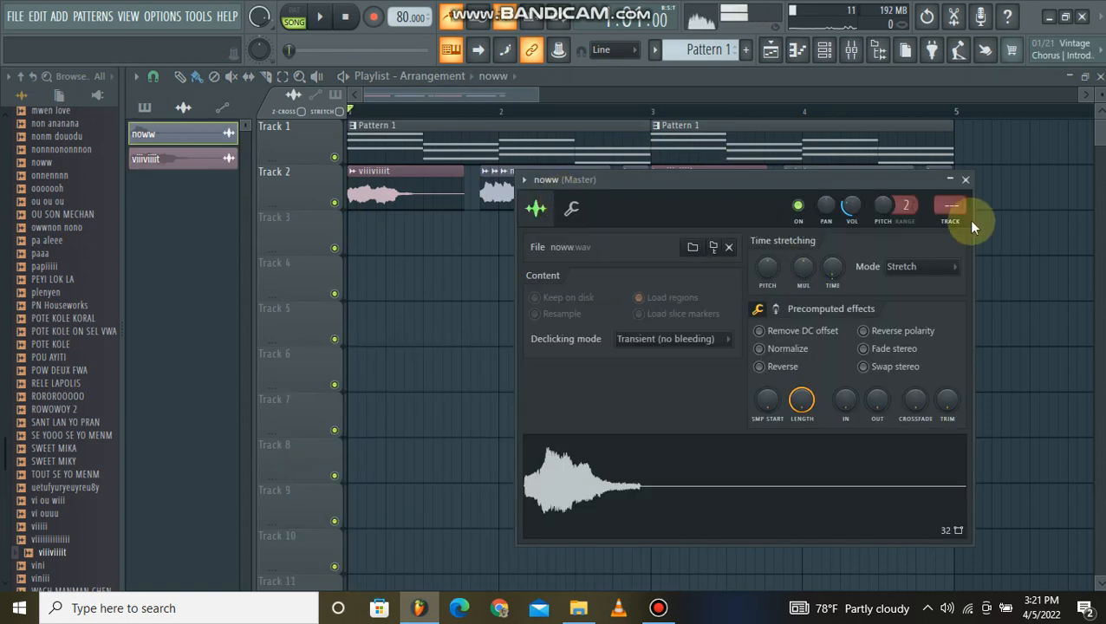
pyautogui.click(412, 310)
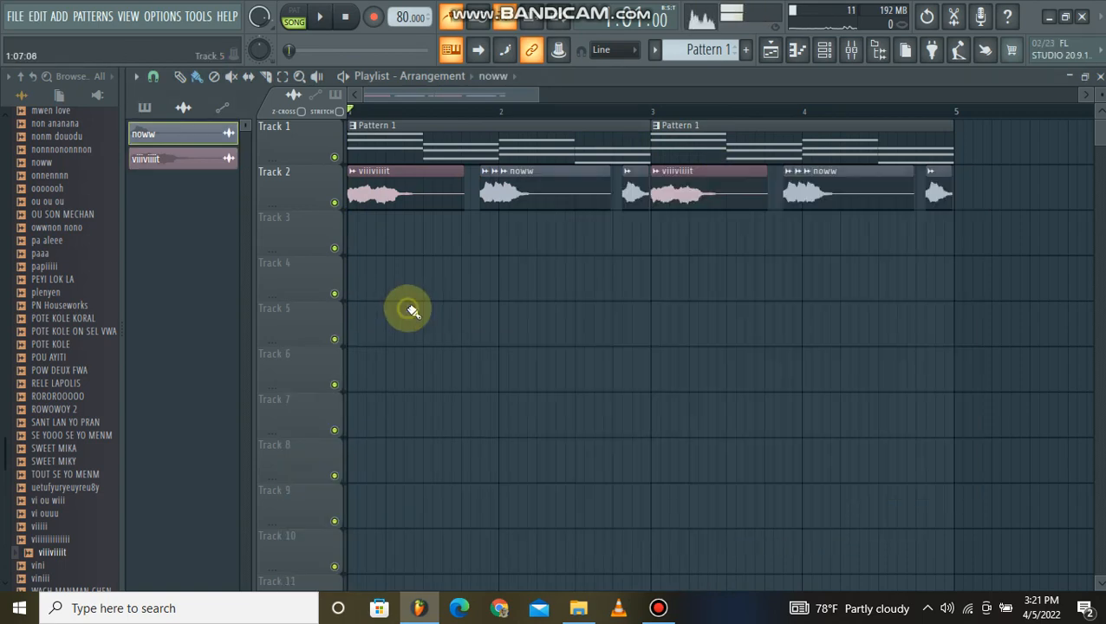
# Show the mixer, widen it to display more insert tracks, move it below the clips, and play the song.
pyautogui.click(855, 52)
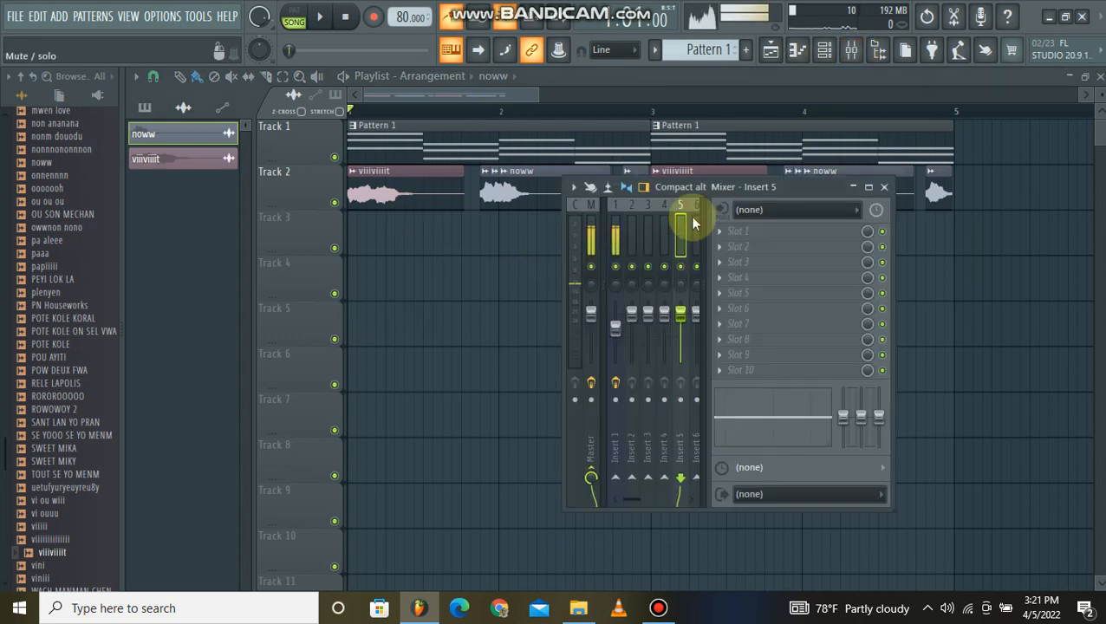
pyautogui.moveTo(563, 280); pyautogui.dragTo(400, 288)
pyautogui.moveTo(618, 187); pyautogui.dragTo(619, 249)
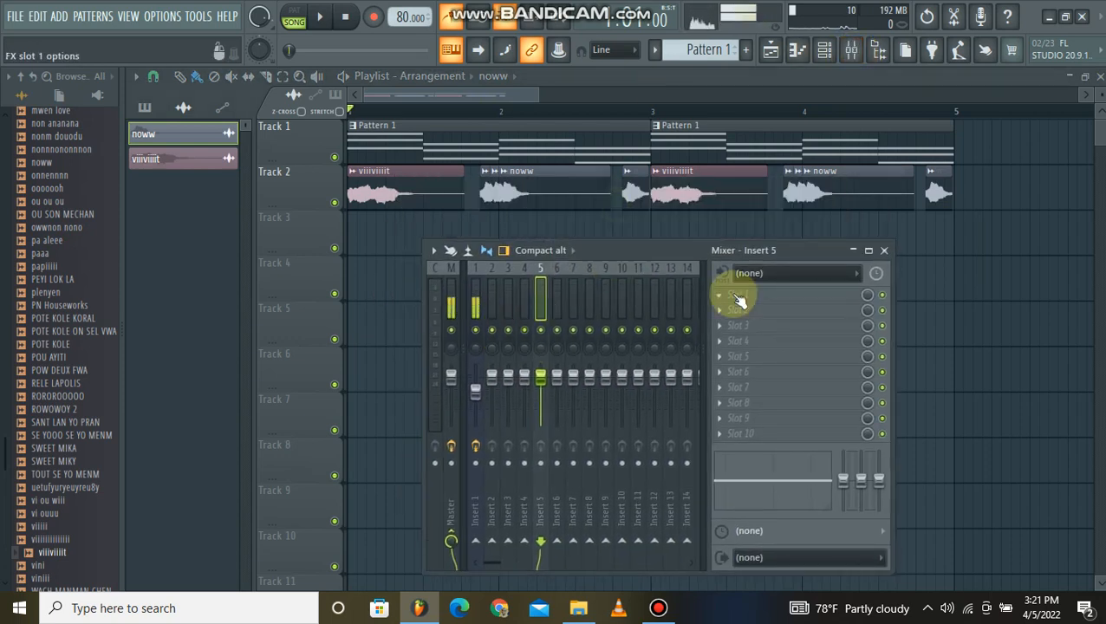
pyautogui.press('space')
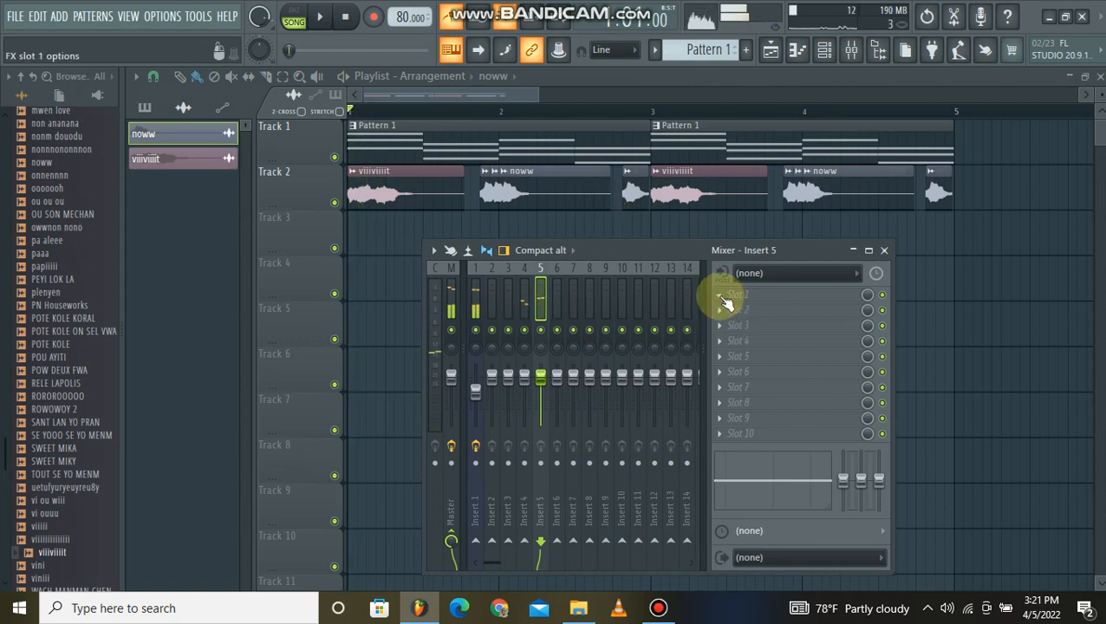
# Load Fruity Parametric EQ 2 in slot 1 of Insert 5 with the 20Hz + 18kHz cut preset.
pyautogui.click(721, 297)
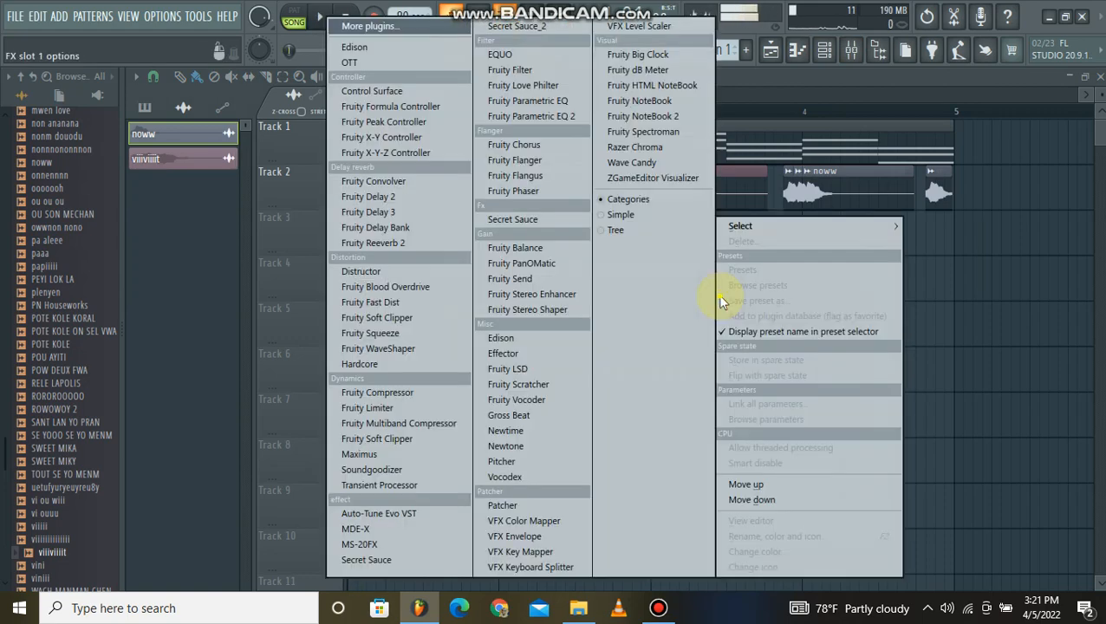
pyautogui.click(543, 115)
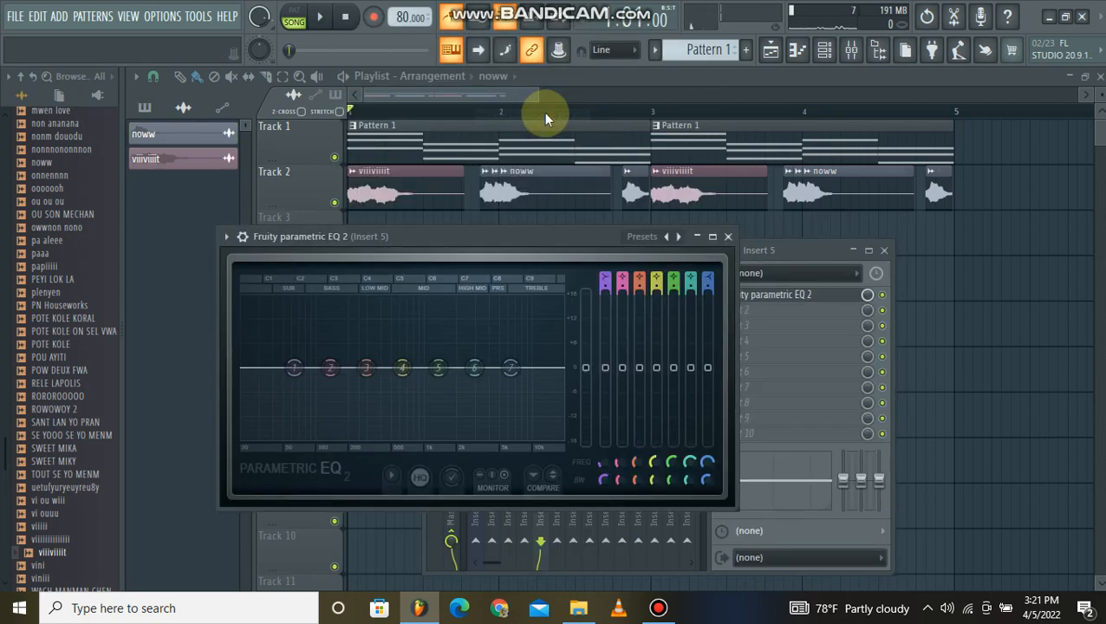
pyautogui.rightClick(668, 237)
pyautogui.click(700, 275)
pyautogui.press('space')
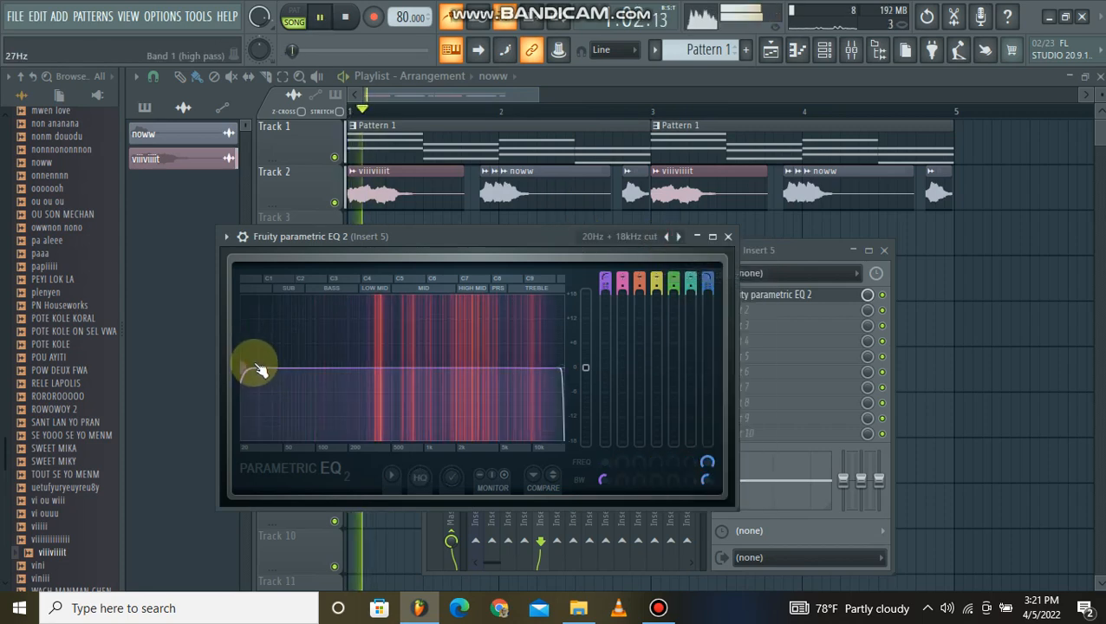
# Raise the EQ's low-cut frequency, lower its high-cut frequency, reduce its main level slightly, and close the EQ.
pyautogui.moveTo(256, 366); pyautogui.dragTo(368, 367)
pyautogui.press('space')
pyautogui.press('space')
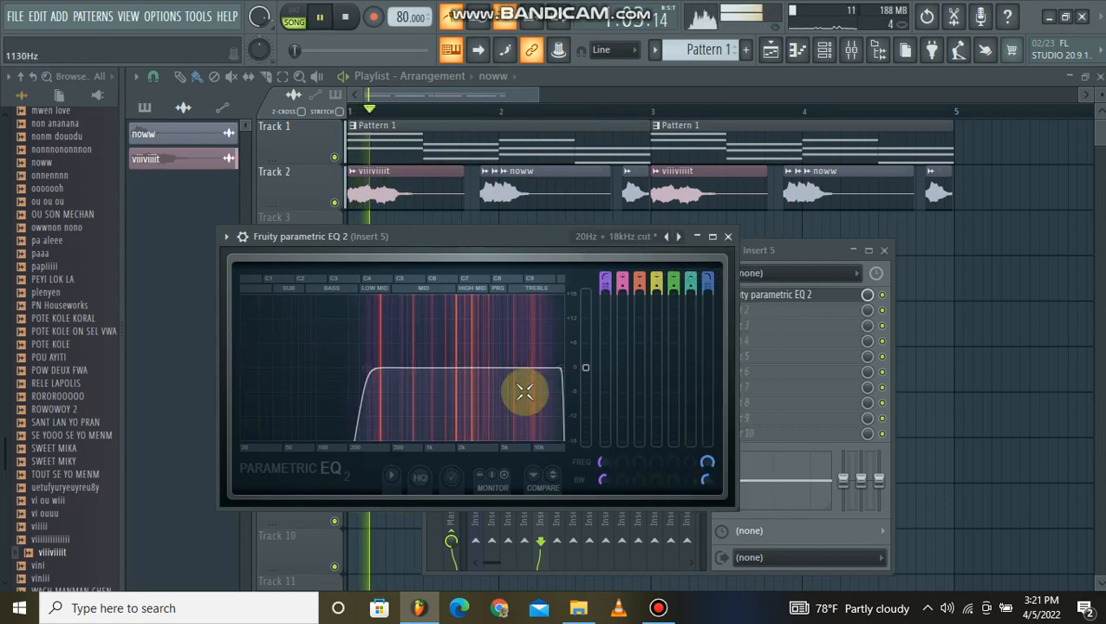
pyautogui.moveTo(560, 369); pyautogui.dragTo(545, 369)
pyautogui.press('space')
pyautogui.press('space')
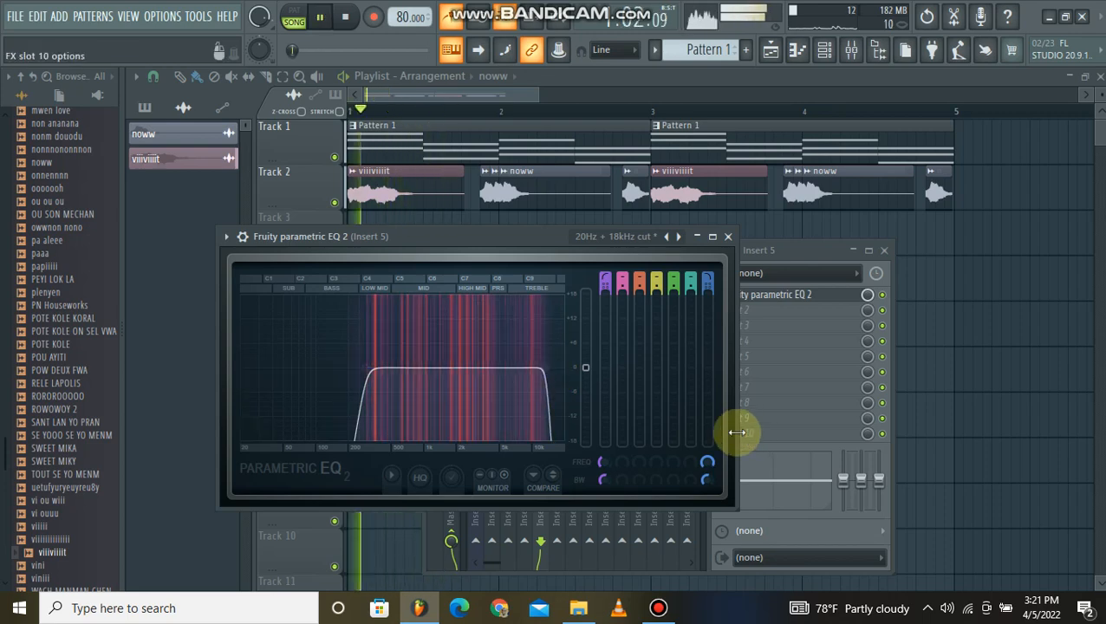
pyautogui.press('space')
pyautogui.press('space')
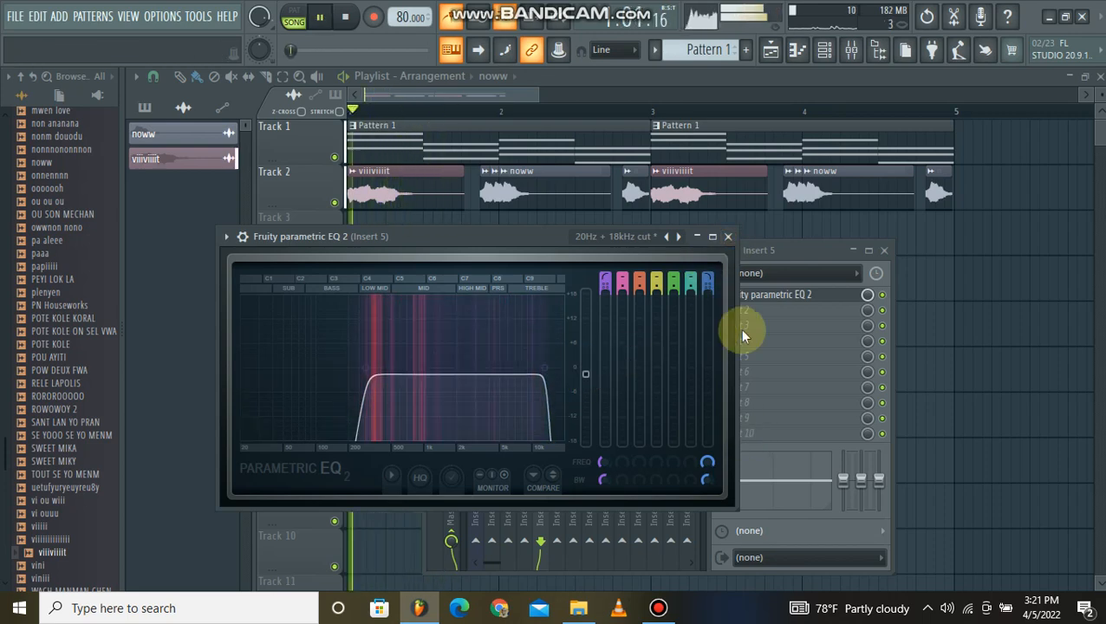
pyautogui.click(728, 237)
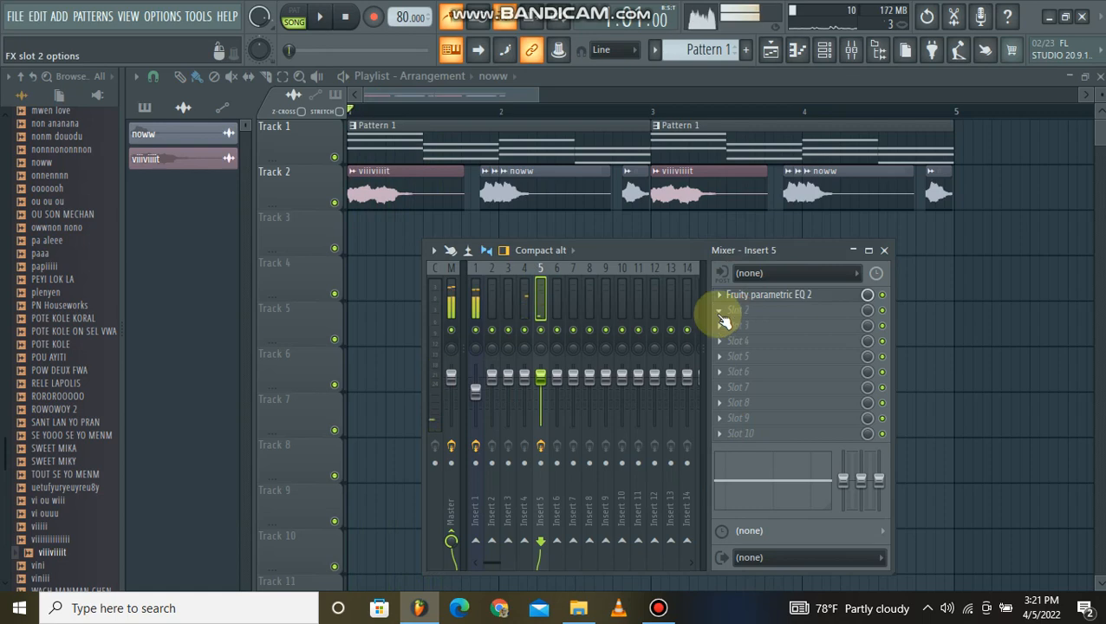
# Load Fruity Parametric EQ in slot 2 of Insert 5 and boost its 1500 and 5000 bands.
pyautogui.click(725, 312)
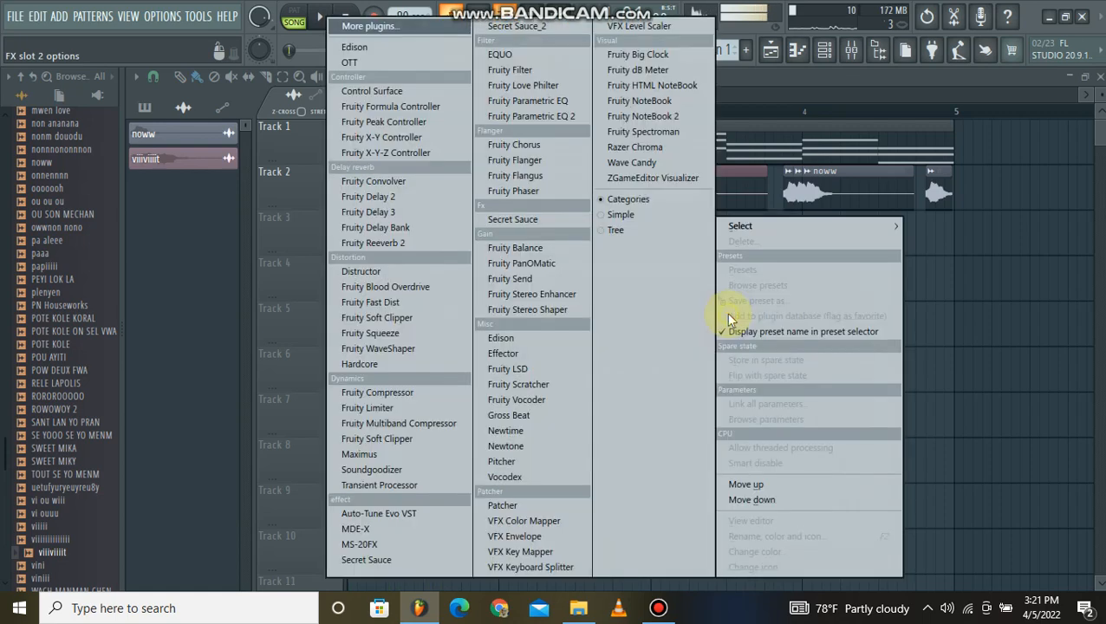
pyautogui.click(542, 103)
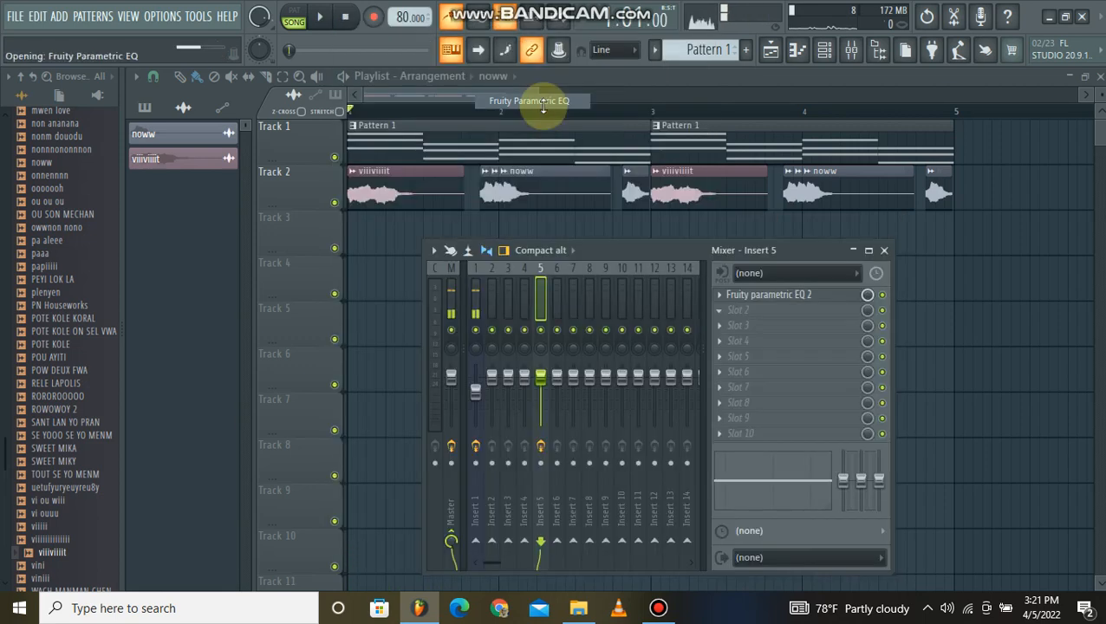
pyautogui.moveTo(392, 302)
pyautogui.mouseDown()
pyautogui.moveTo(393, 330)
pyautogui.moveTo(340, 323)
pyautogui.moveTo(340, 337)
pyautogui.mouseUp()
pyautogui.press('space')
pyautogui.moveTo(312, 340)
pyautogui.mouseDown()
pyautogui.moveTo(340, 321)
pyautogui.moveTo(401, 317)
pyautogui.moveTo(392, 323)
pyautogui.mouseUp()
# Play and stop the song to audition the new EQ settings, and close the Fruity Parametric EQ window.
pyautogui.press('space')
pyautogui.press('space')
pyautogui.press('space')
pyautogui.press('space')
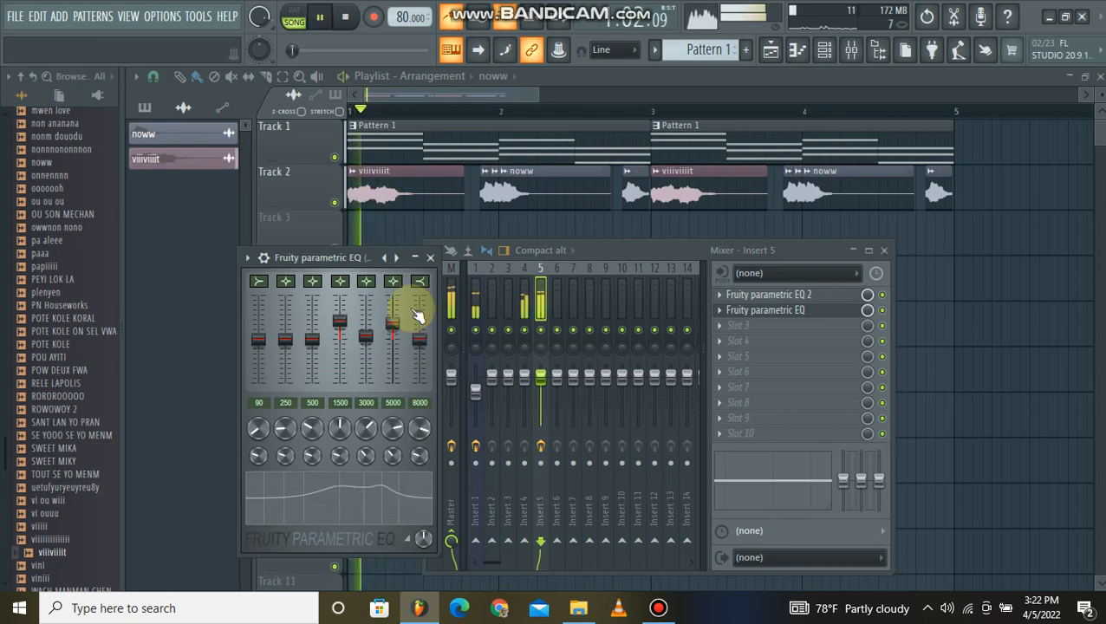
pyautogui.press('space')
pyautogui.click(428, 260)
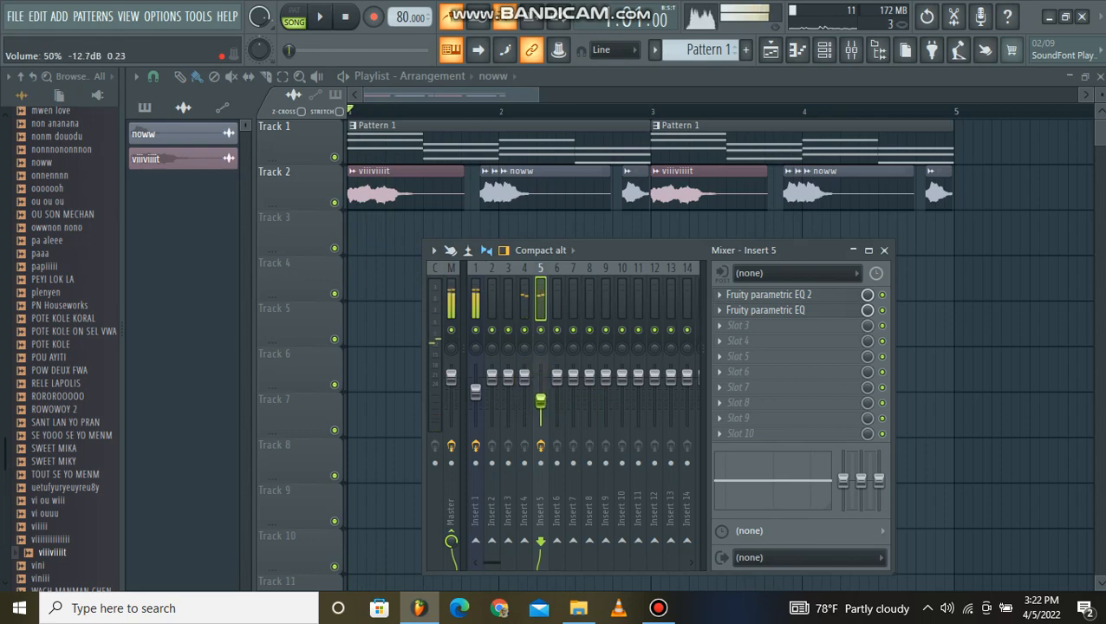
# Rename mixer track Insert 5 as fx and colour it Steel Blue (#355D9F).
pyautogui.rightClick(539, 305)
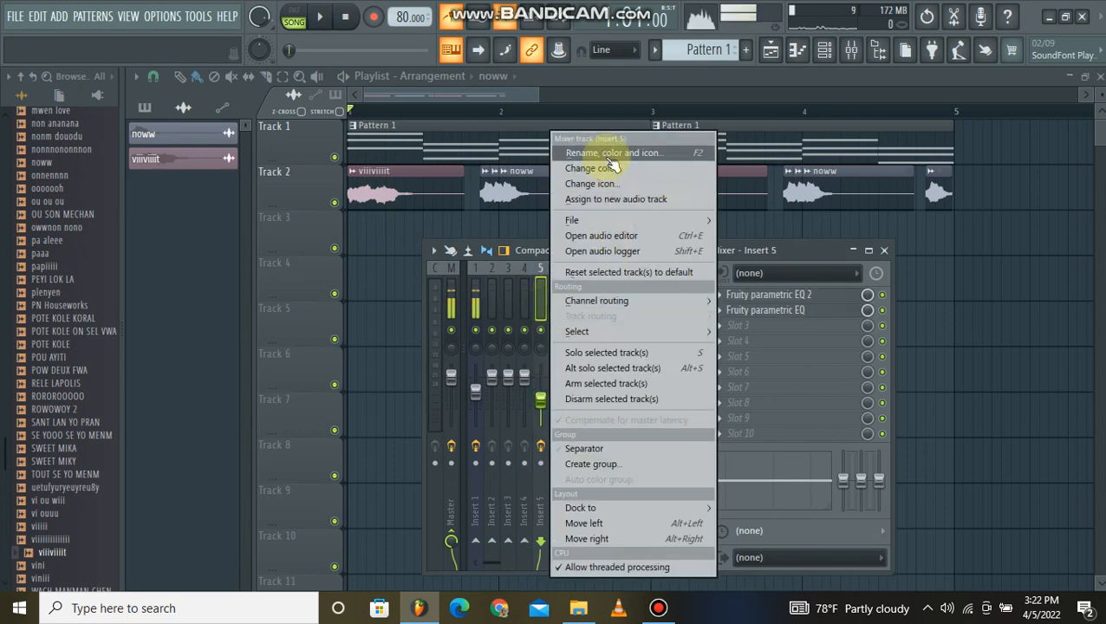
pyautogui.click(609, 155)
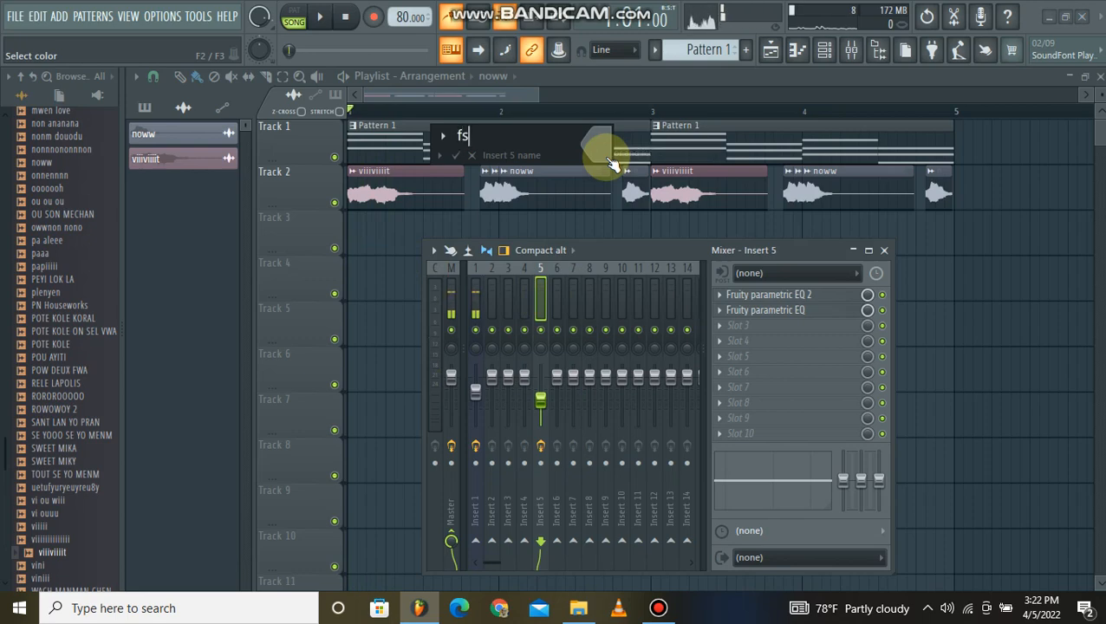
pyautogui.click(590, 147)
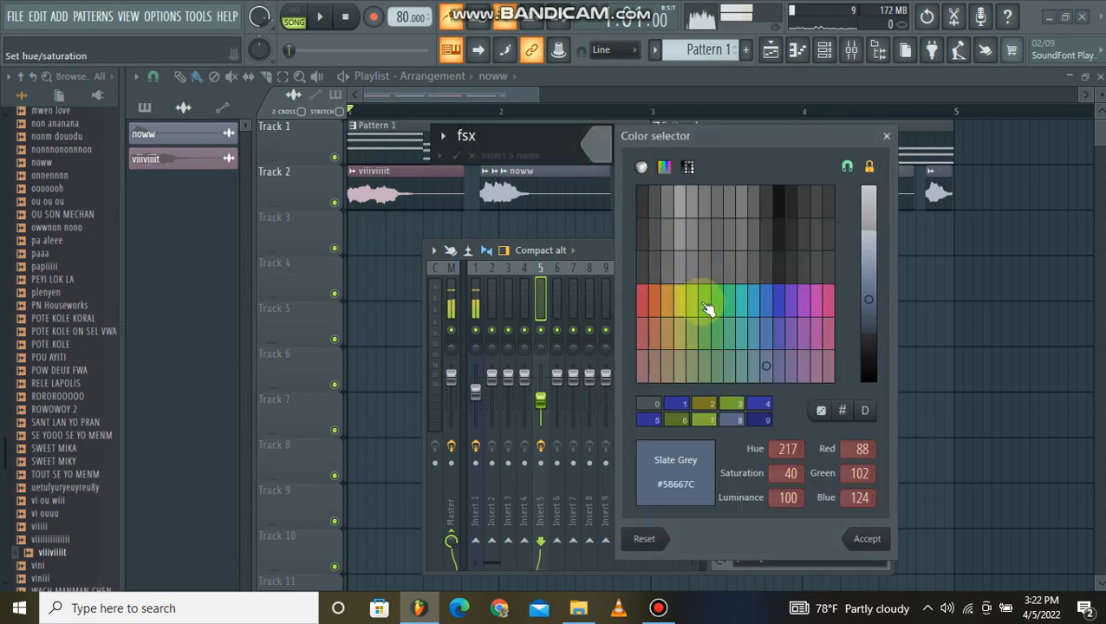
pyautogui.click(765, 308)
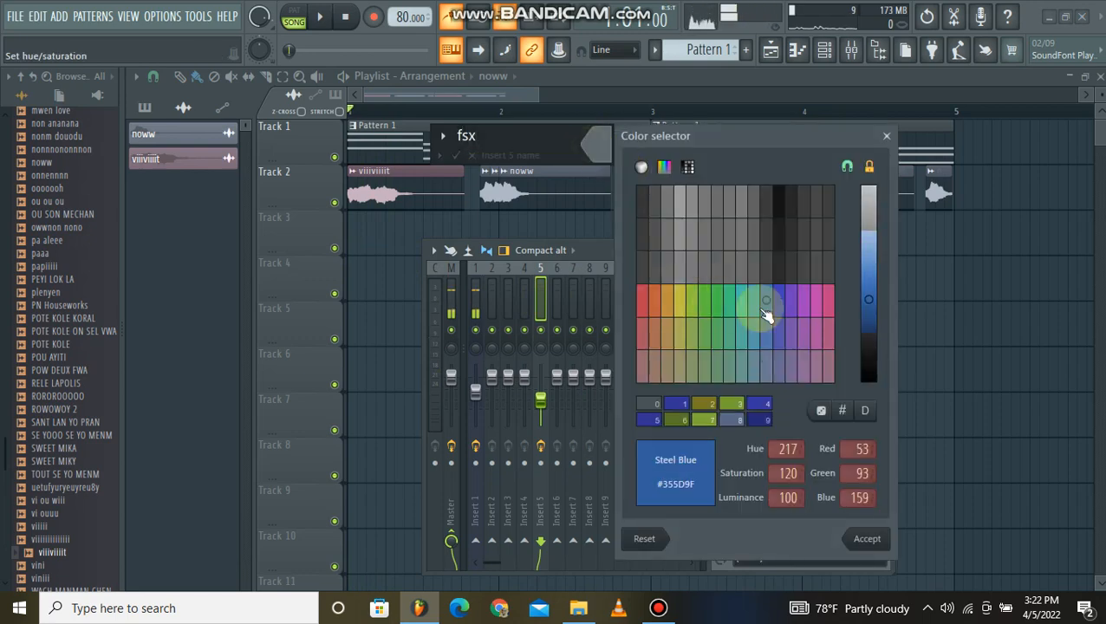
pyautogui.click(865, 538)
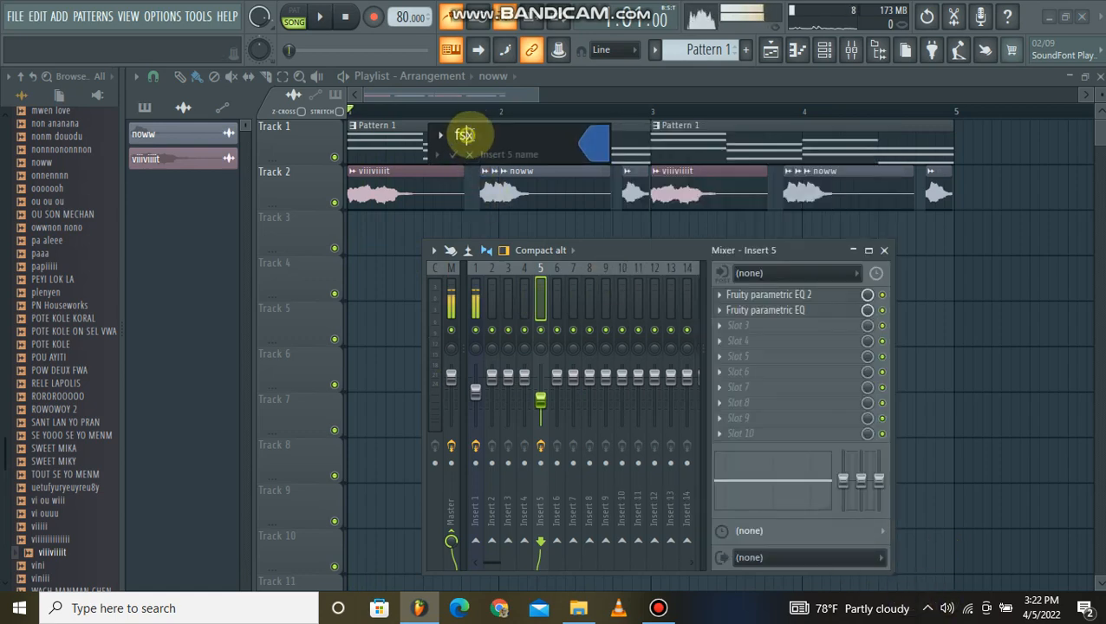
pyautogui.press('BackSpace')
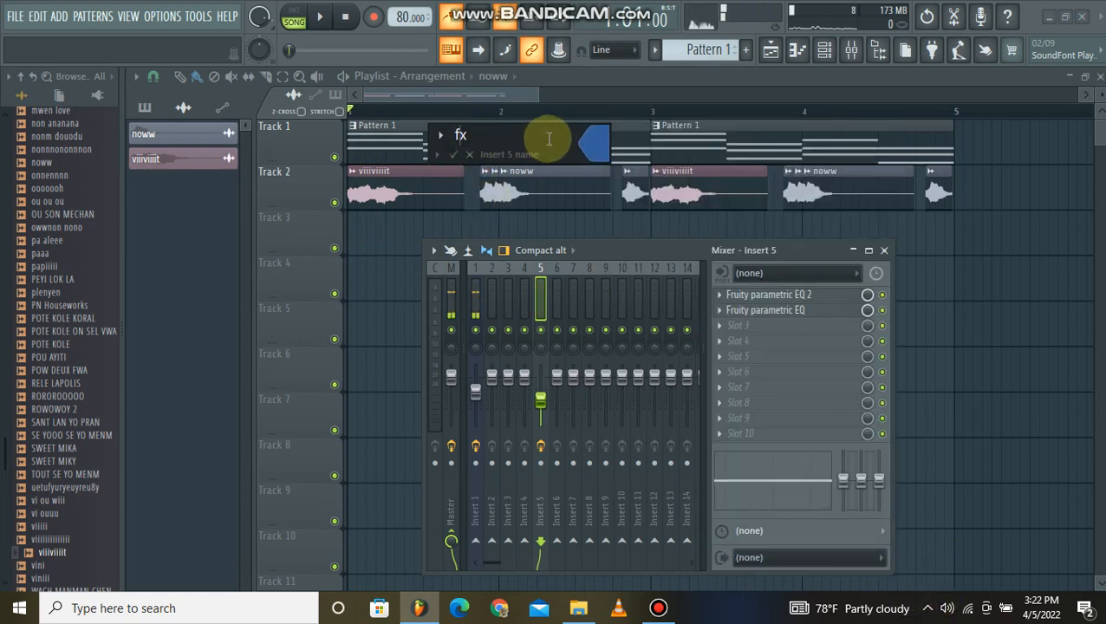
pyautogui.press('Return')
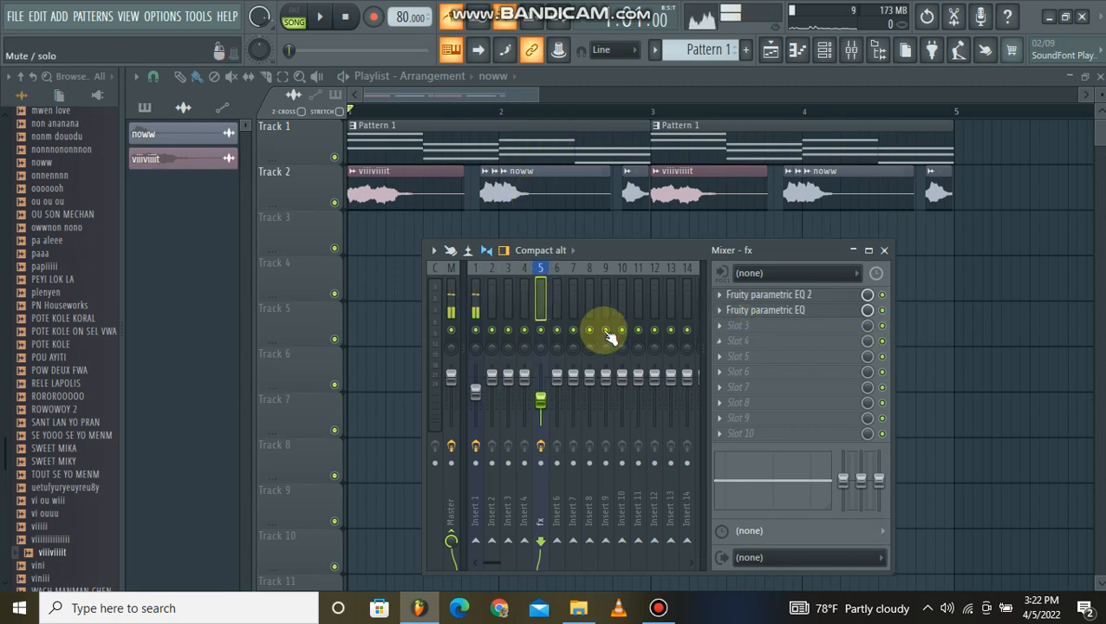
# Play the song briefly and load Fruity Reeverb 2 in slot 3 of the fx mixer track.
pyautogui.press('space')
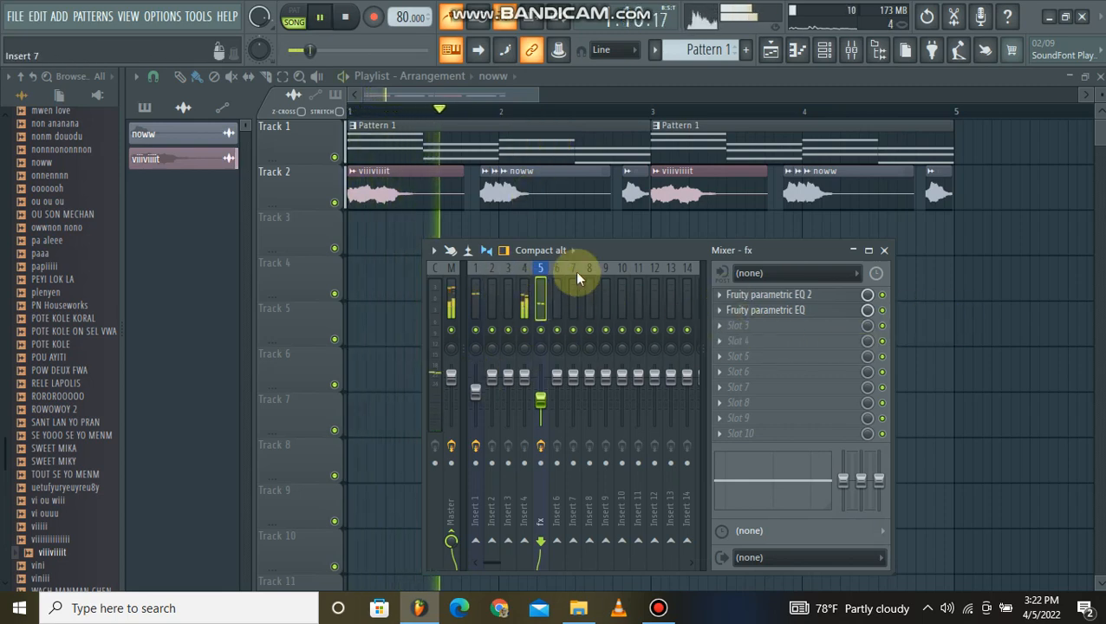
pyautogui.press('space')
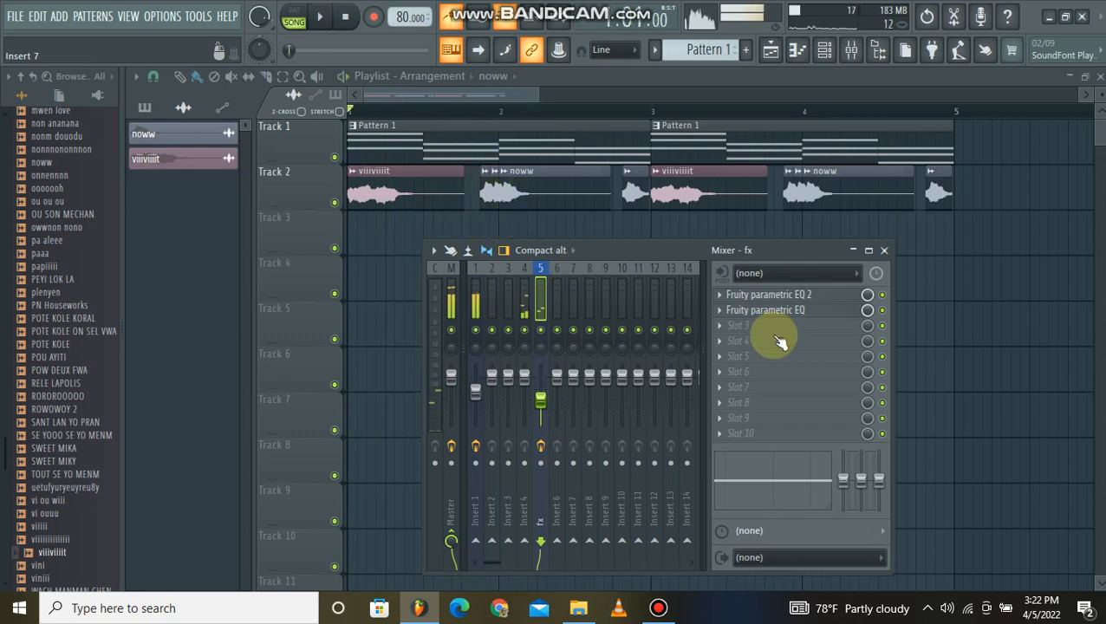
pyautogui.click(724, 336)
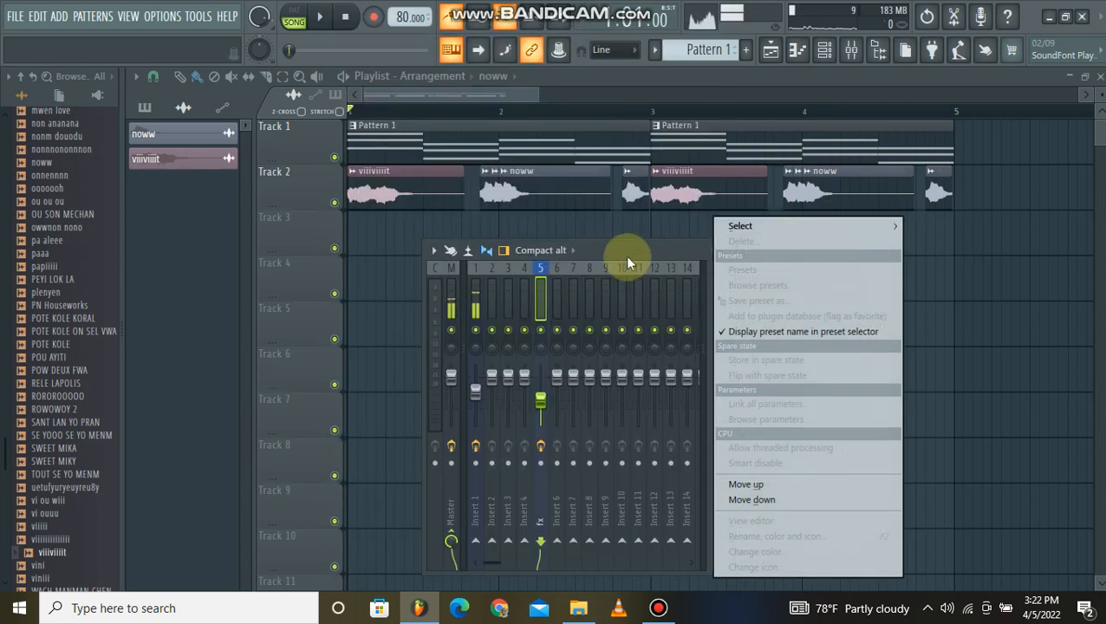
pyautogui.click(628, 258)
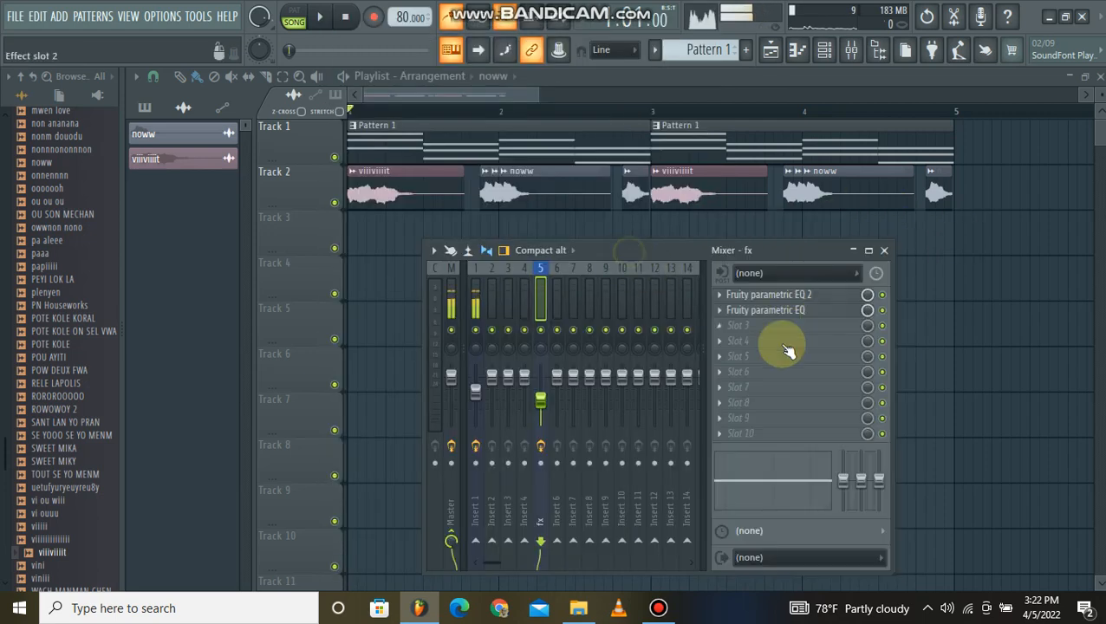
pyautogui.rightClick(718, 325)
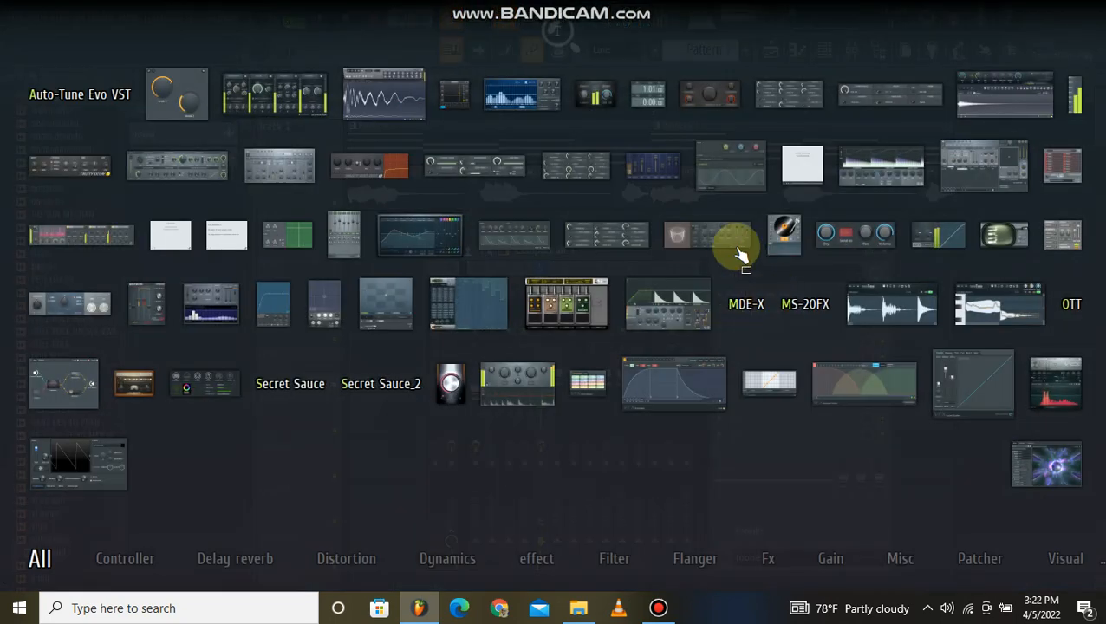
pyautogui.click(729, 242)
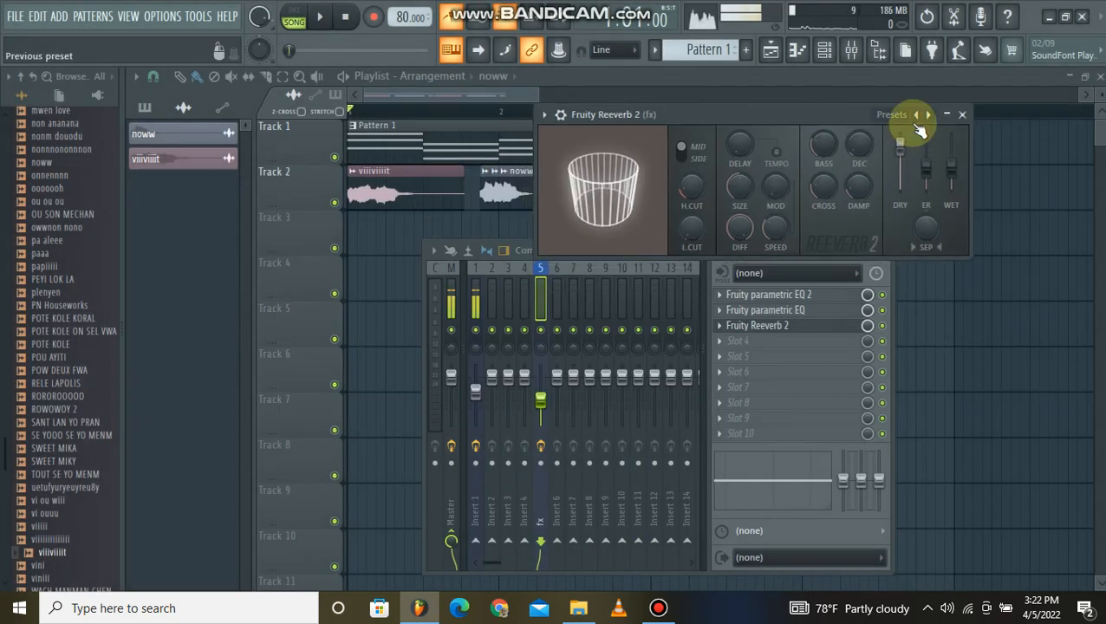
# Apply the Large Hall preset in Fruity Reeverb 2 with an increased room size, audition it, and close the reverb.
pyautogui.click(919, 113)
pyautogui.click(946, 177)
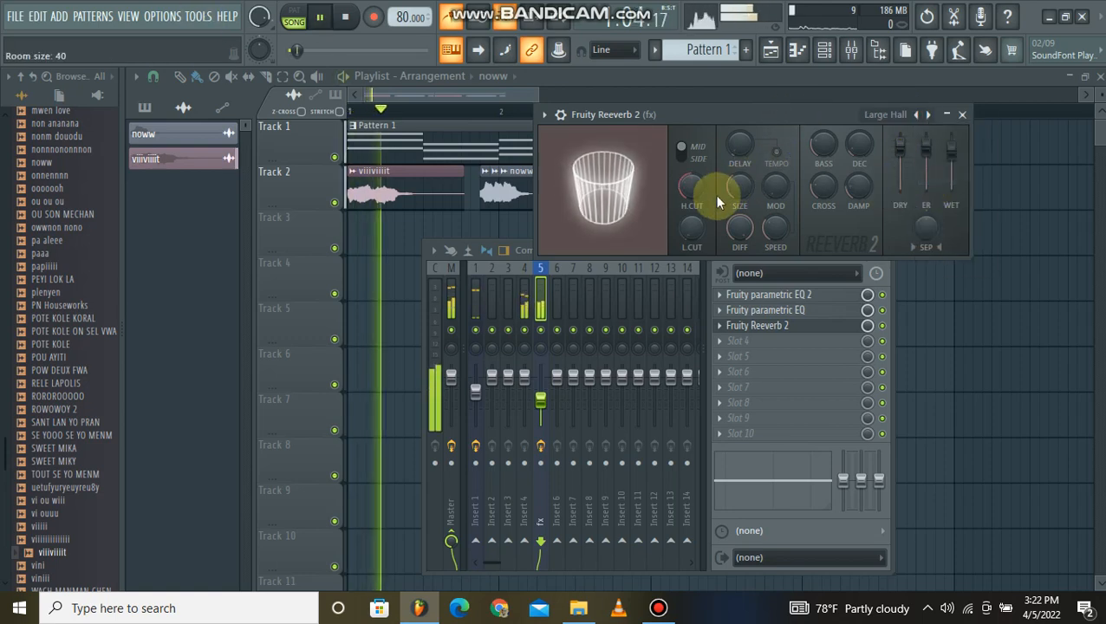
pyautogui.moveTo(735, 195); pyautogui.dragTo(733, 165)
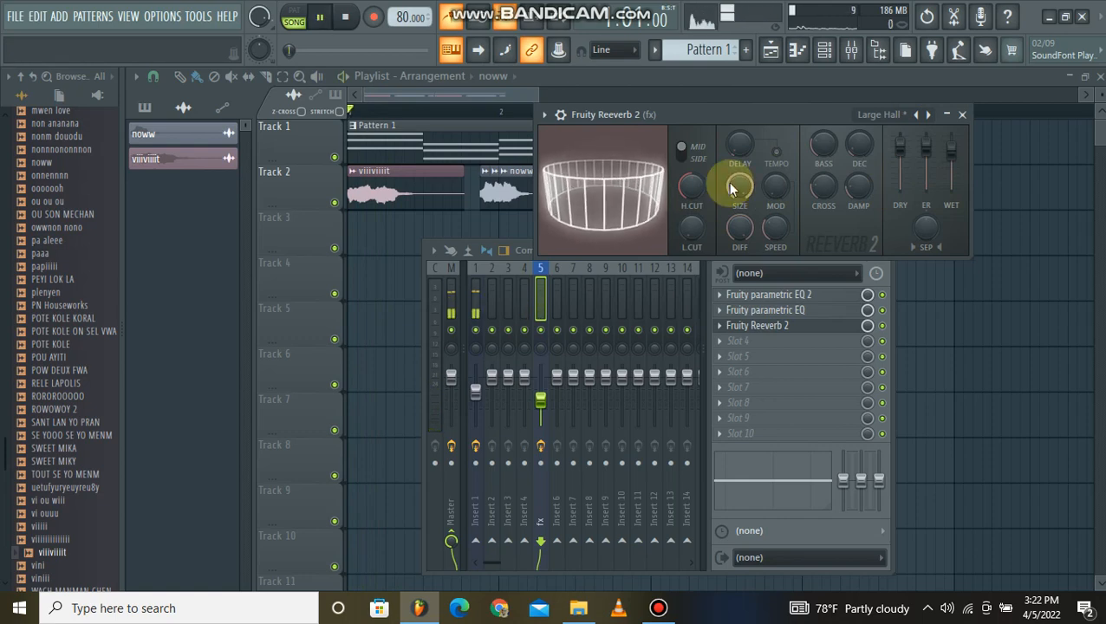
pyautogui.press('space')
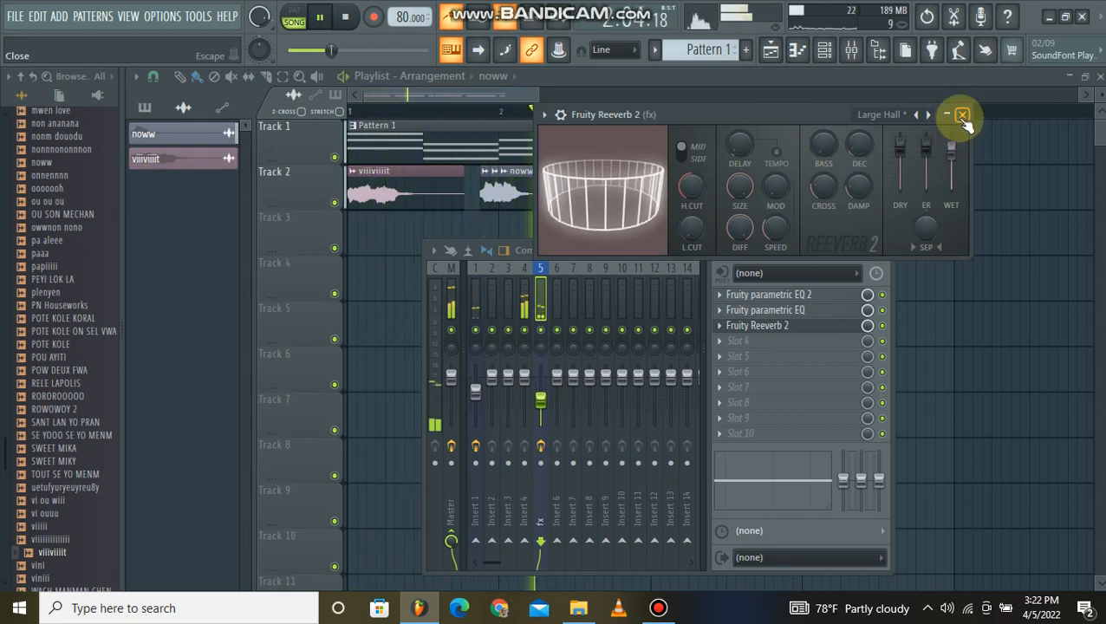
pyautogui.click(962, 114)
pyautogui.press('space')
# Load Fruity Delay 3 in slot 4 of the fx track, with a Ping pong delay model and a longer delay time.
pyautogui.click(724, 343)
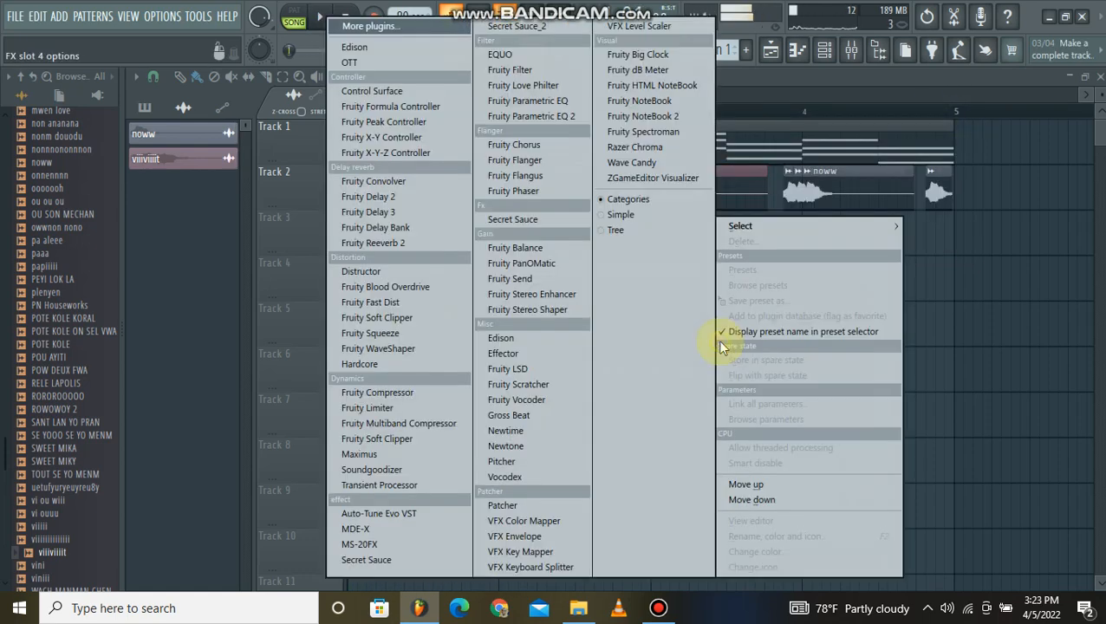
pyautogui.click(418, 213)
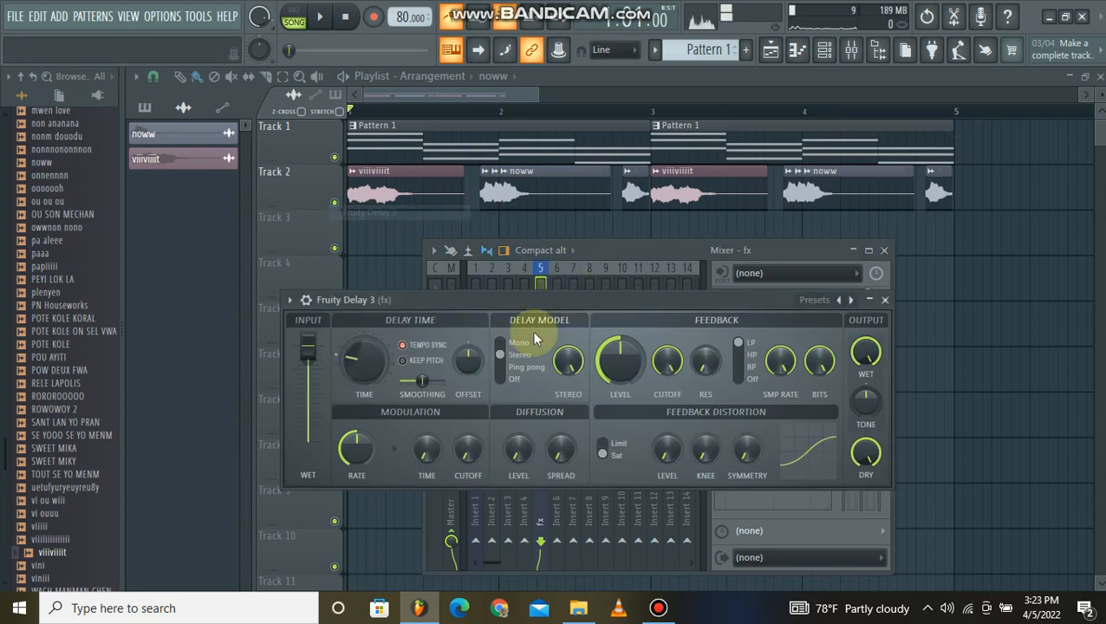
pyautogui.moveTo(558, 295); pyautogui.dragTo(606, 143)
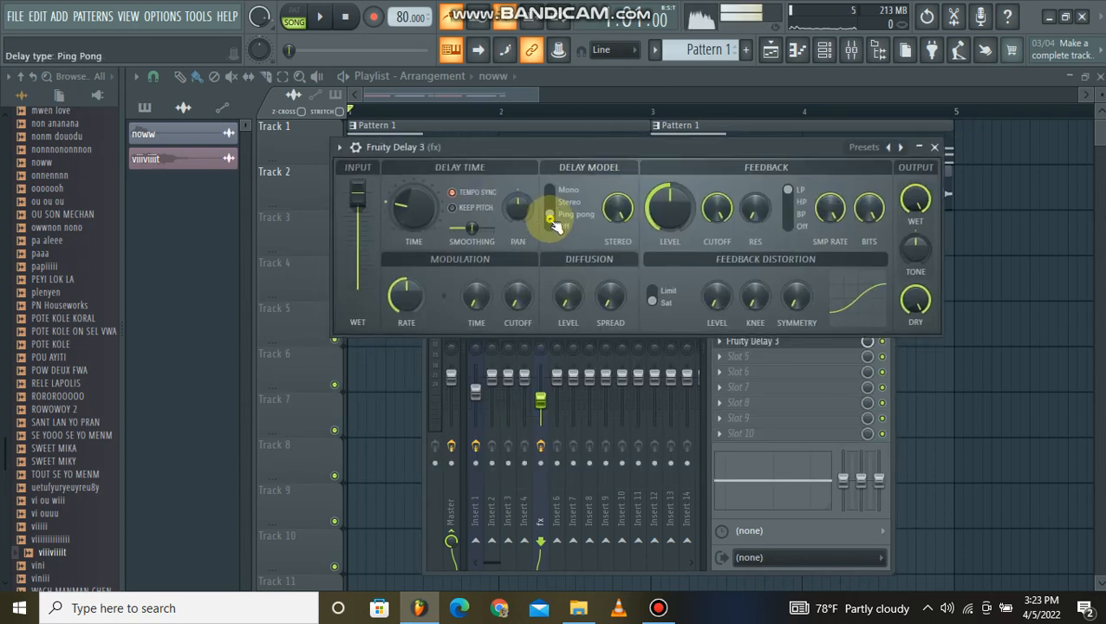
pyautogui.moveTo(415, 206); pyautogui.dragTo(414, 198)
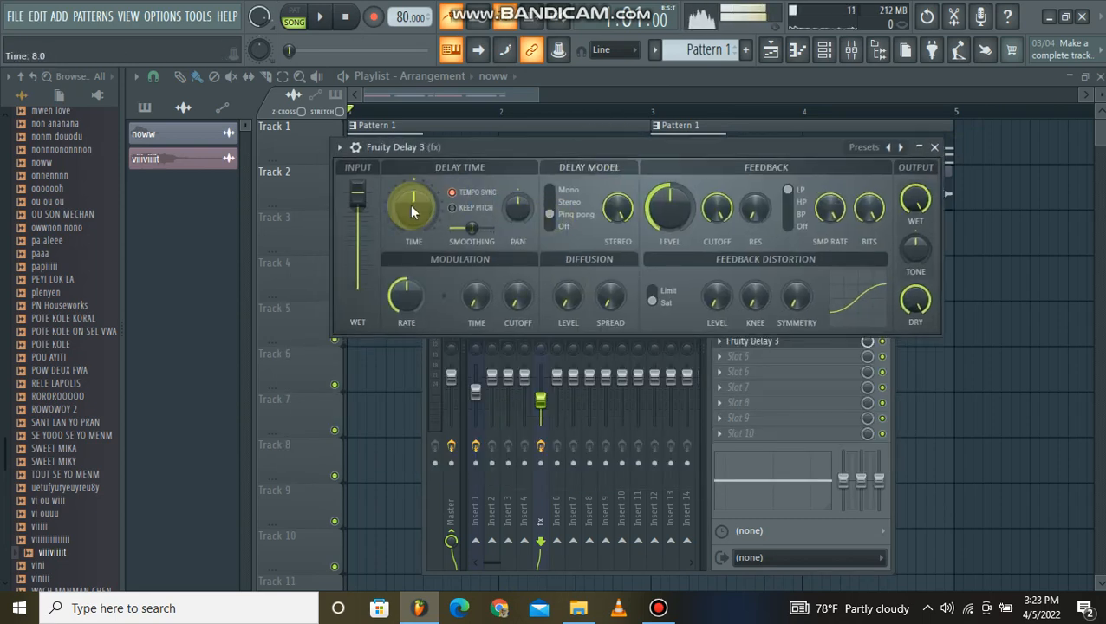
pyautogui.click(936, 147)
# Lower the mix level of the Fruity Delay 3 slot, close the delay window, and play the song to audition the result.
pyautogui.click(867, 343)
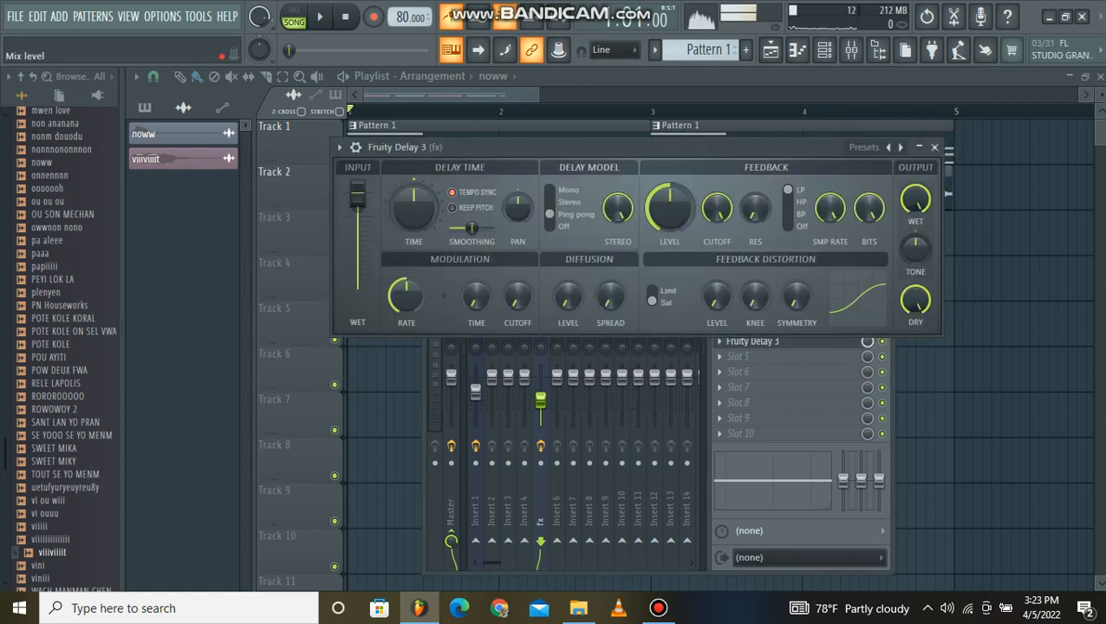
pyautogui.moveTo(867, 340); pyautogui.dragTo(867, 355)
pyautogui.press('space')
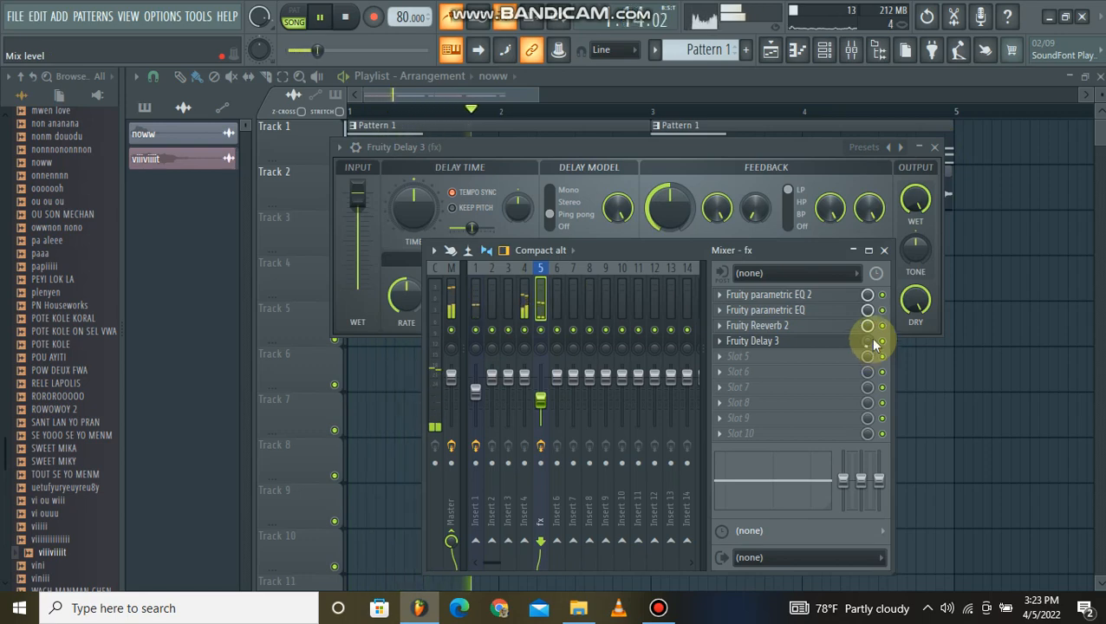
pyautogui.moveTo(867, 340); pyautogui.dragTo(873, 345)
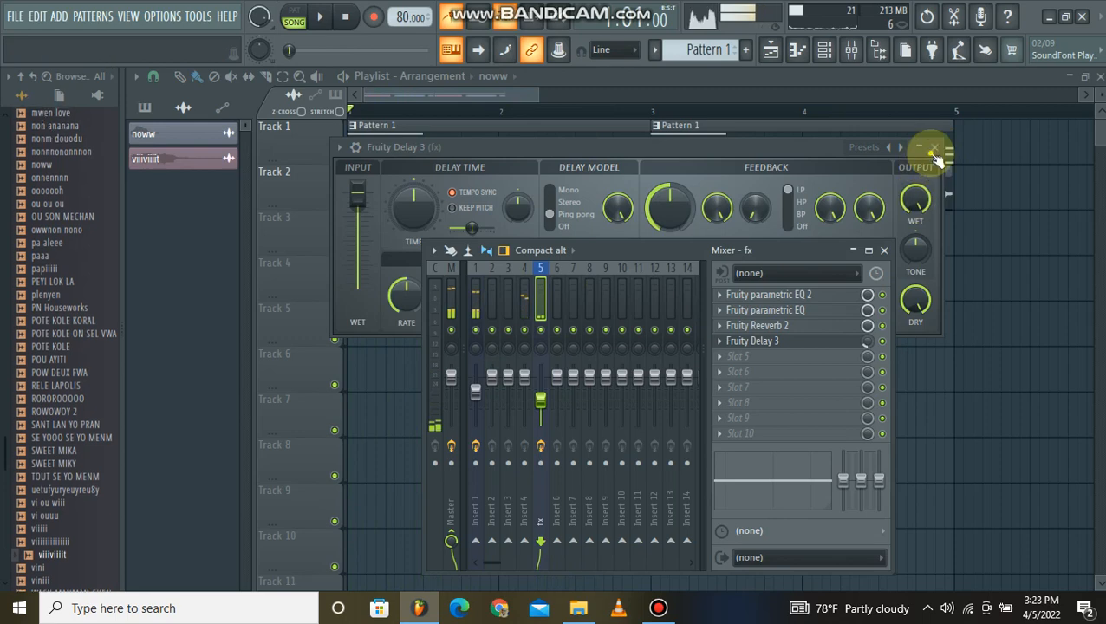
pyautogui.click(934, 146)
pyautogui.press('space')
pyautogui.press('space')
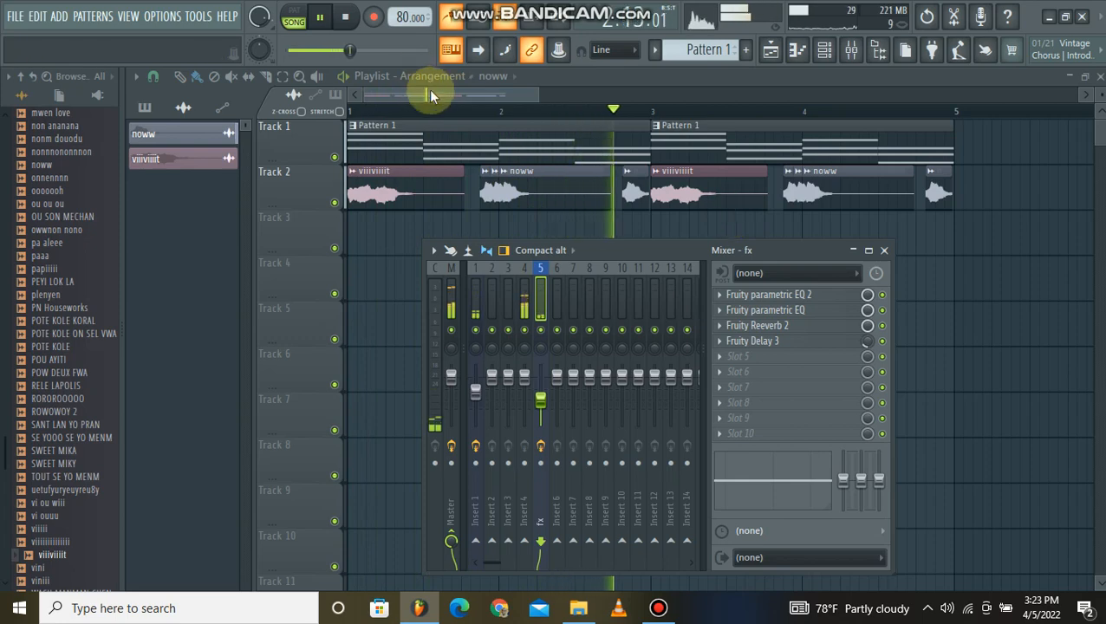
pyautogui.press('space')
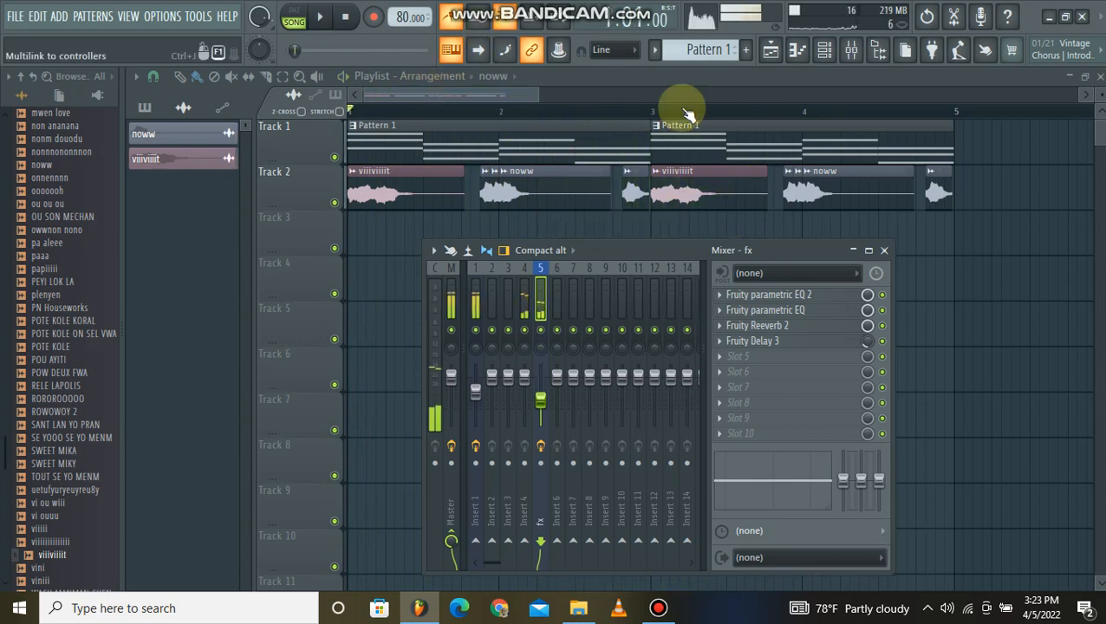
pyautogui.click(719, 357)
pyautogui.moveTo(736, 225)
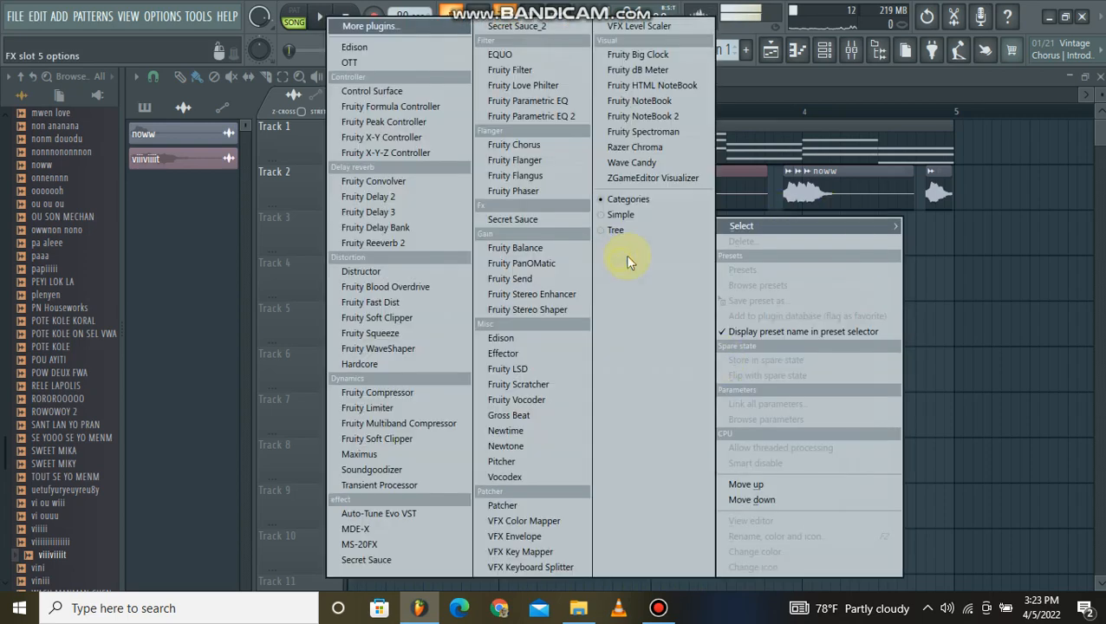
pyautogui.click(1071, 285)
pyautogui.click(854, 52)
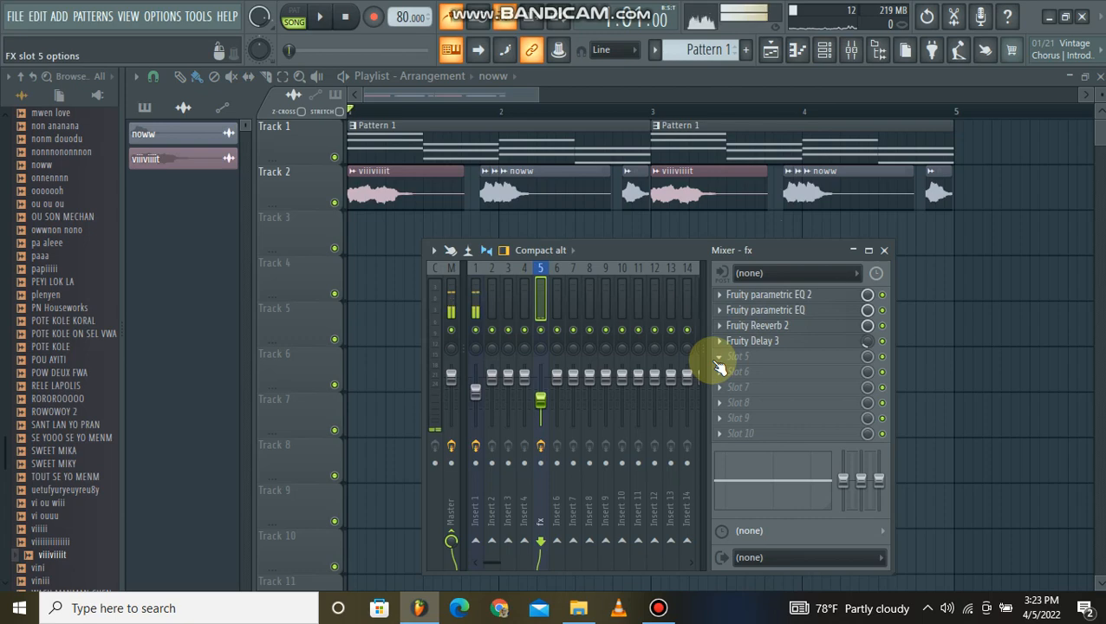
pyautogui.click(658, 608)
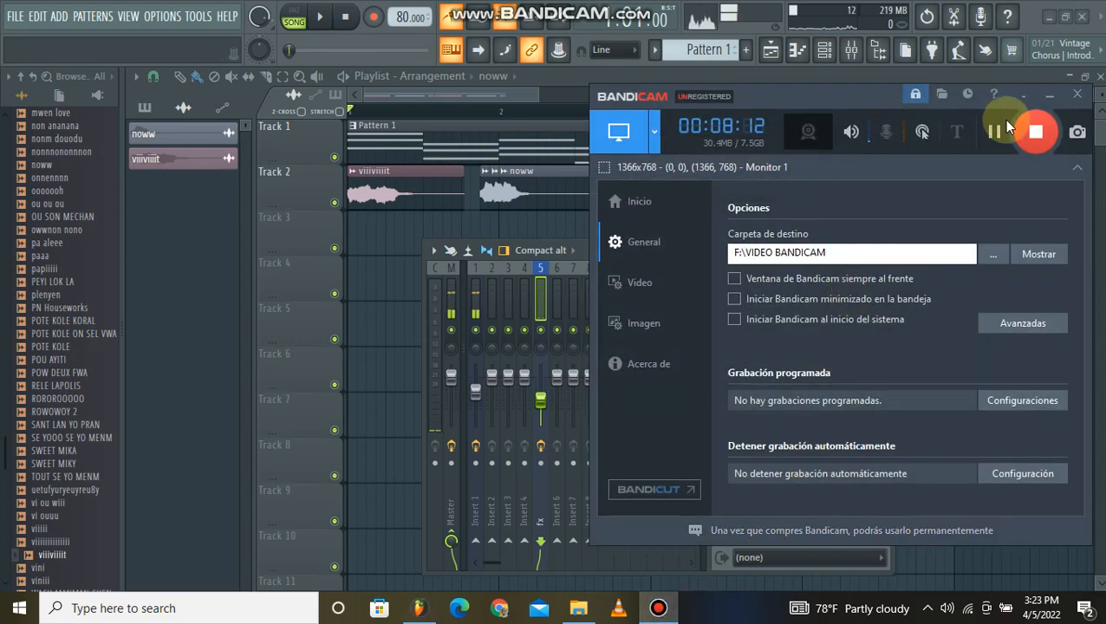
pyautogui.click(1050, 95)
# Load Fruity Stereo Shaper in slot 5 of the fx track, move its window over the mixer's effect slots, and start song playback.
pyautogui.click(725, 359)
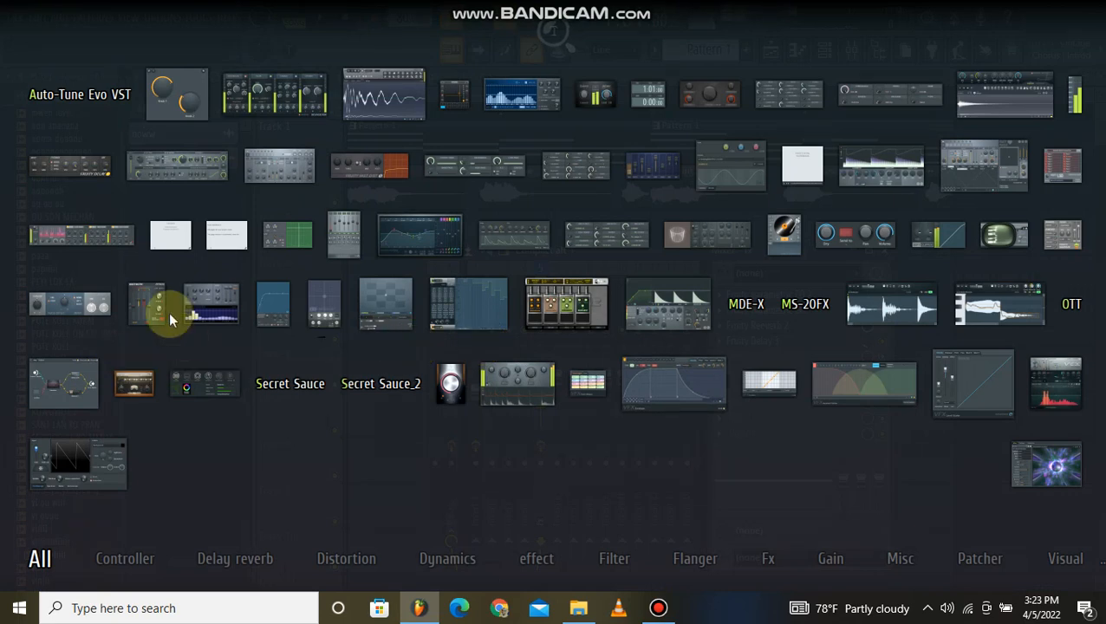
pyautogui.click(151, 312)
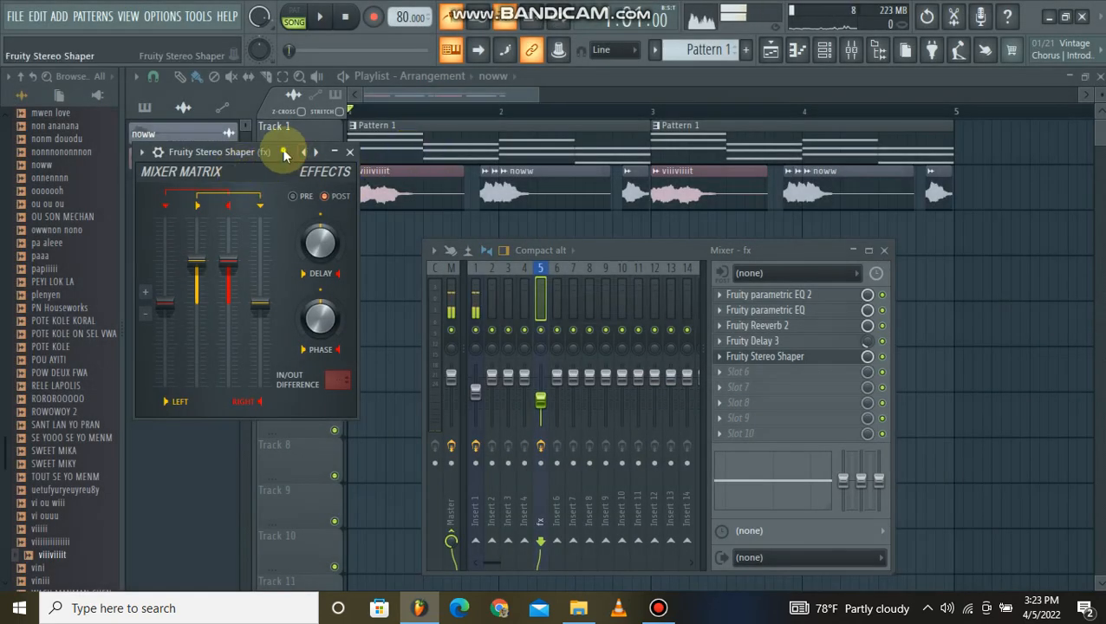
pyautogui.moveTo(284, 154); pyautogui.dragTo(822, 143)
pyautogui.click(320, 18)
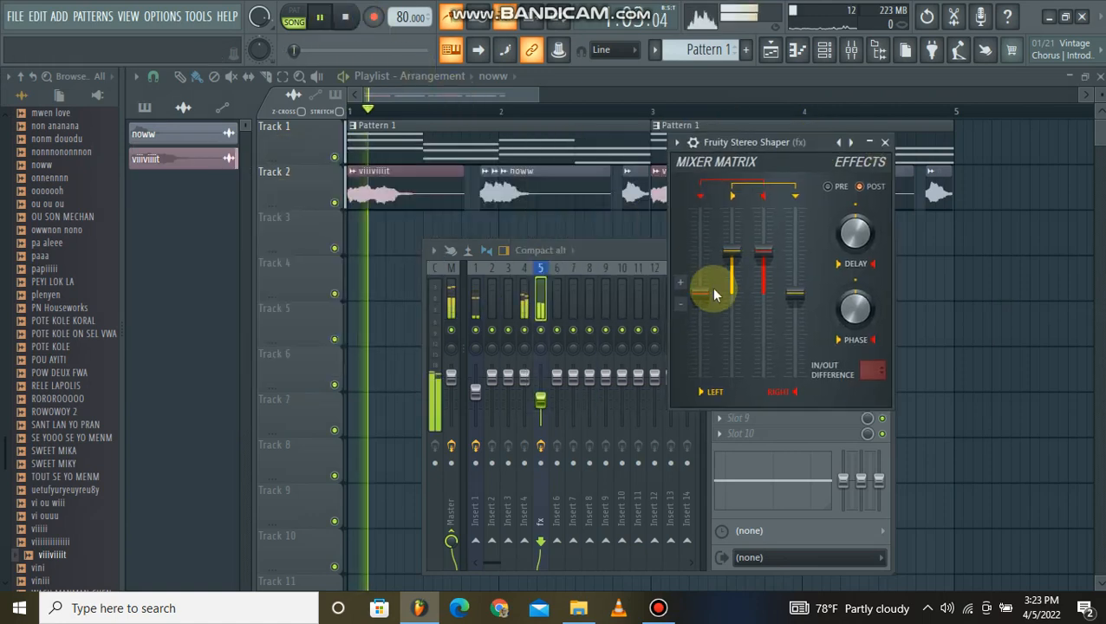
# Invert the left channel and raise both cross-channel levels in Fruity Stereo Shaper, with left-to-right inverted, close it, stop playback, and raise the fx track's volume.
pyautogui.moveTo(701, 294)
pyautogui.mouseDown()
pyautogui.moveTo(700, 251)
pyautogui.moveTo(732, 278)
pyautogui.moveTo(732, 321)
pyautogui.mouseUp()
pyautogui.moveTo(795, 295); pyautogui.dragTo(793, 325)
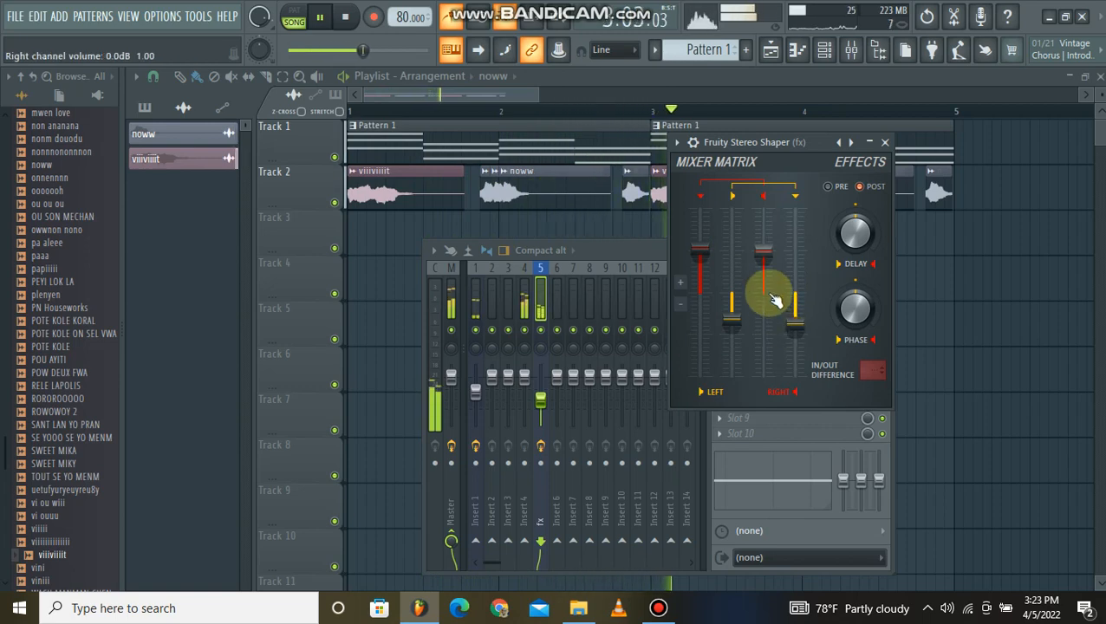
pyautogui.click(884, 142)
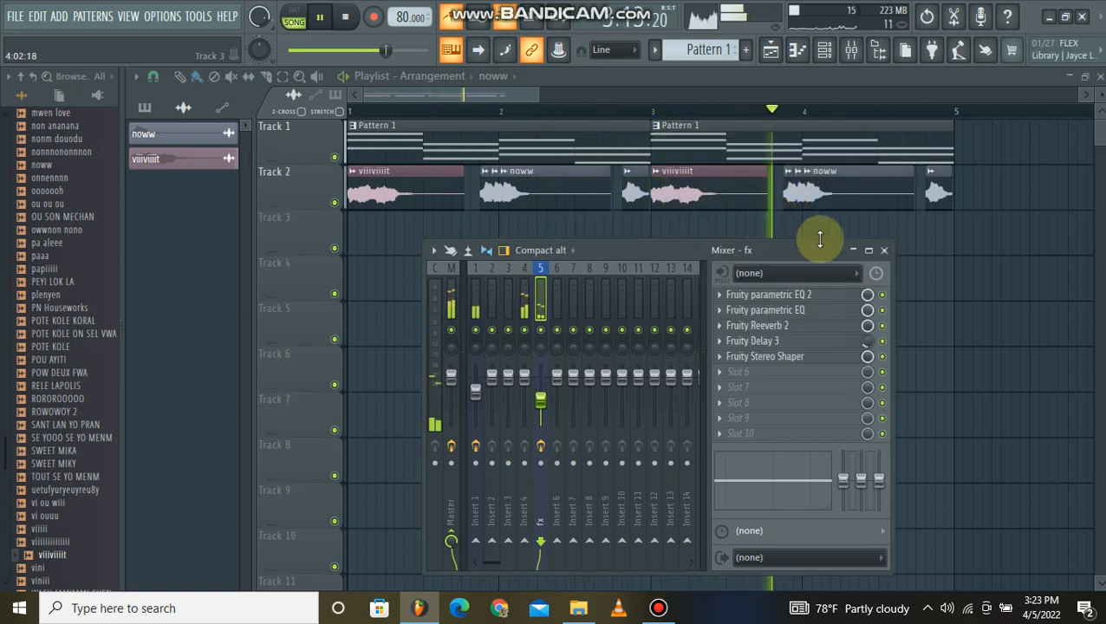
pyautogui.press('space')
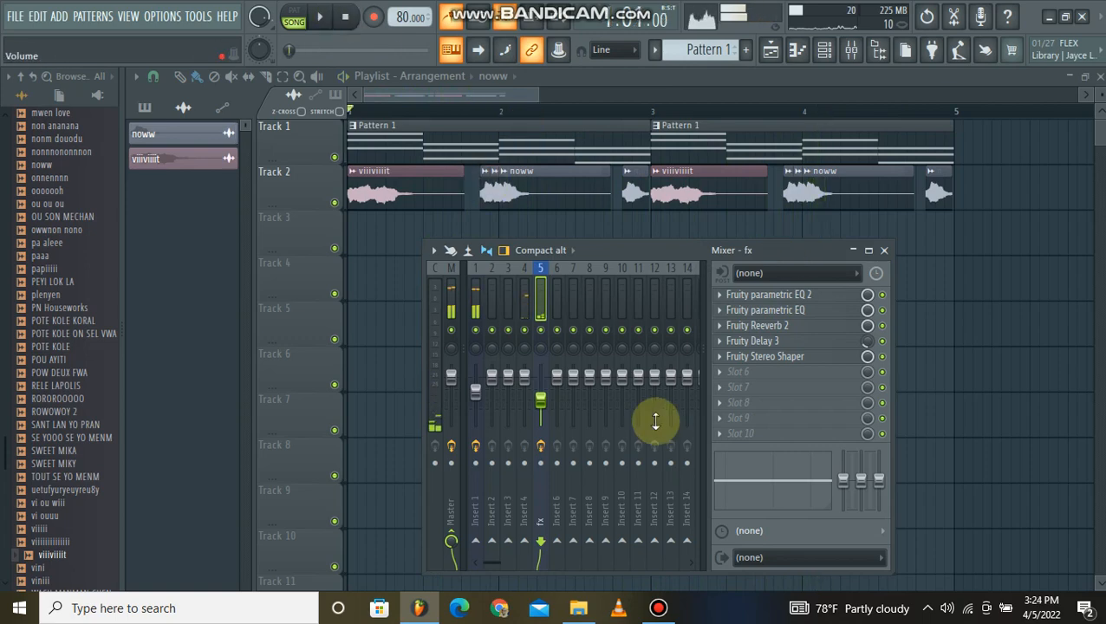
pyautogui.moveTo(539, 398); pyautogui.dragTo(540, 389)
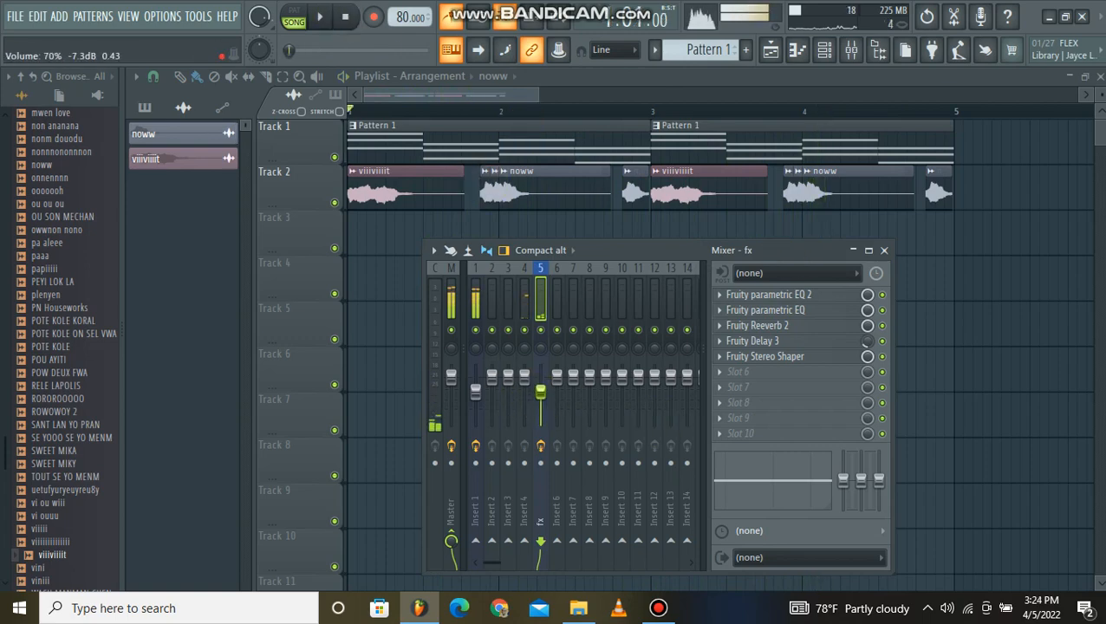
pyautogui.click(658, 607)
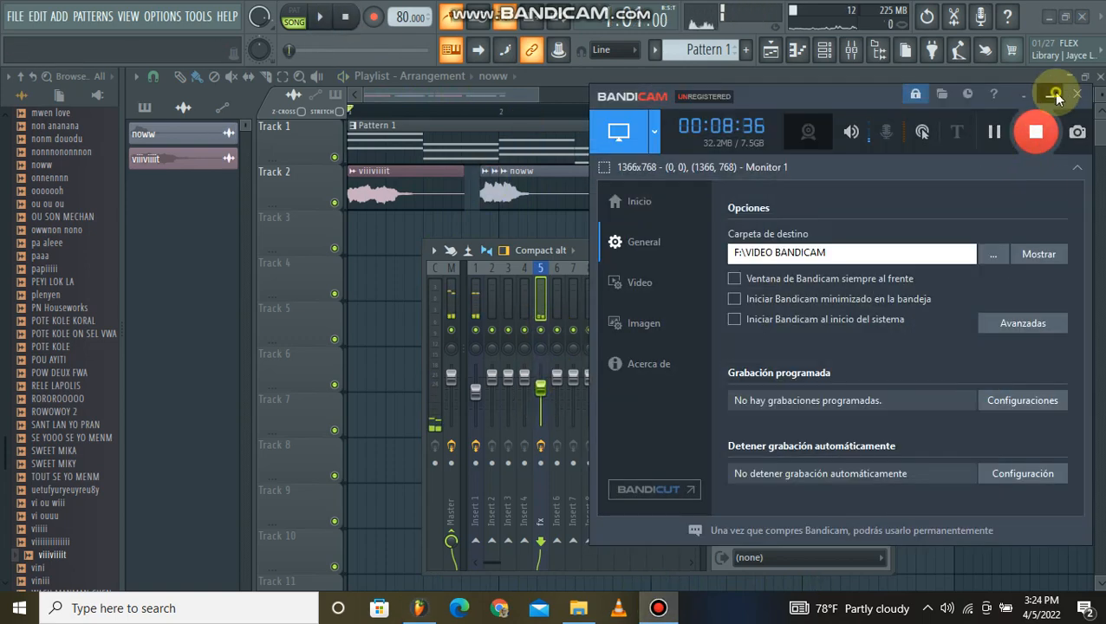
pyautogui.click(1055, 94)
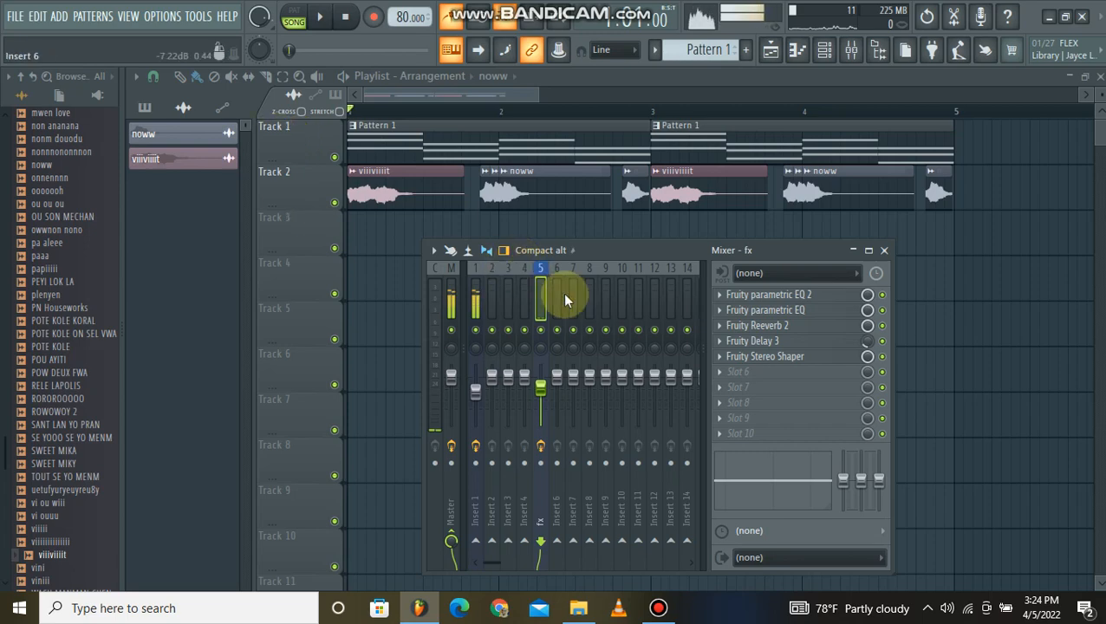
# Show the options for opening and saving the fx mixer track's state, dismiss them, and bring the mixer back into view.
pyautogui.rightClick(539, 292)
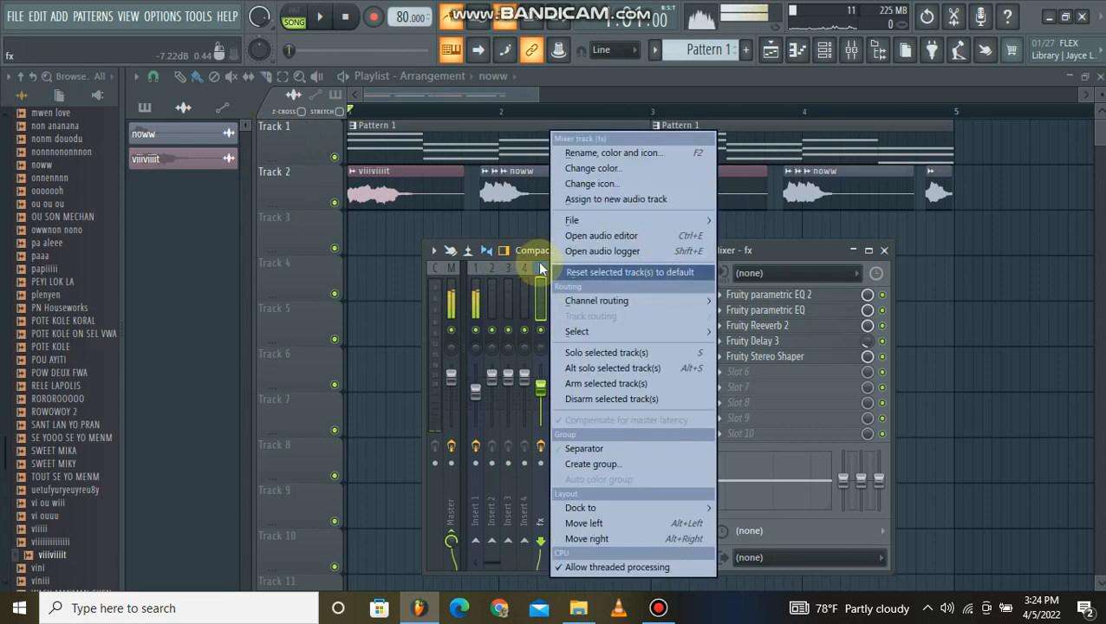
pyautogui.moveTo(693, 220)
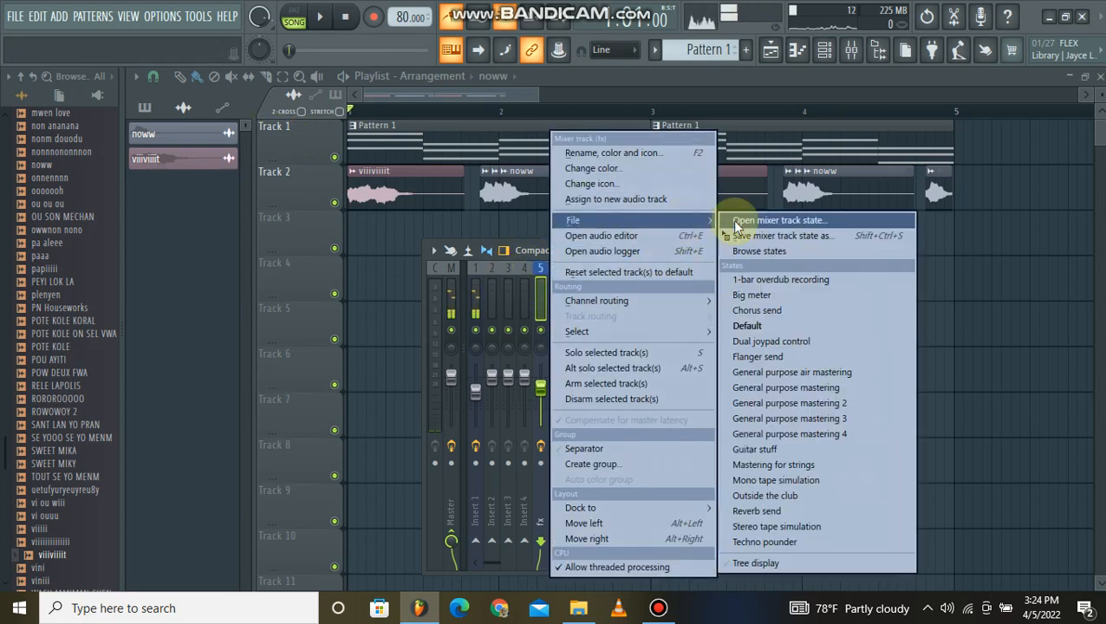
pyautogui.click(338, 254)
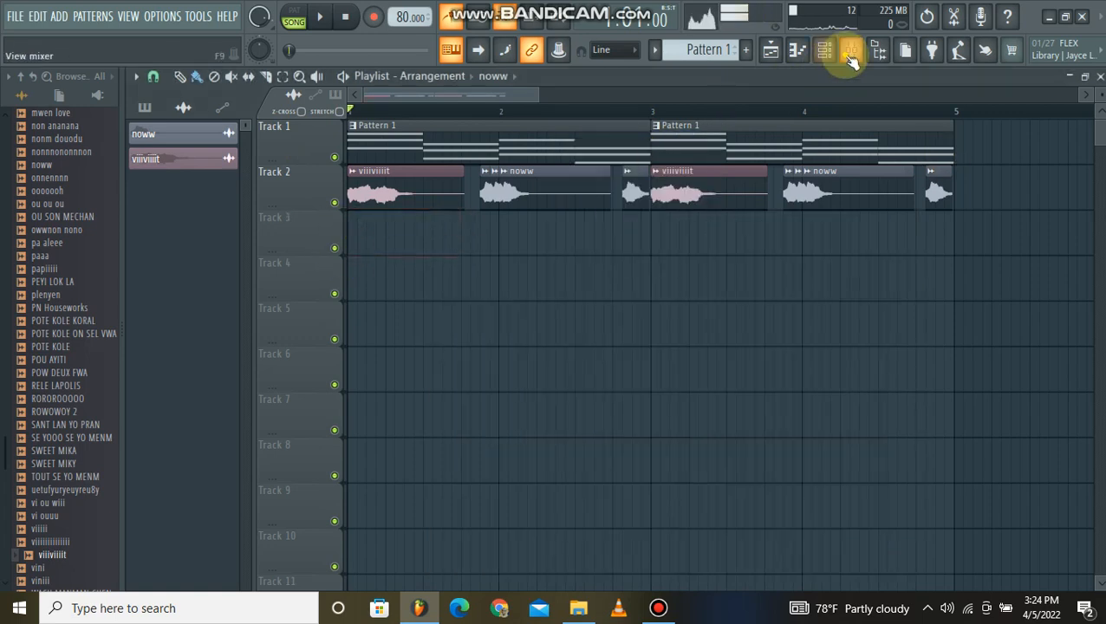
pyautogui.click(851, 59)
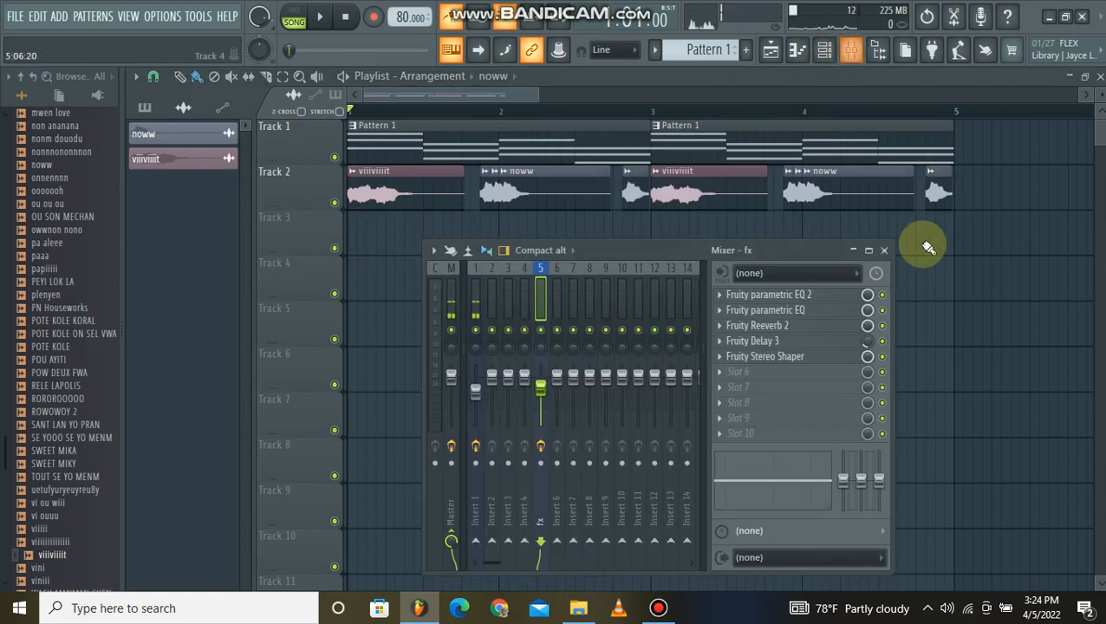
pyautogui.click(669, 613)
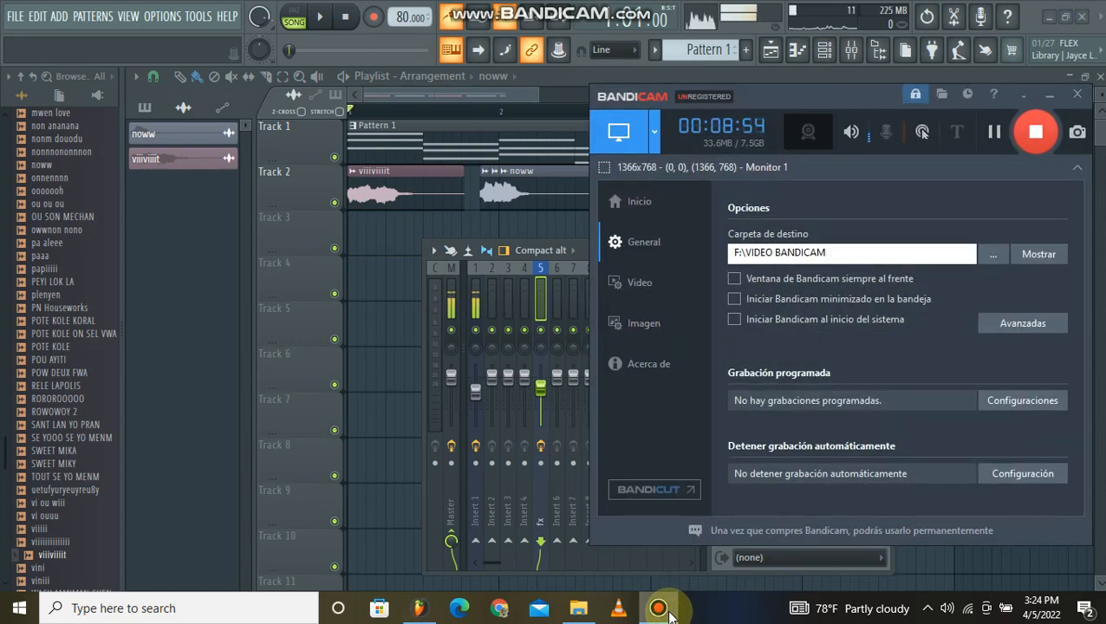